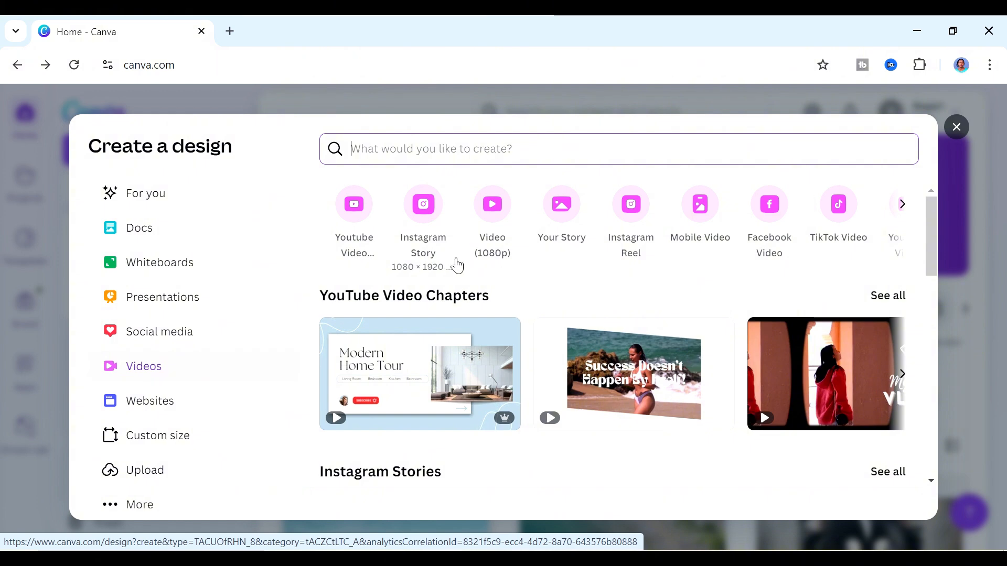
Step: Create a blank YouTube Video Chapter design and close the template panel
{"action": "left_click", "coordinate": [356, 209]}
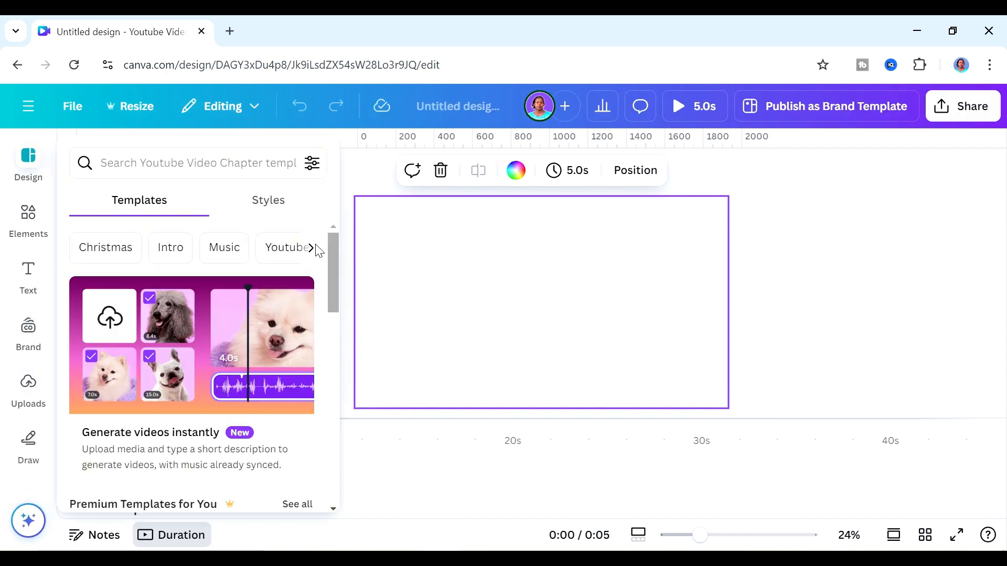
{"action": "left_click", "coordinate": [349, 177]}
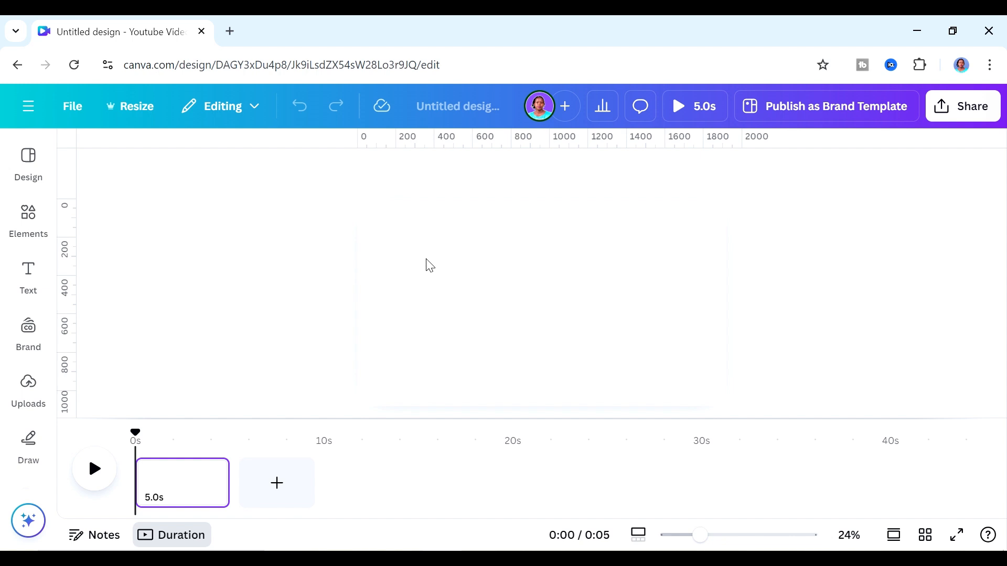
Step: Name the design "Top 5 Must-Visit Destinations on the Kenyan Coast", without the closing quotation mark
{"action": "left_click", "coordinate": [446, 100]}
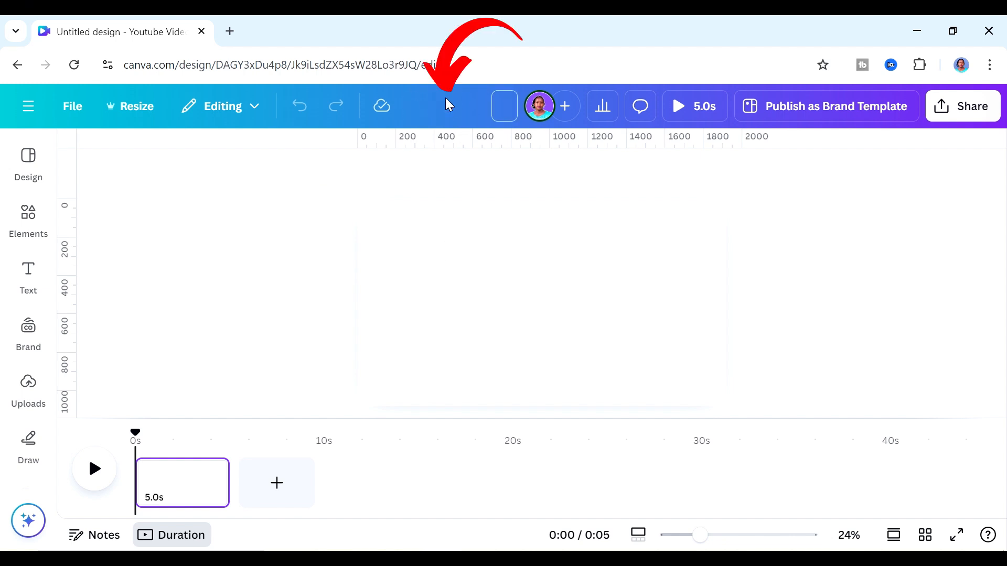
{"action": "key", "text": "ctrl+v"}
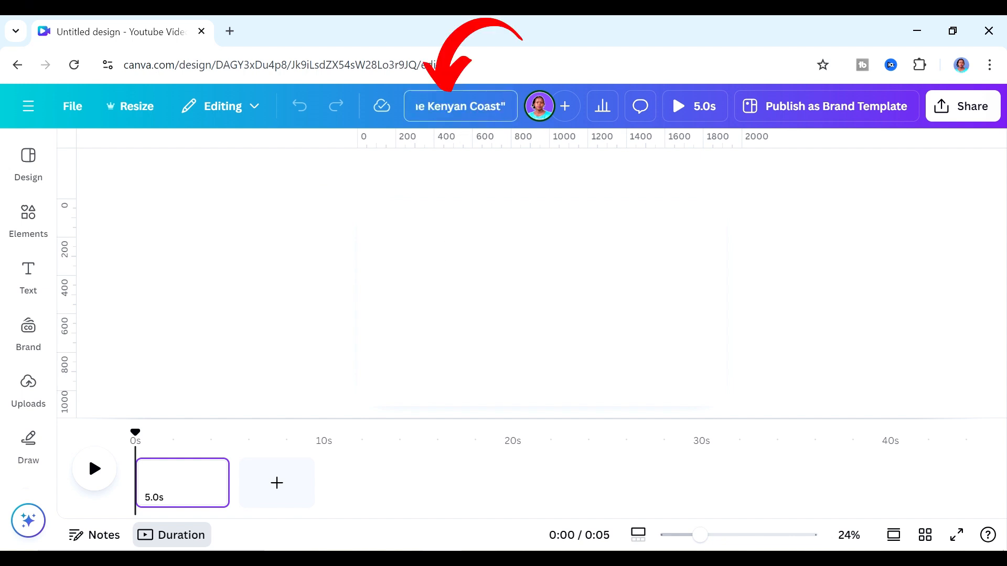
{"action": "key", "text": "BackSpace"}
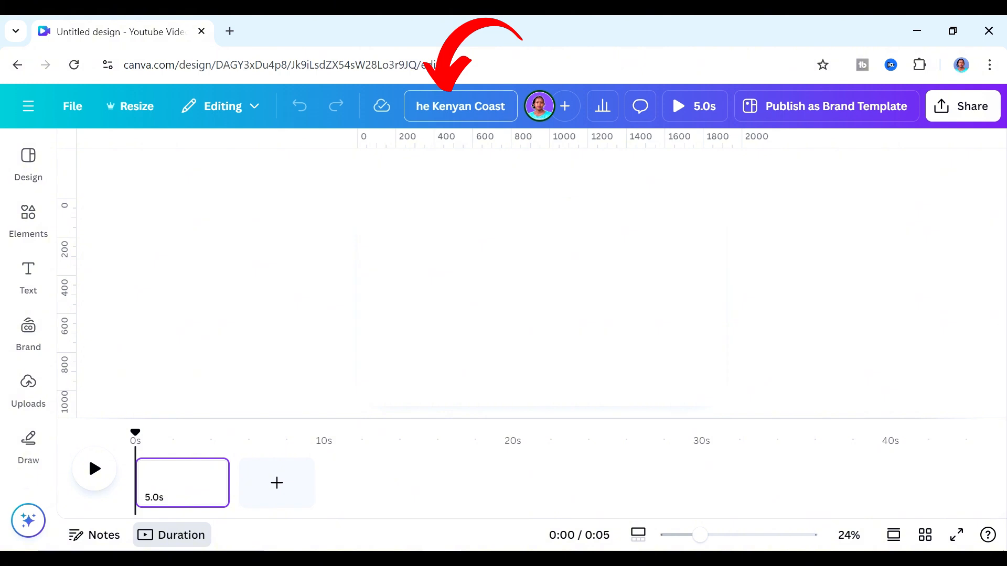
{"action": "key", "text": "ctrl+a"}
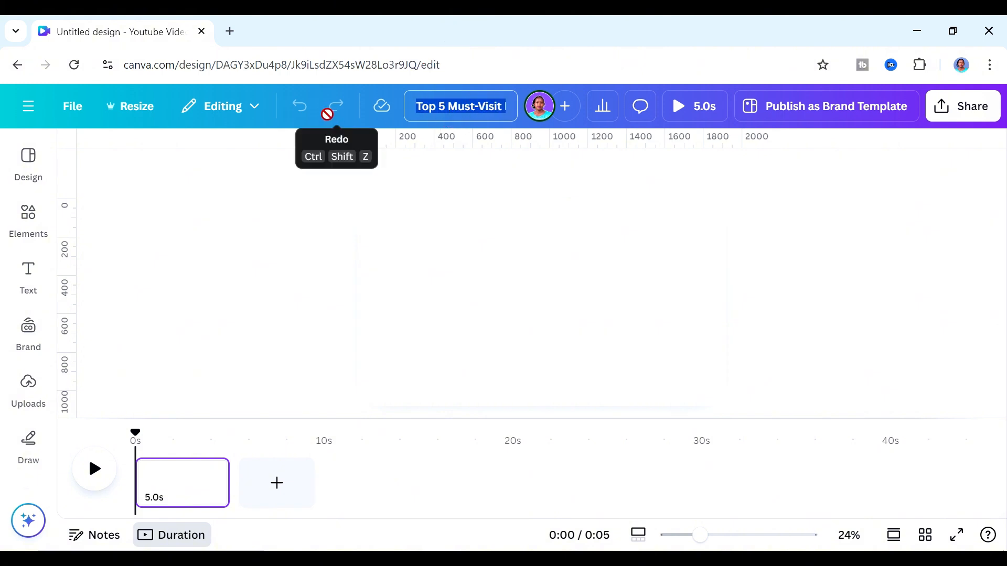
{"action": "left_click", "coordinate": [419, 106]}
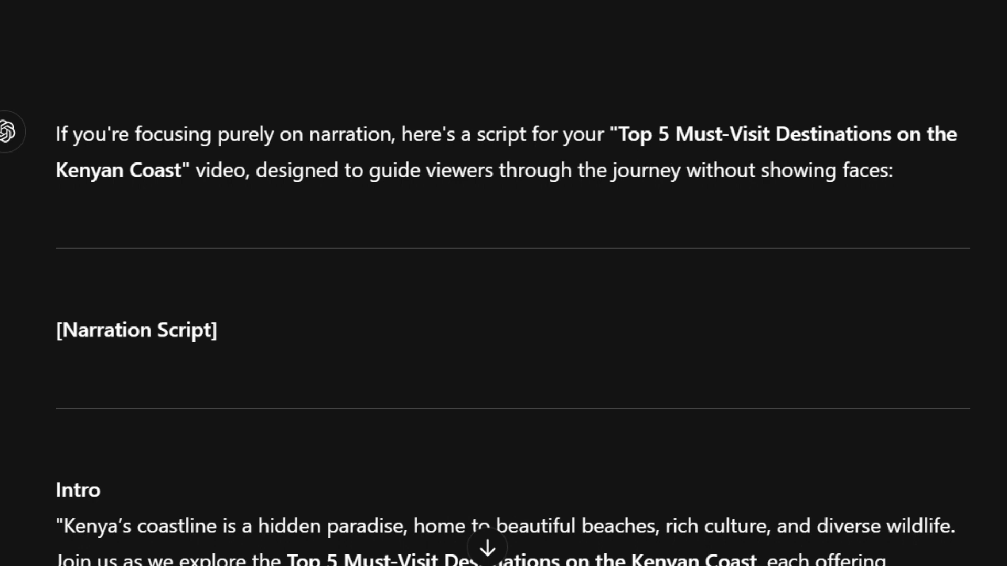
Step: Highlight the video title in the ChatGPT conversation and read the narration script from the intro down through the ranked destinations
{"action": "left_click_drag", "start_coordinate": [611, 135], "coordinate": [175, 183]}
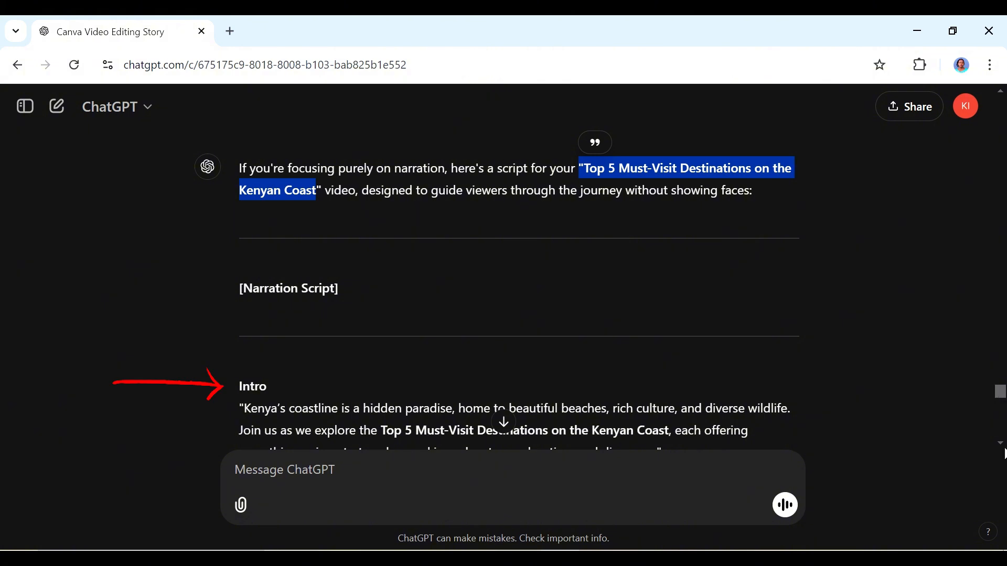
{"action": "left_click", "coordinate": [1002, 444]}
{"action": "left_click", "coordinate": [1003, 444]}
{"action": "left_click", "coordinate": [1003, 444]}
{"action": "left_click", "coordinate": [1002, 443]}
{"action": "left_click", "coordinate": [1003, 443]}
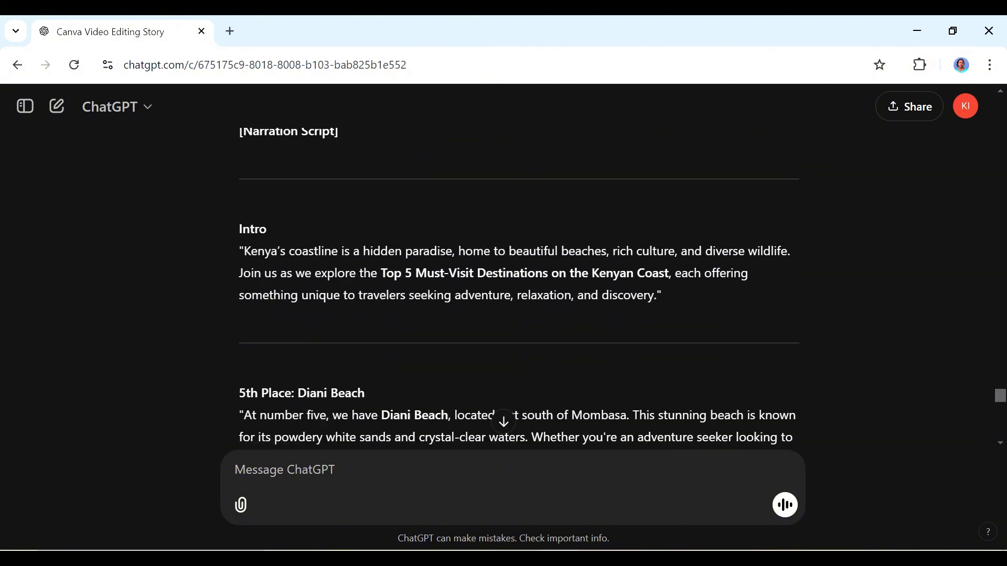
{"action": "left_click", "coordinate": [1001, 444]}
{"action": "left_click", "coordinate": [1000, 444]}
{"action": "left_click", "coordinate": [1000, 444]}
{"action": "left_click", "coordinate": [1001, 445]}
{"action": "left_click", "coordinate": [1000, 444]}
{"action": "left_click", "coordinate": [1000, 445]}
{"action": "left_click", "coordinate": [1000, 444]}
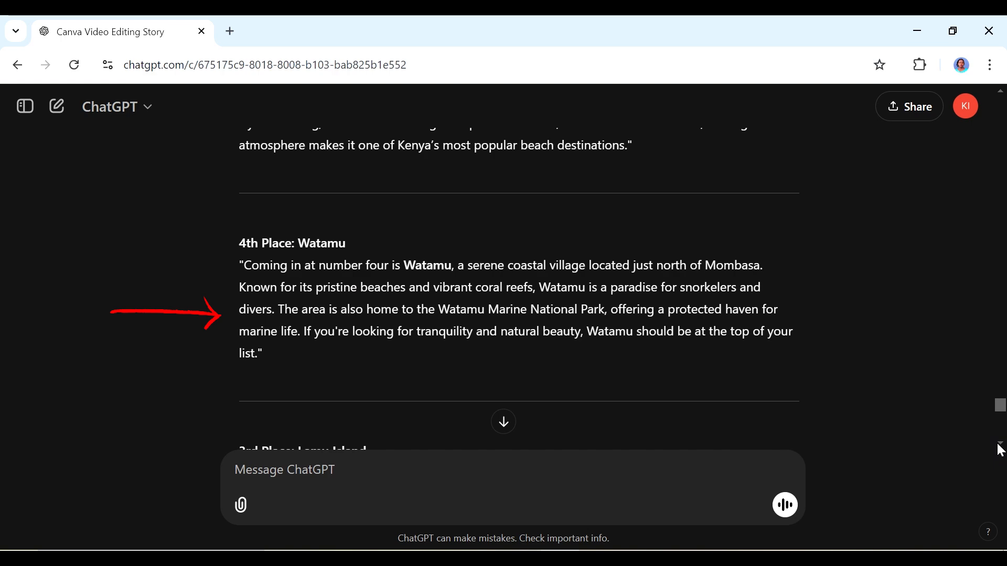
{"action": "left_click", "coordinate": [1000, 444]}
{"action": "left_click", "coordinate": [1000, 445]}
{"action": "left_click", "coordinate": [1000, 444]}
{"action": "left_click", "coordinate": [1000, 444]}
{"action": "left_click", "coordinate": [1001, 444]}
{"action": "left_click", "coordinate": [1000, 445]}
{"action": "left_click", "coordinate": [1000, 444]}
{"action": "left_click", "coordinate": [1001, 444]}
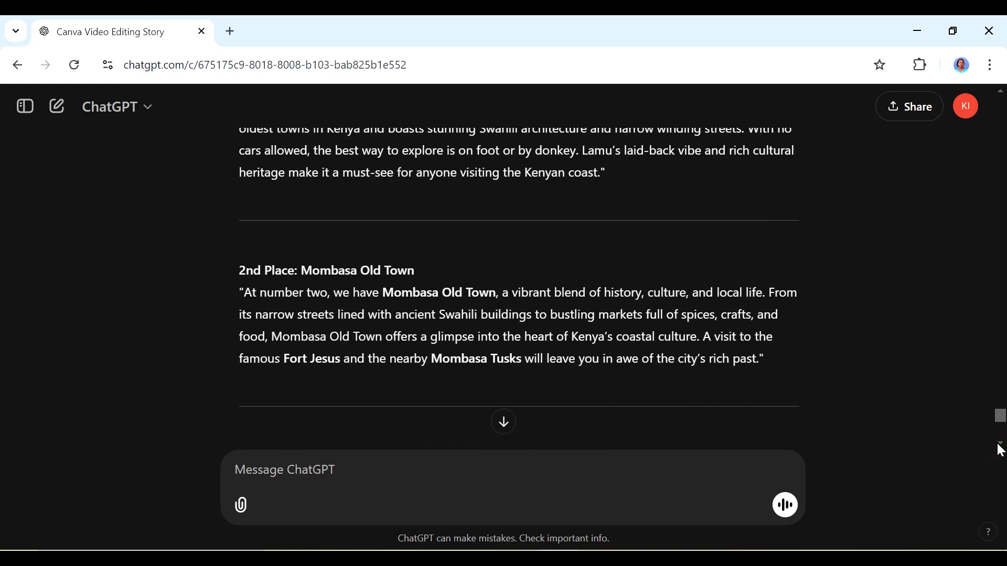
{"action": "left_click", "coordinate": [1001, 444]}
{"action": "left_click", "coordinate": [1000, 445]}
{"action": "left_click", "coordinate": [1000, 445]}
{"action": "left_click", "coordinate": [1000, 444]}
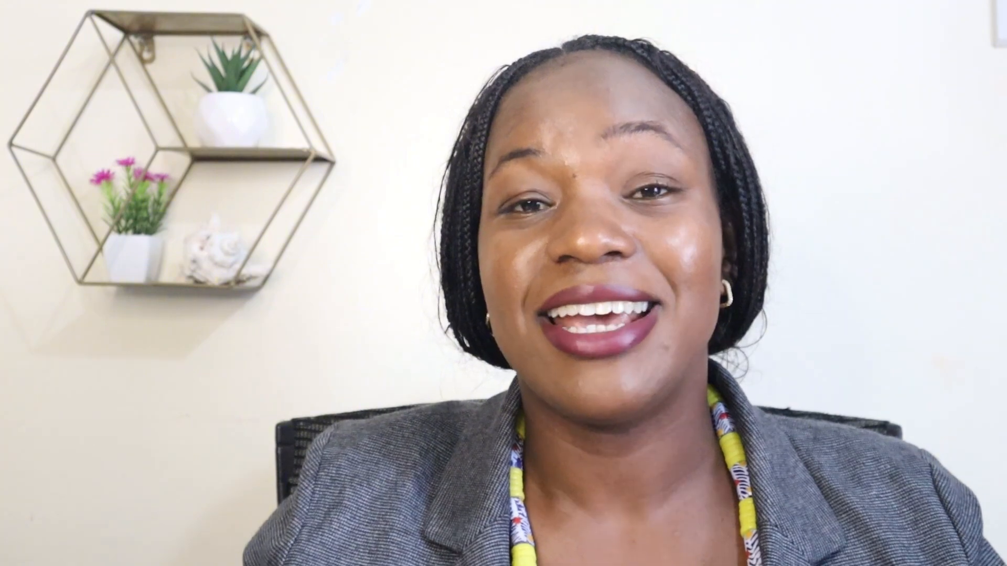
{"action": "left_click", "coordinate": [657, 167]}
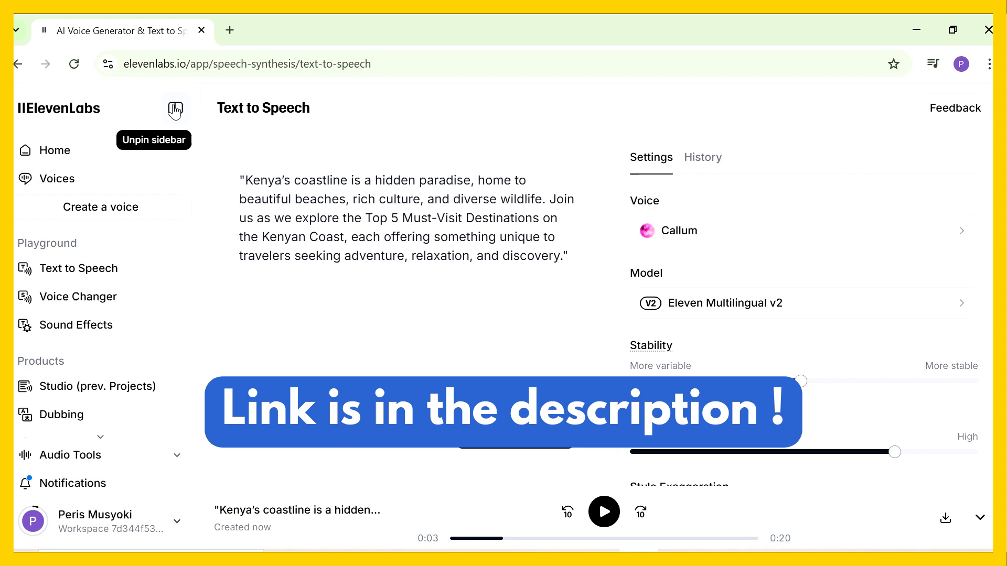
{"action": "left_click", "coordinate": [176, 110]}
{"action": "left_click", "coordinate": [927, 109]}
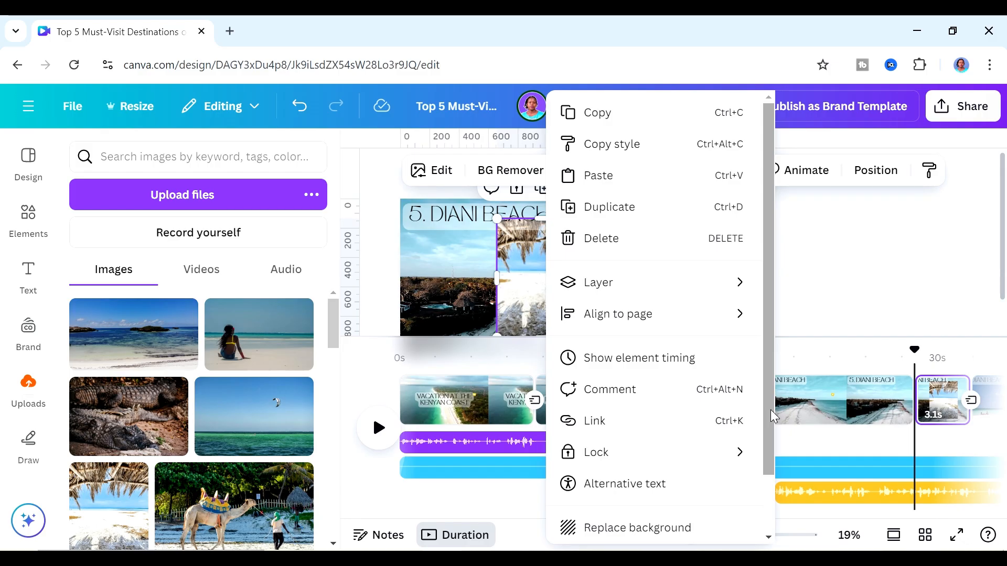
Step: Use the selected palm beach photo as the background of its "5. Diani Beach" page in the Canva video
{"action": "scroll", "coordinate": [770, 410], "scroll_direction": "down", "scroll_amount": 3}
{"action": "left_click", "coordinate": [687, 457]}
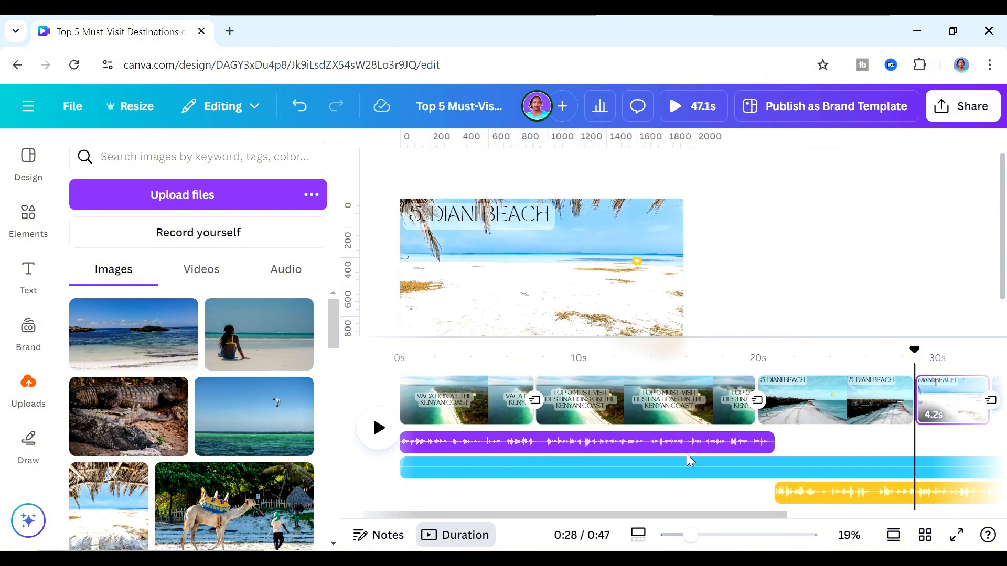
{"action": "left_click", "coordinate": [797, 399]}
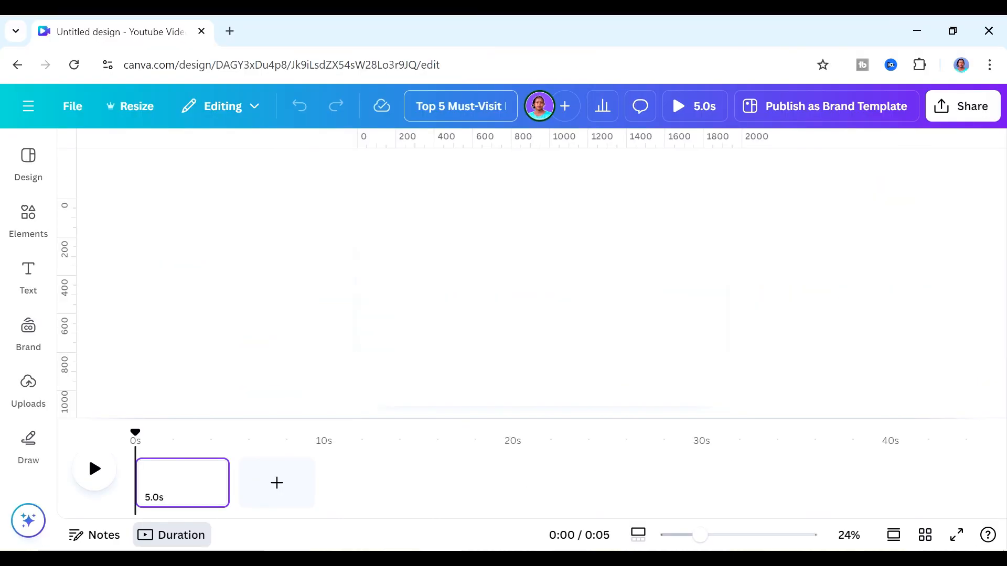
Step: Upload all files from the Kenyan Coast folder in Downloads to the design's uploads, and close the uploads panel
{"action": "left_click", "coordinate": [29, 330]}
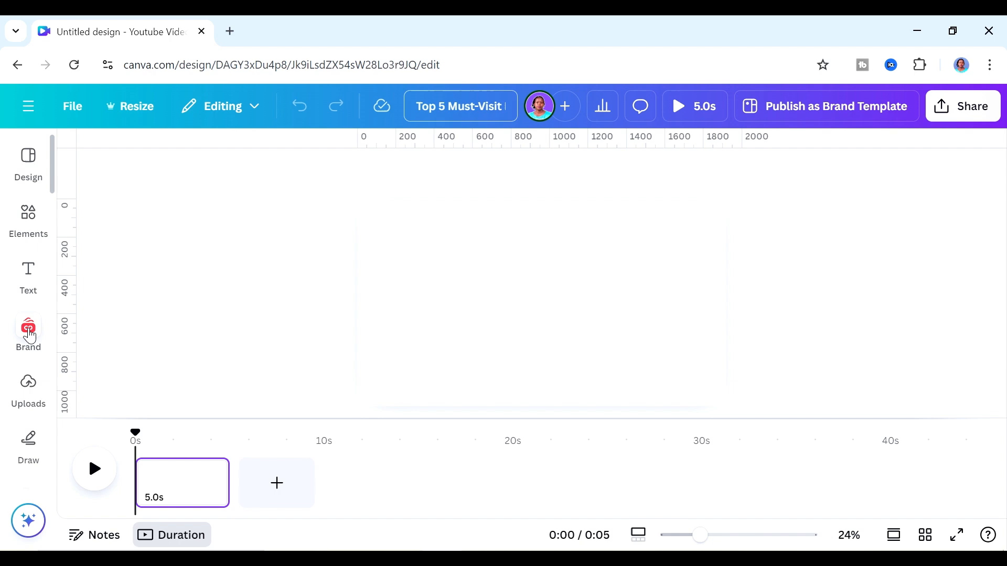
{"action": "left_click", "coordinate": [28, 396]}
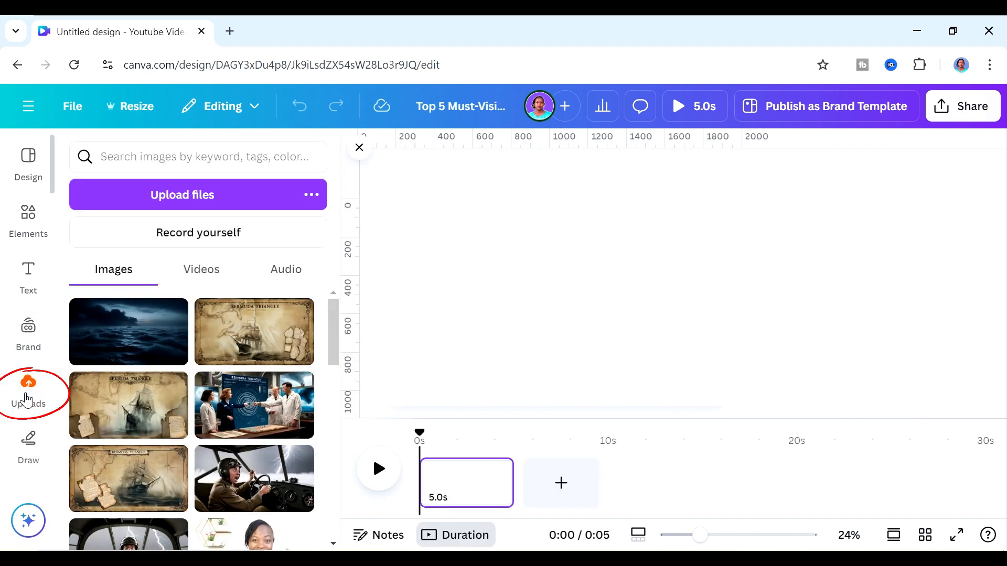
{"action": "left_click", "coordinate": [173, 205]}
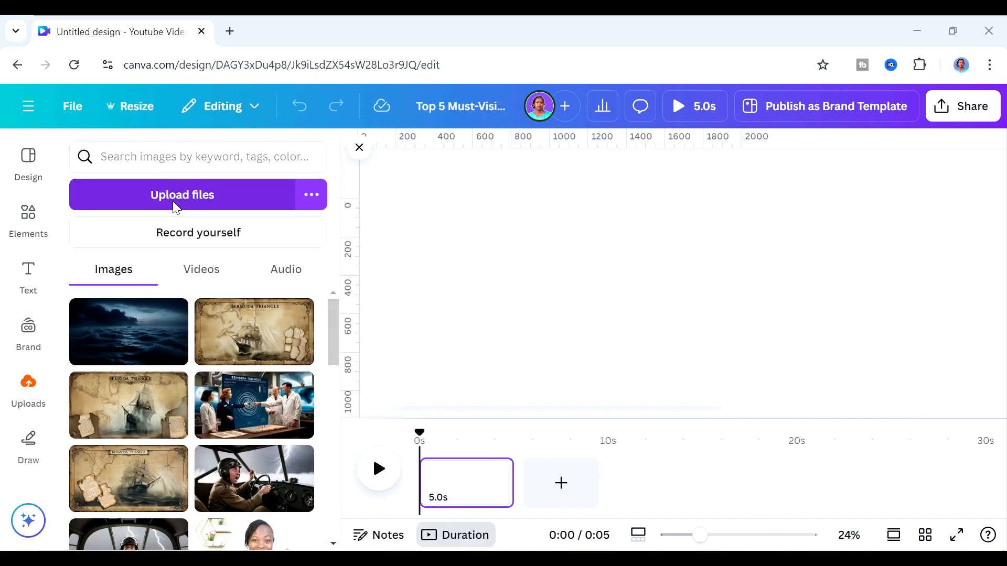
{"action": "left_click", "coordinate": [261, 215]}
{"action": "key", "text": "ctrl+a"}
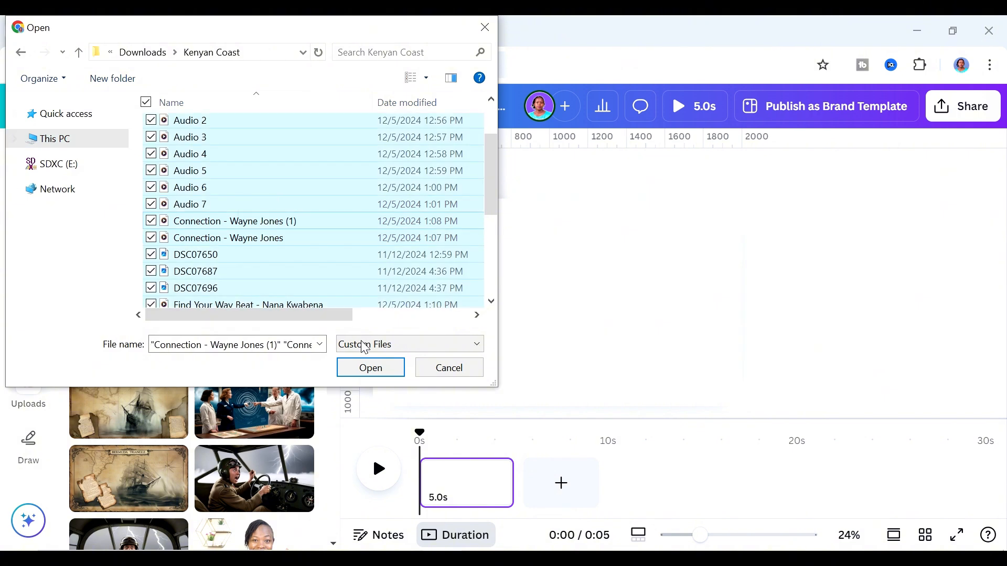
{"action": "left_click", "coordinate": [368, 367]}
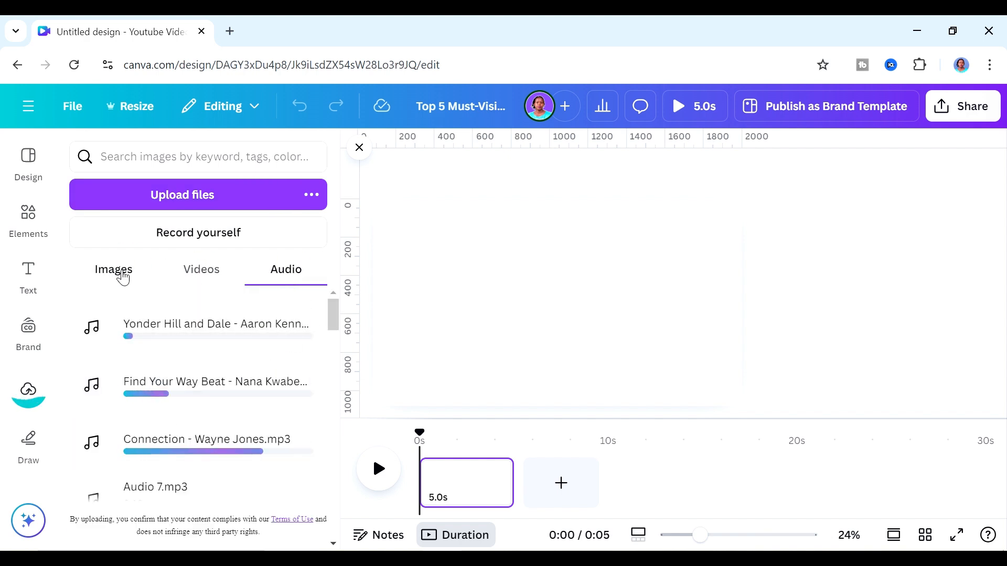
{"action": "left_click", "coordinate": [122, 273]}
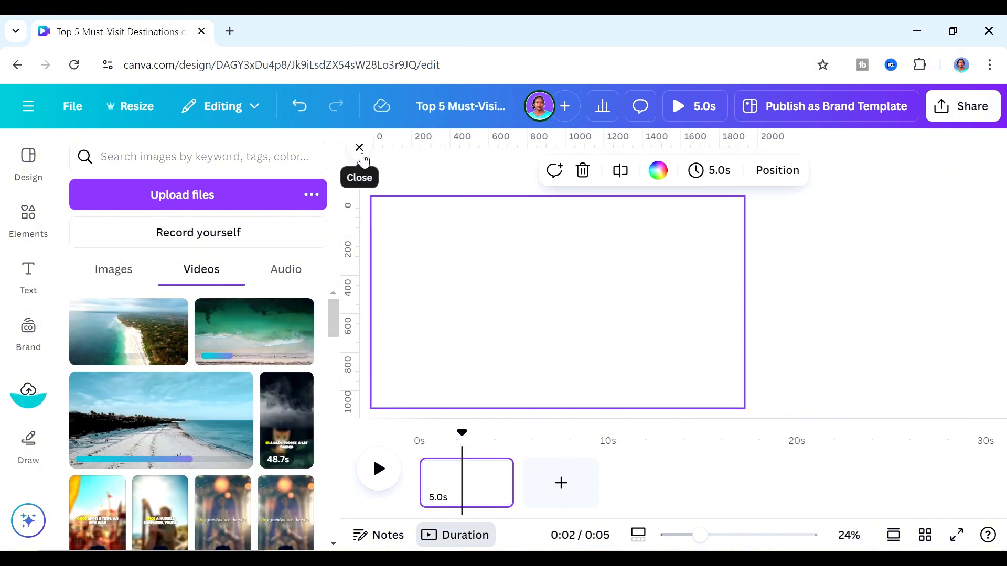
{"action": "left_click", "coordinate": [359, 148]}
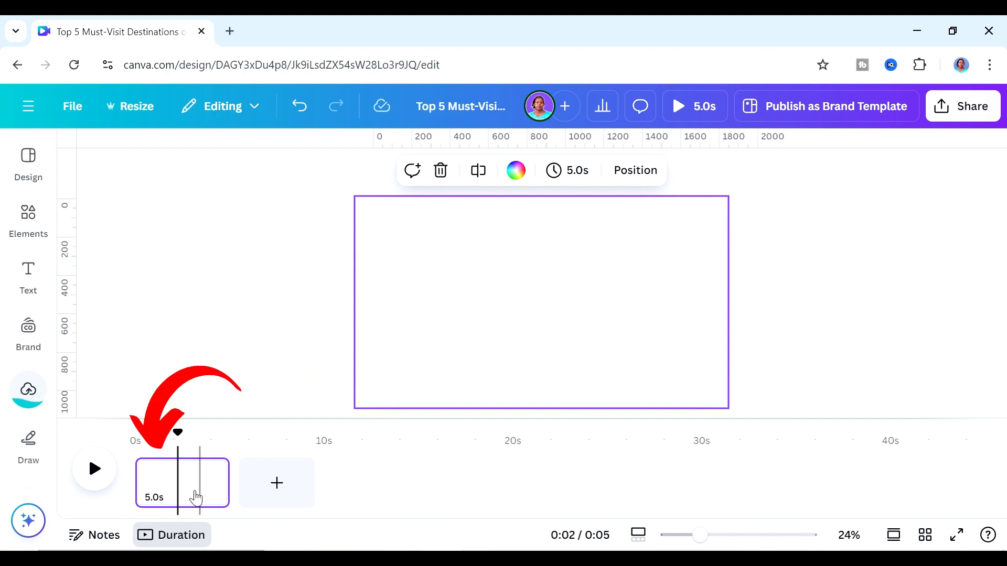
Step: Add a new blank page after the first page in the timeline
{"action": "mouse_move", "coordinate": [185, 494]}
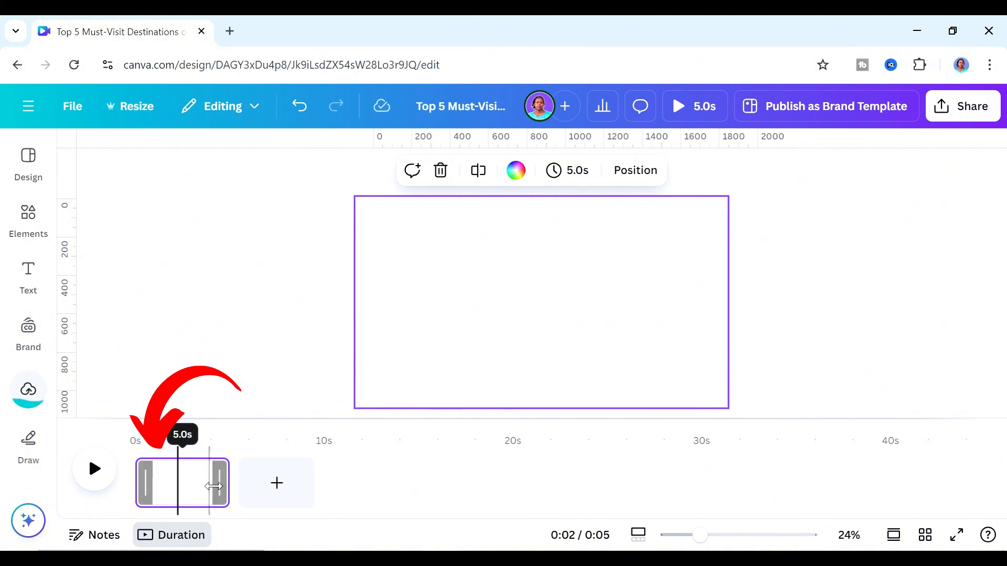
{"action": "left_click", "coordinate": [181, 490]}
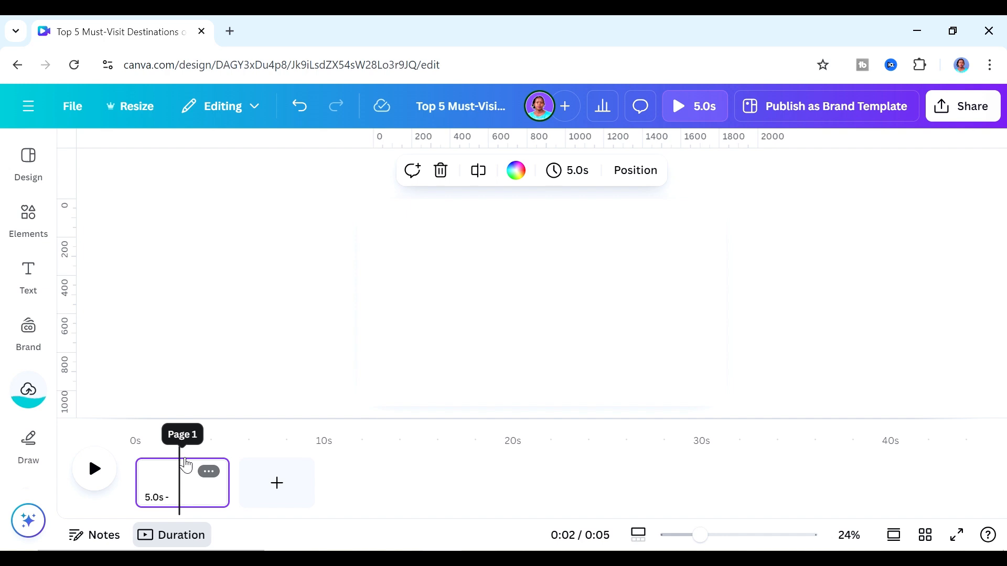
{"action": "left_click", "coordinate": [210, 471]}
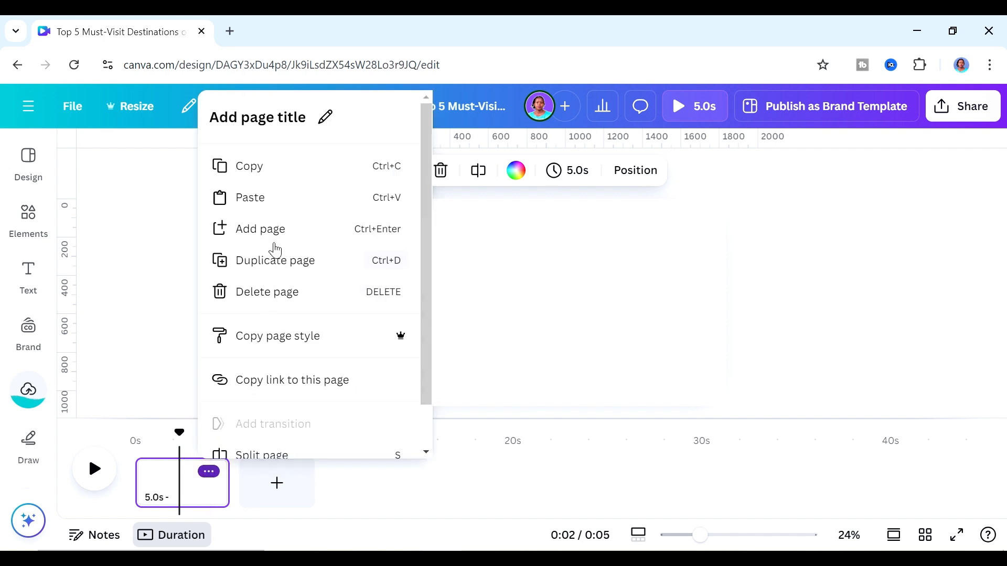
{"action": "left_click", "coordinate": [272, 232]}
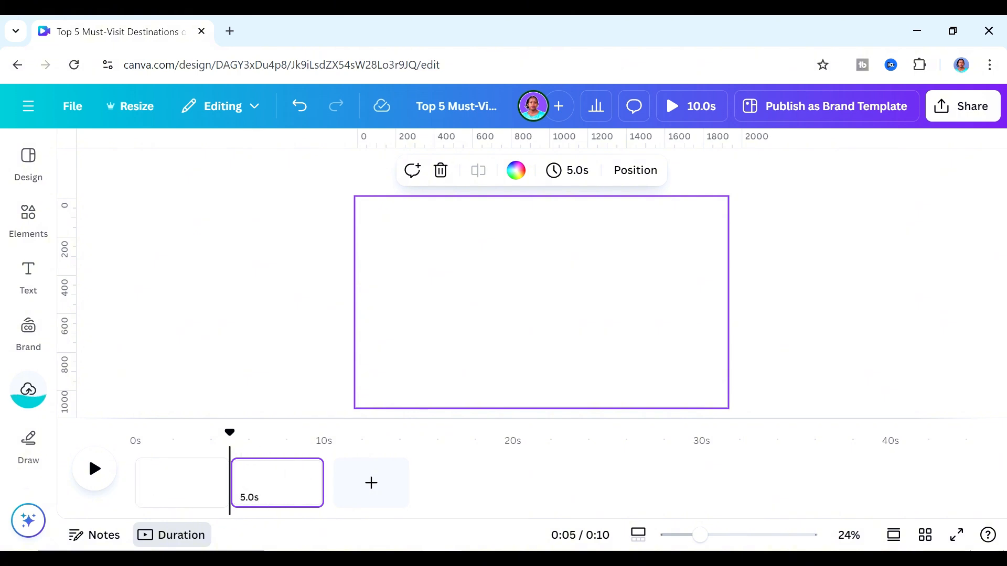
Step: Try to reposition page 2 in the grid view, and return to the timeline
{"action": "left_click", "coordinate": [928, 539]}
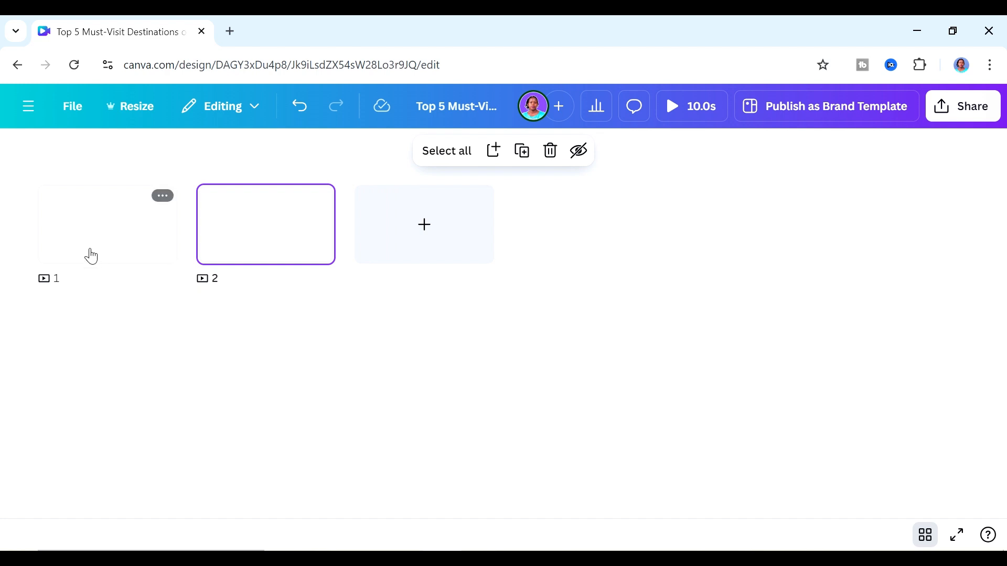
{"action": "mouse_move", "coordinate": [254, 236]}
{"action": "left_mouse_down"}
{"action": "mouse_move", "coordinate": [86, 222]}
{"action": "mouse_move", "coordinate": [105, 247]}
{"action": "mouse_move", "coordinate": [382, 281]}
{"action": "mouse_move", "coordinate": [391, 234]}
{"action": "left_mouse_up"}
{"action": "left_click", "coordinate": [924, 536]}
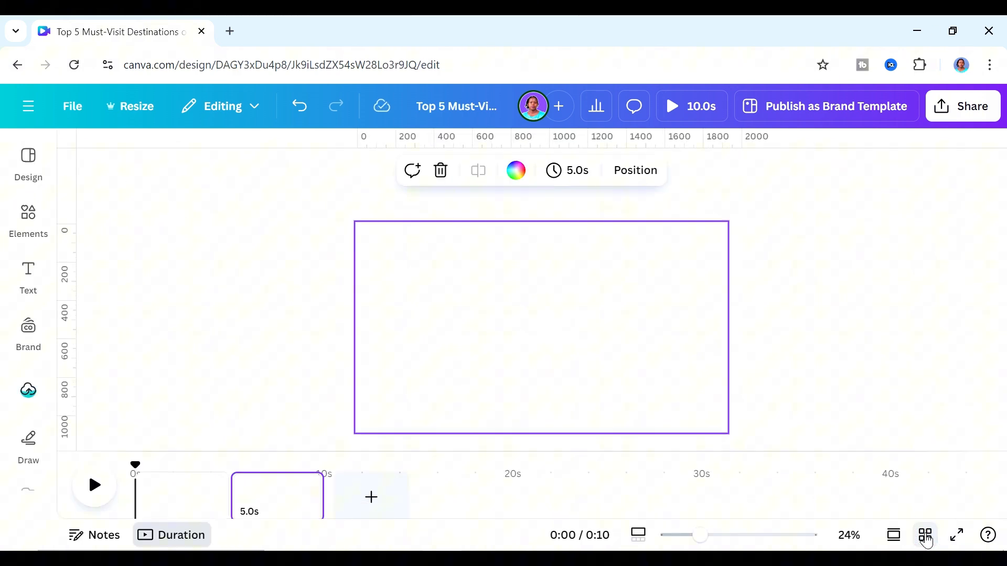
Step: Look at the notes area of the second page, and delete that page
{"action": "left_click", "coordinate": [103, 535]}
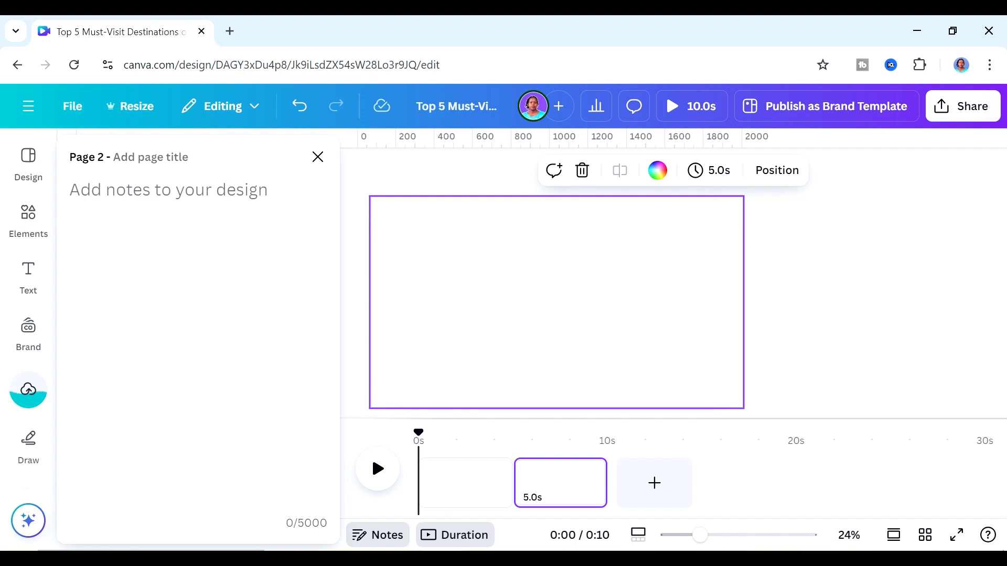
{"action": "left_click", "coordinate": [319, 157]}
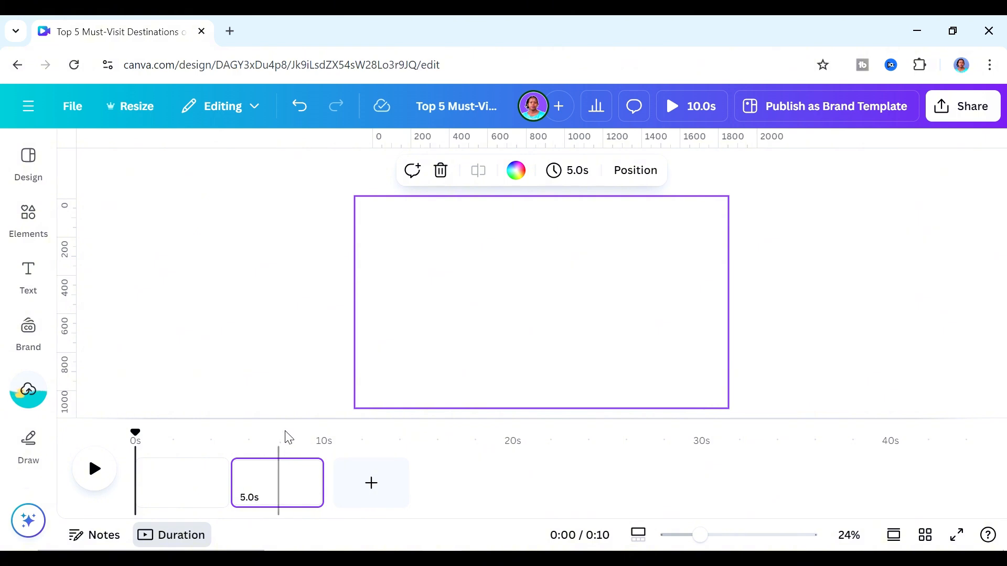
{"action": "left_click", "coordinate": [304, 473]}
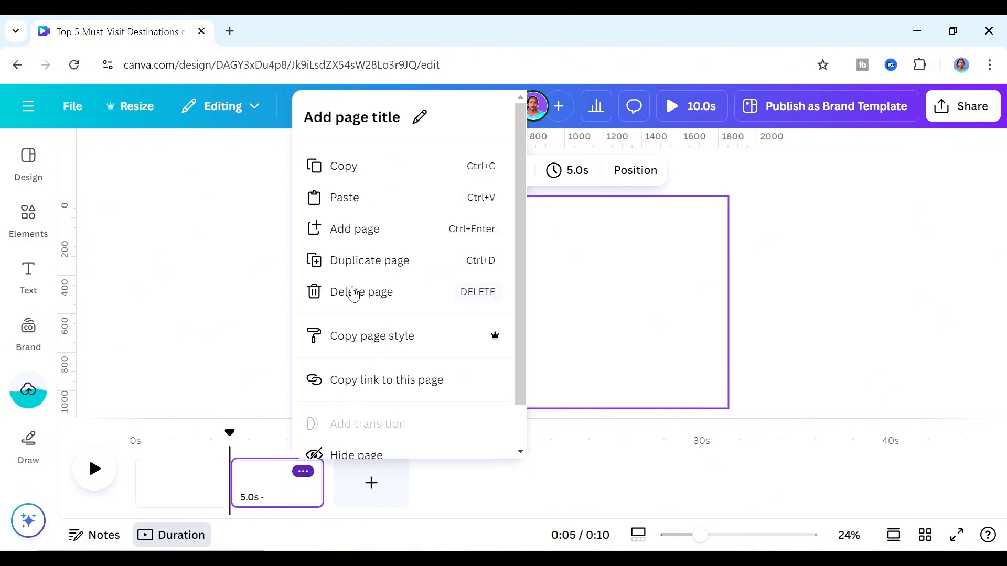
{"action": "left_click", "coordinate": [352, 292]}
Step: Set the timing of the first page to 4.0 seconds
{"action": "left_click", "coordinate": [190, 480]}
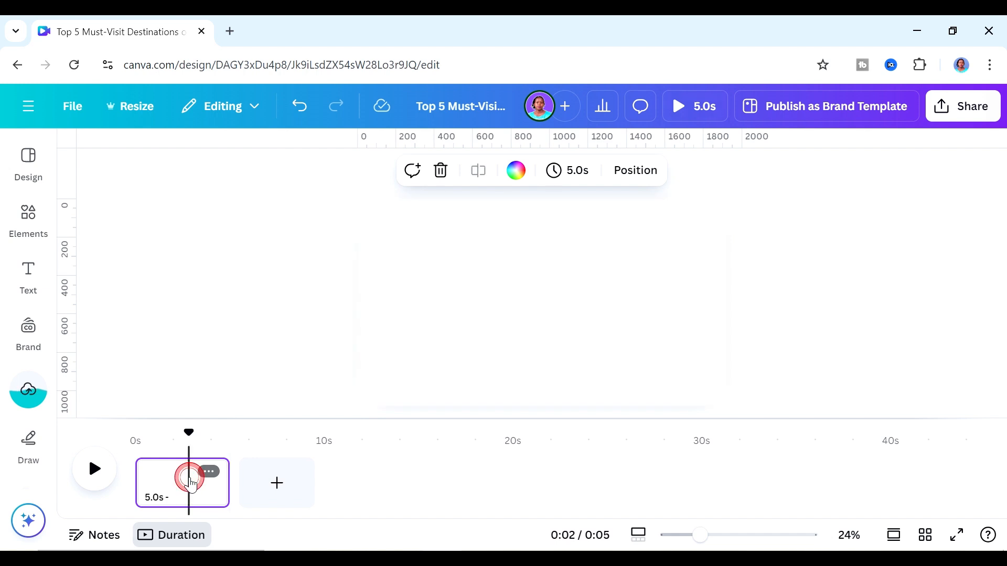
{"action": "left_click", "coordinate": [568, 177]}
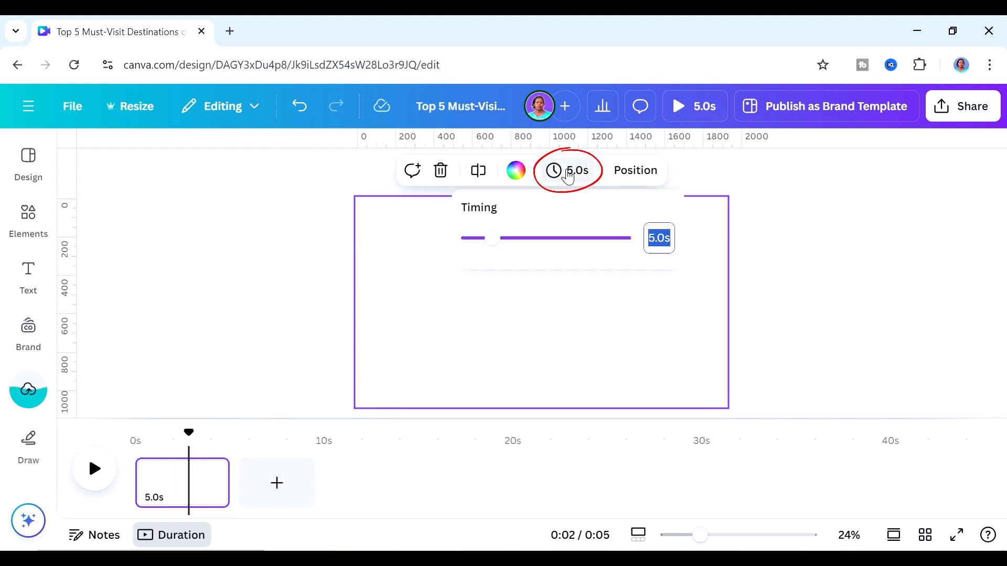
{"action": "left_click_drag", "start_coordinate": [492, 246], "coordinate": [572, 262]}
{"action": "left_click_drag", "start_coordinate": [541, 265], "coordinate": [490, 263]}
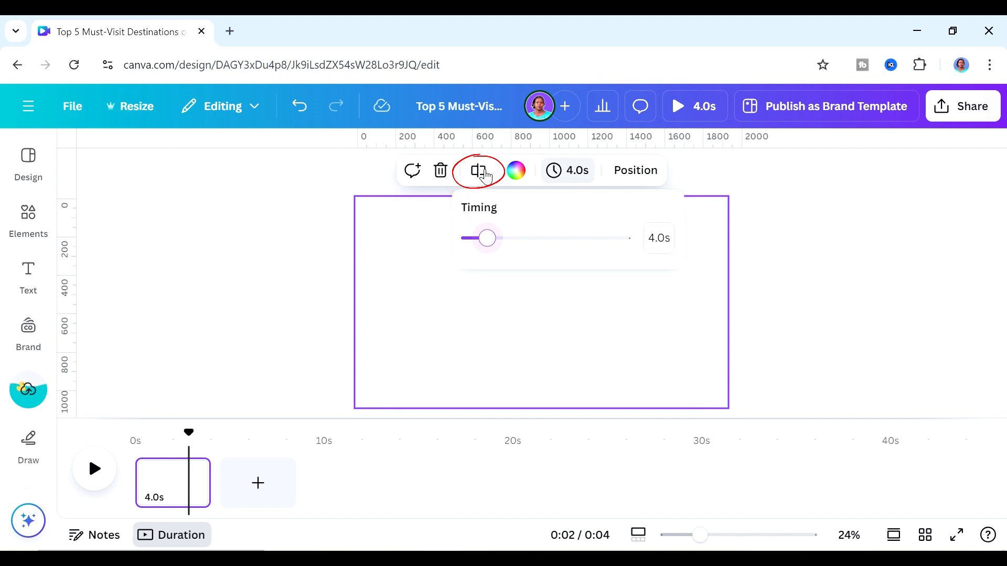
Step: Try out the timeline and page zoom controls, and zoom the page view out to 11%
{"action": "left_click", "coordinate": [247, 329]}
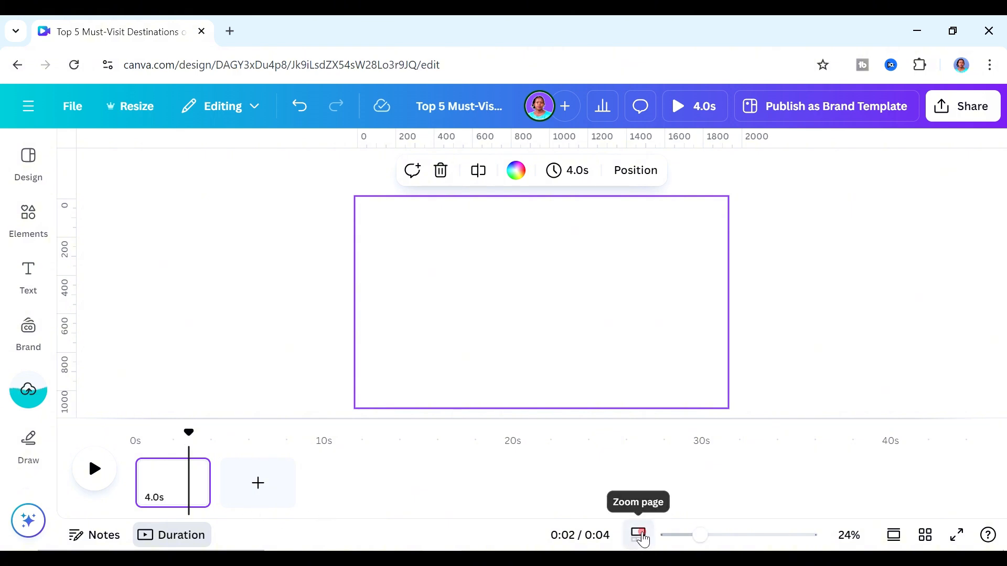
{"action": "left_click", "coordinate": [637, 540]}
{"action": "mouse_move", "coordinate": [675, 541]}
{"action": "left_mouse_down"}
{"action": "mouse_move", "coordinate": [810, 538]}
{"action": "mouse_move", "coordinate": [755, 549]}
{"action": "mouse_move", "coordinate": [694, 546]}
{"action": "mouse_move", "coordinate": [809, 545]}
{"action": "mouse_move", "coordinate": [699, 536]}
{"action": "mouse_move", "coordinate": [691, 548]}
{"action": "left_mouse_up"}
{"action": "left_click", "coordinate": [638, 536]}
{"action": "left_click", "coordinate": [670, 534]}
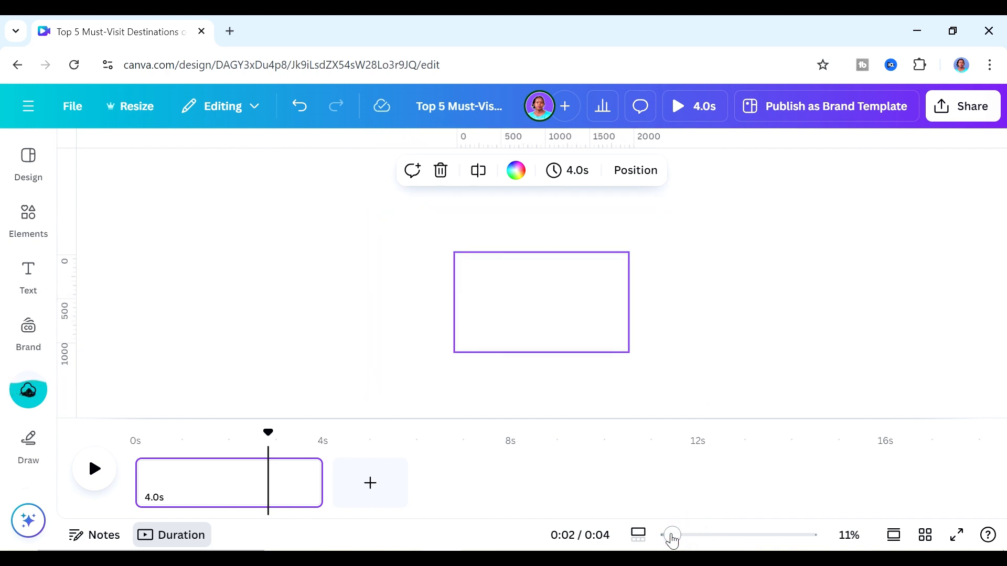
Step: Lengthen the first page in the timeline to 5.0 seconds
{"action": "left_click", "coordinate": [643, 533]}
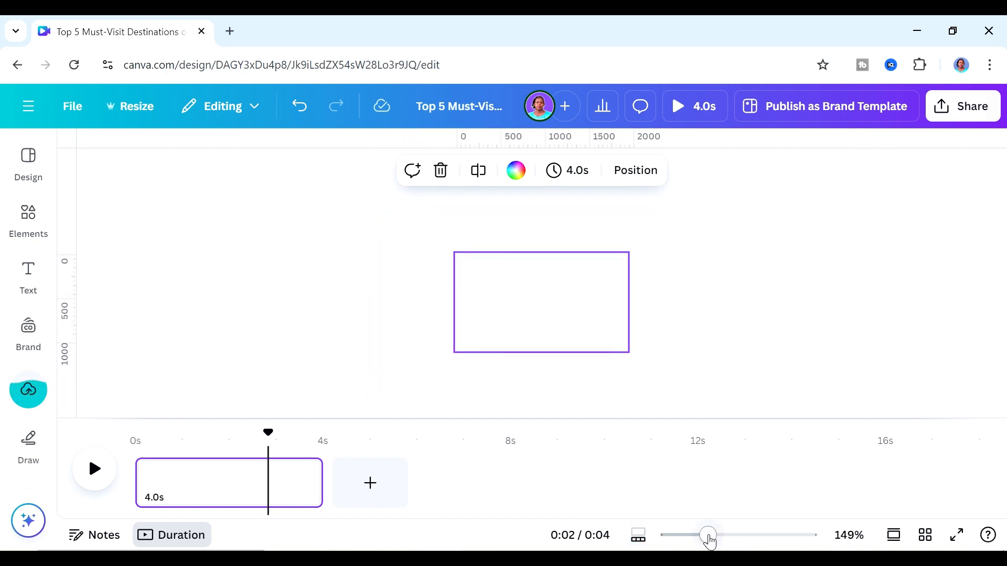
{"action": "left_click_drag", "start_coordinate": [708, 537], "coordinate": [682, 535]}
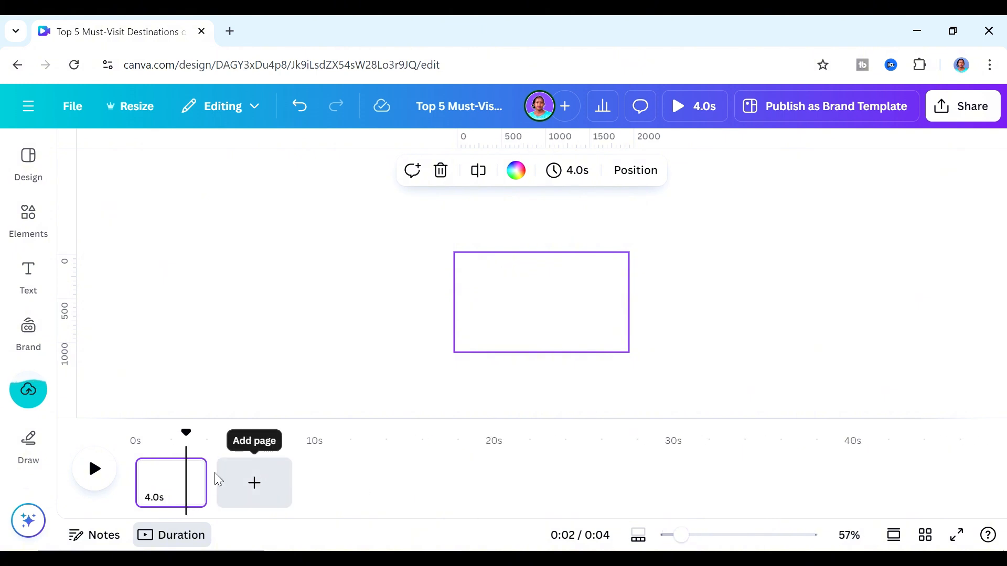
{"action": "mouse_move", "coordinate": [198, 467]}
{"action": "left_click_drag", "start_coordinate": [198, 466], "coordinate": [222, 488]}
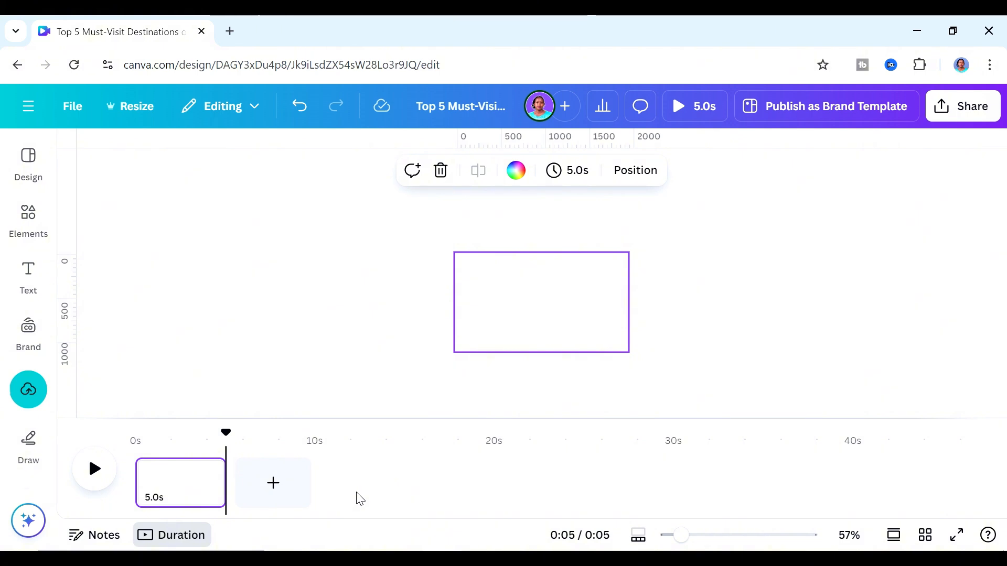
Step: Add the uploaded voice-over Audio 1.mp3 at the start of the timeline and play it briefly
{"action": "left_click", "coordinate": [28, 329]}
{"action": "left_click", "coordinate": [29, 388]}
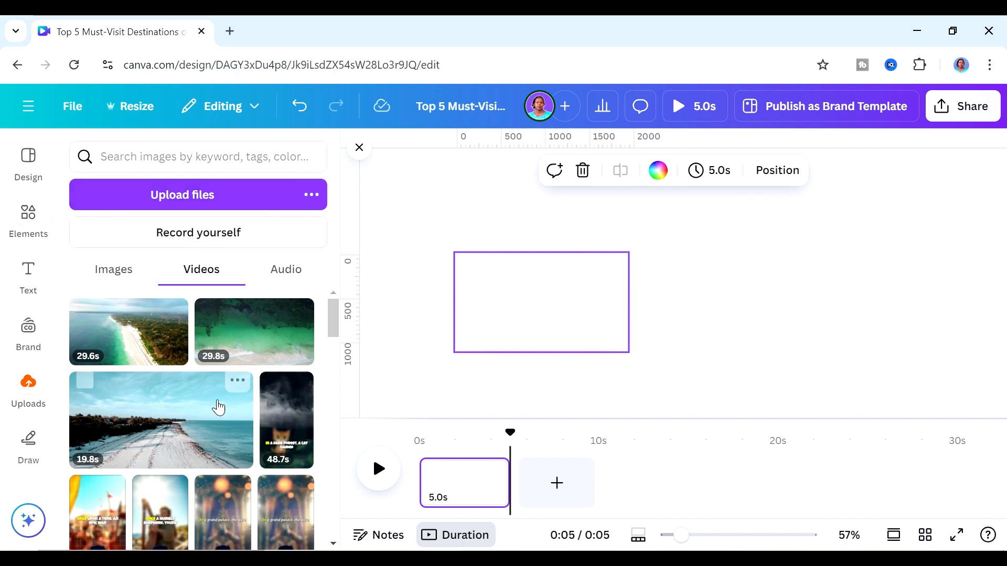
{"action": "left_click", "coordinate": [284, 271]}
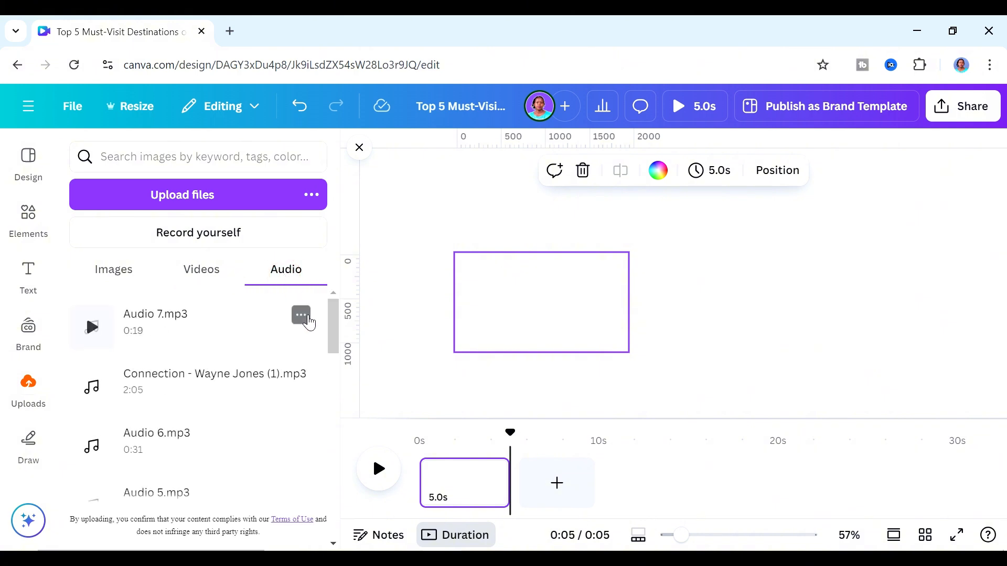
{"action": "left_click_drag", "start_coordinate": [332, 337], "coordinate": [326, 411]}
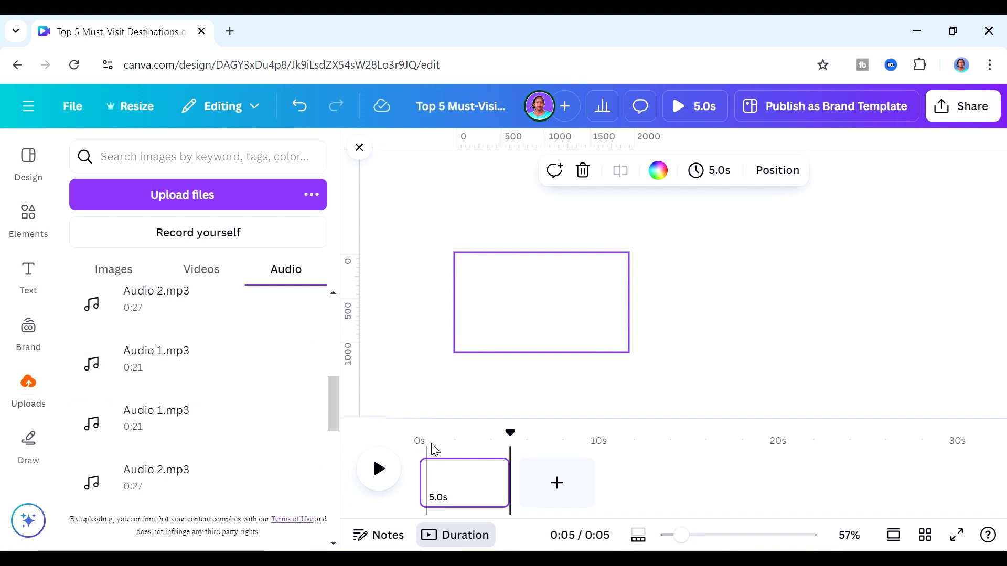
{"action": "left_click_drag", "start_coordinate": [512, 433], "coordinate": [419, 433]}
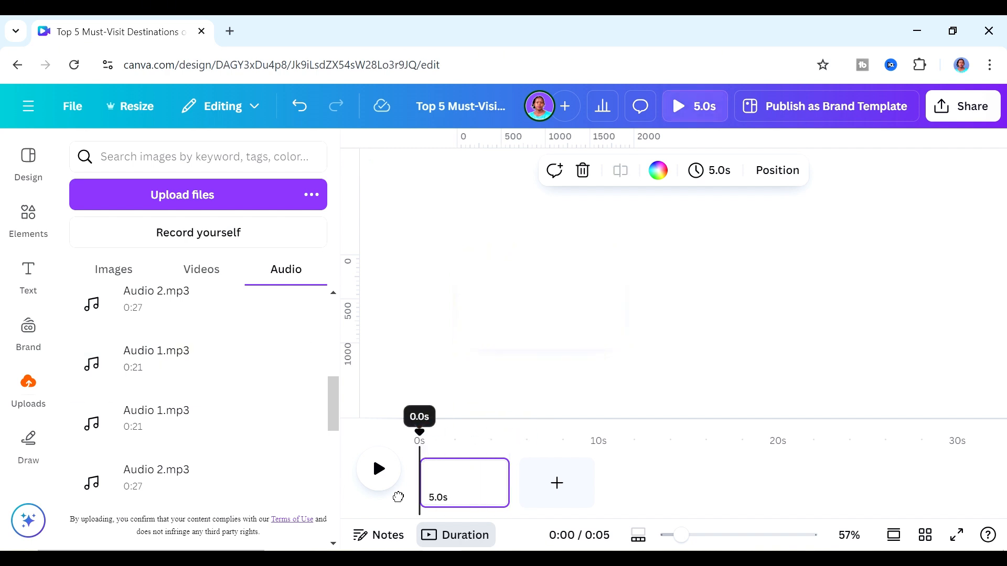
{"action": "left_click", "coordinate": [158, 367]}
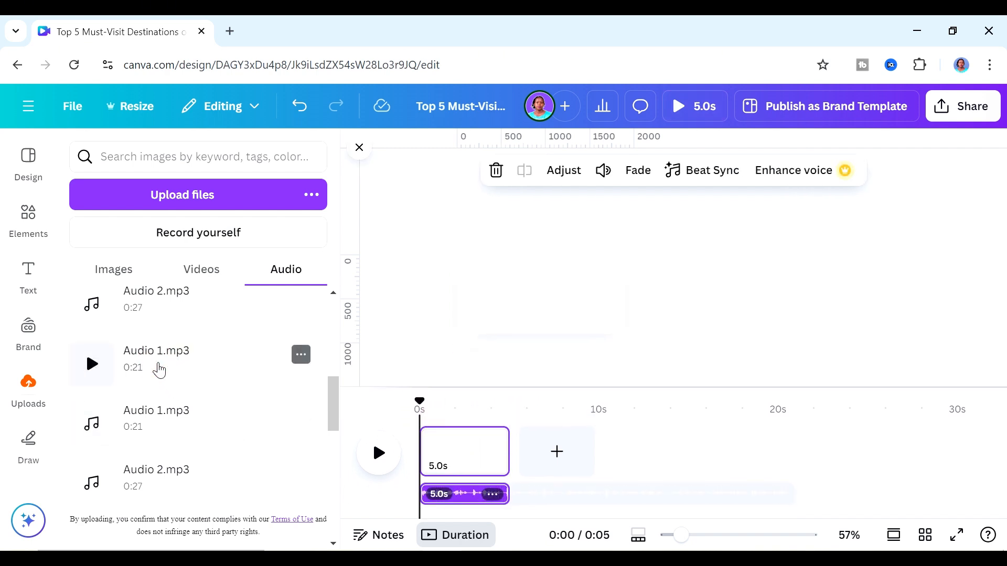
{"action": "left_click", "coordinate": [377, 463]}
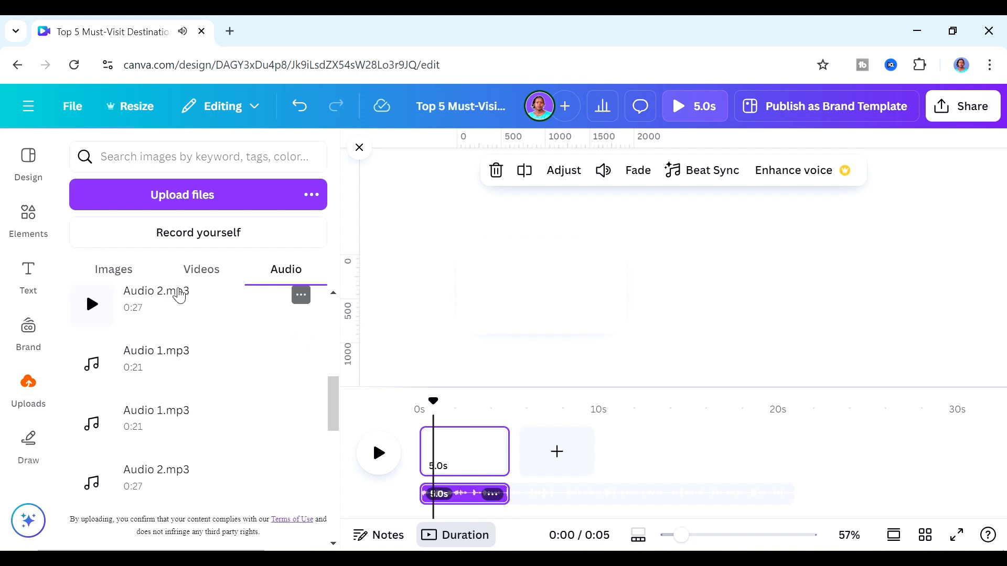
Step: Place the uploaded 29.6-second aerial beach video on the first page and set it as the background
{"action": "left_click", "coordinate": [202, 270]}
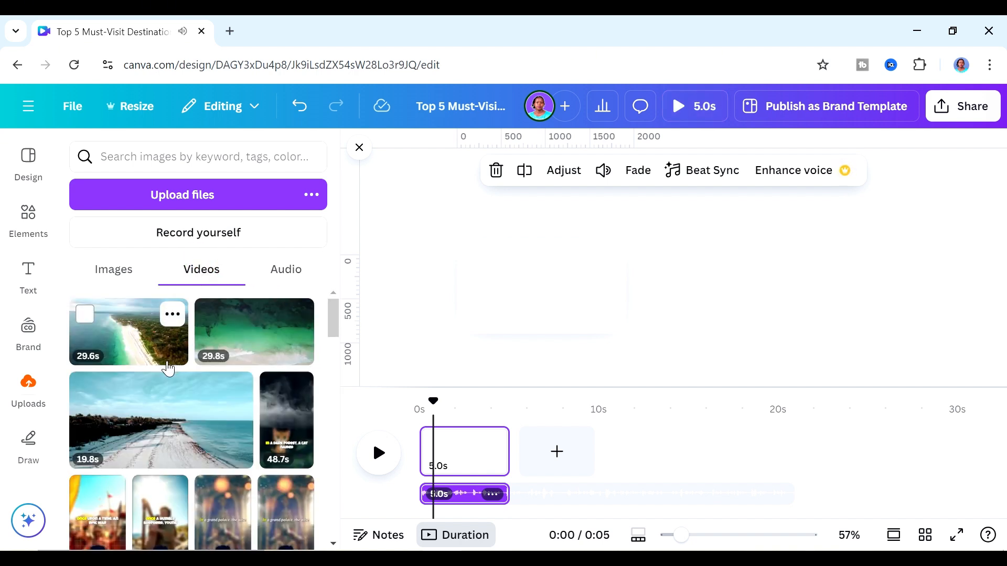
{"action": "left_click", "coordinate": [135, 330]}
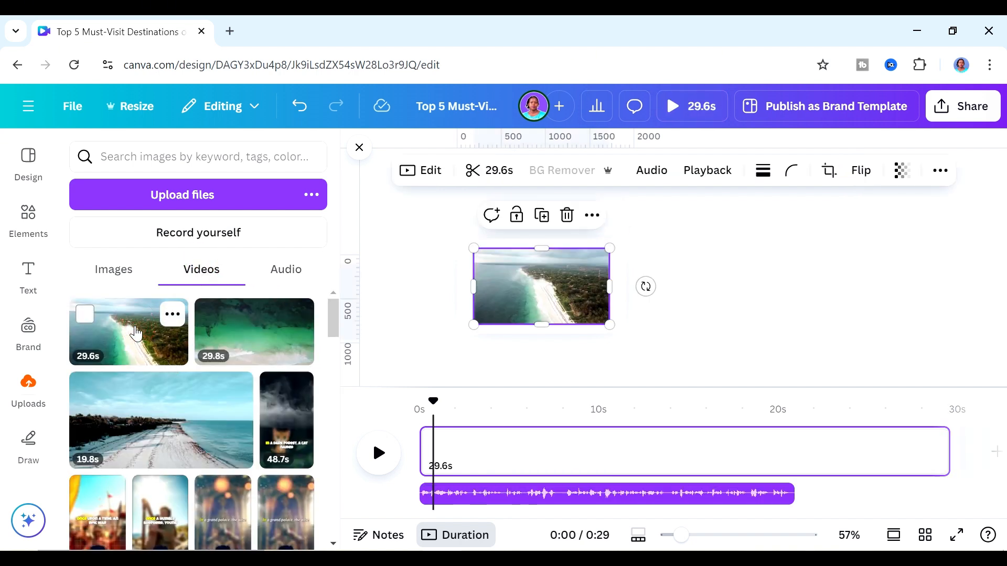
{"action": "right_click", "coordinate": [559, 302]}
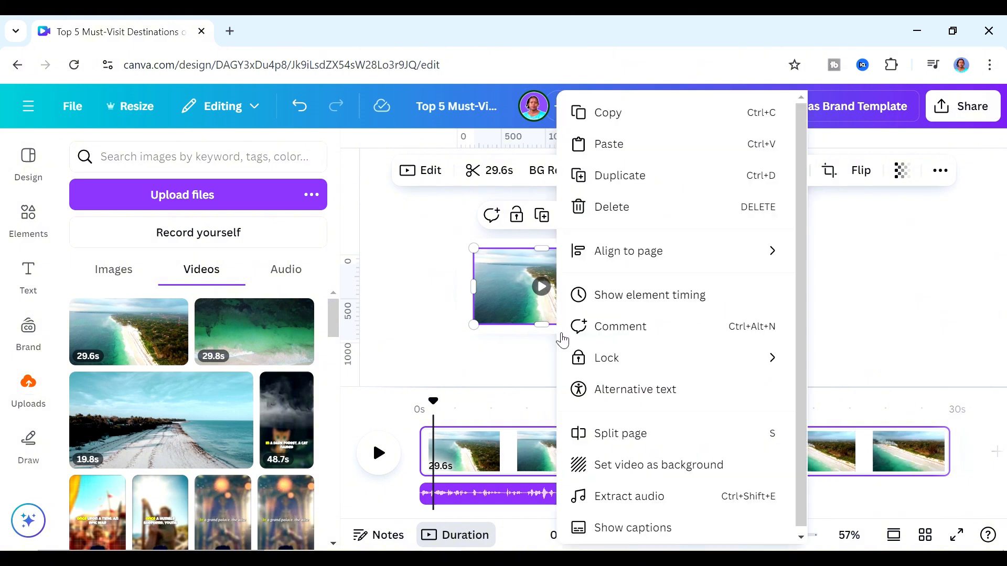
{"action": "left_click", "coordinate": [622, 475]}
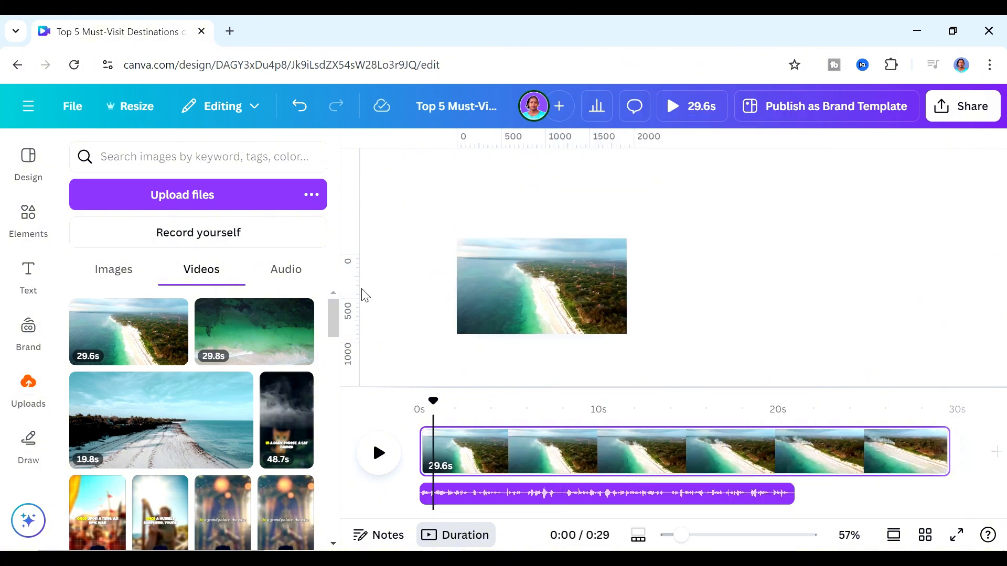
Step: Play the video to find where the voice-over ends, and trim the first page to 21.5 seconds
{"action": "left_click", "coordinate": [379, 453]}
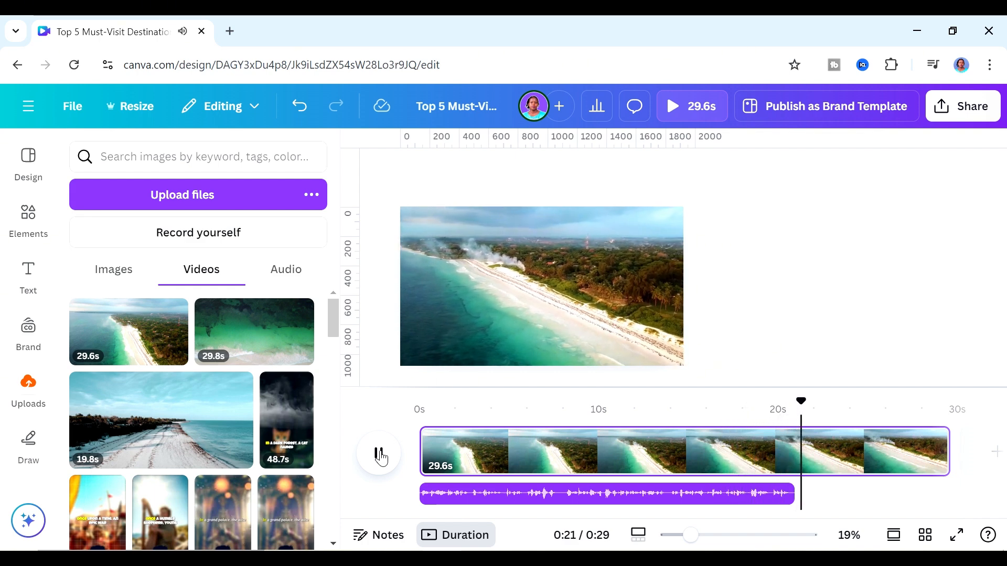
{"action": "left_click", "coordinate": [380, 454]}
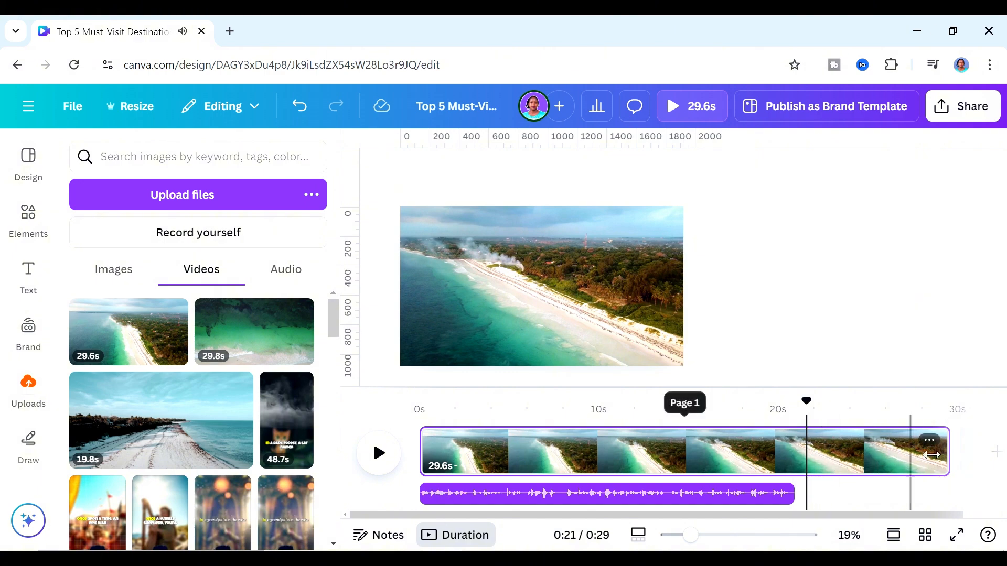
{"action": "left_click_drag", "start_coordinate": [944, 451], "coordinate": [785, 481]}
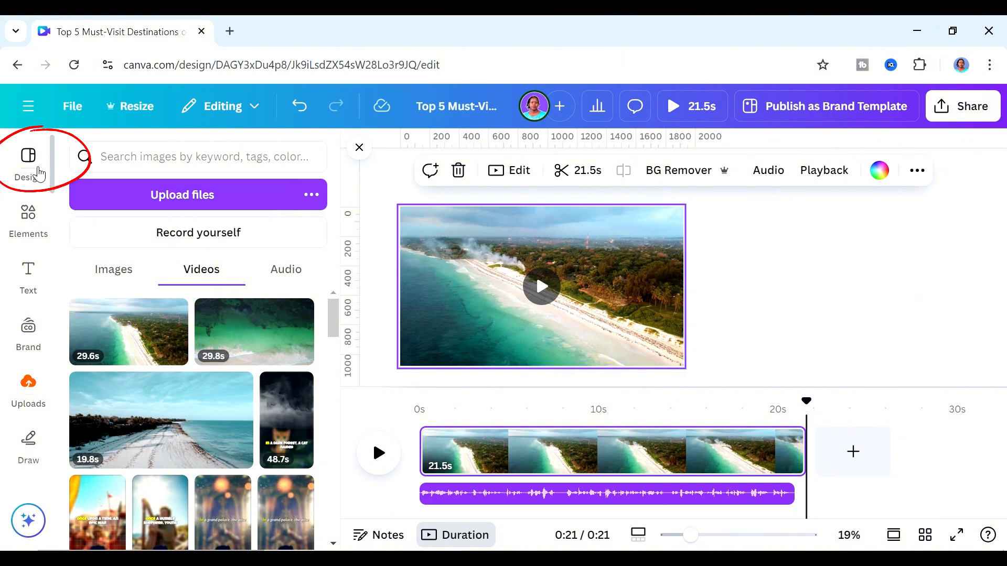
Step: Browse the video templates and search them for "travel vlog"
{"action": "left_click", "coordinate": [33, 169]}
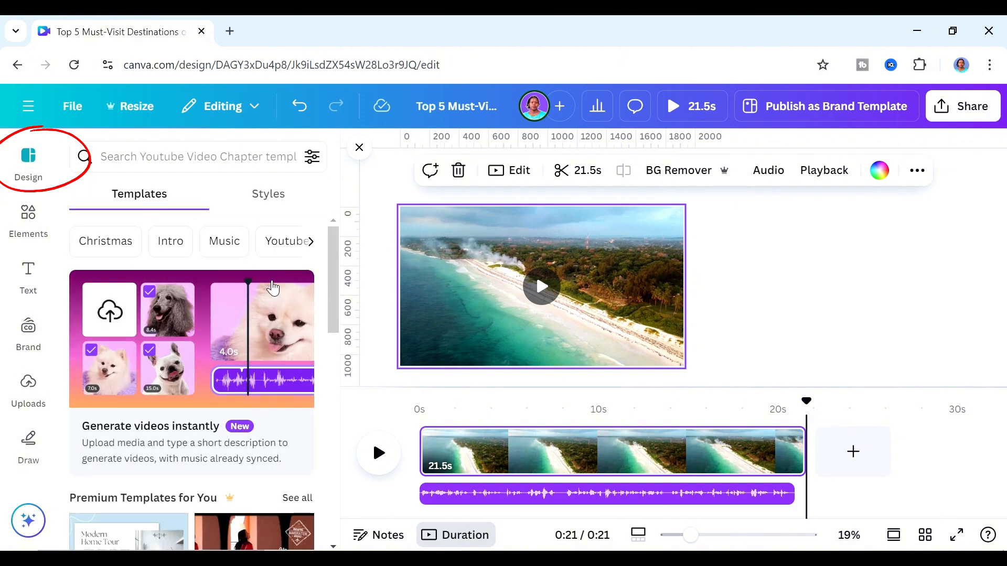
{"action": "left_click_drag", "start_coordinate": [333, 287], "coordinate": [317, 524]}
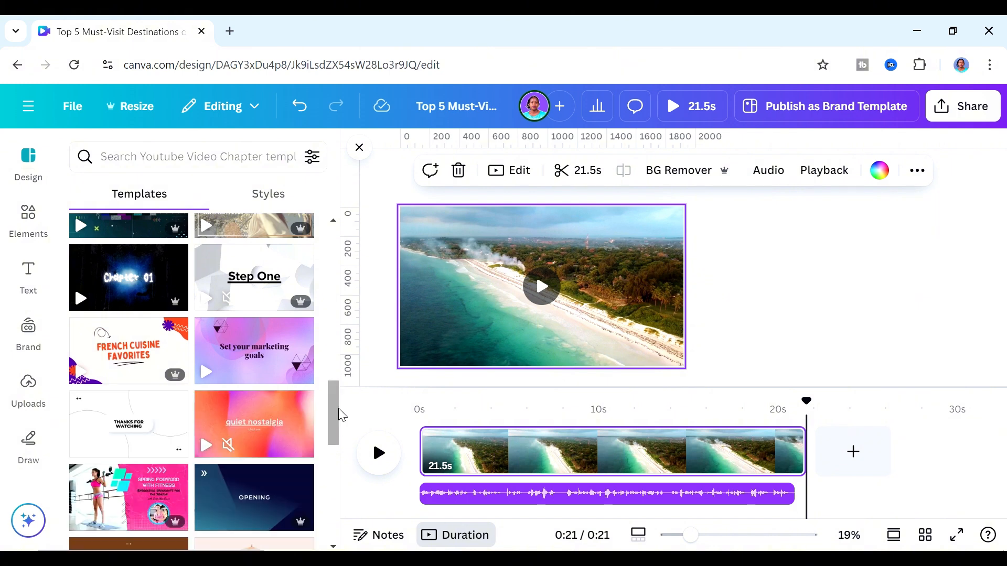
{"action": "left_click_drag", "start_coordinate": [336, 411], "coordinate": [382, 307]}
{"action": "left_click", "coordinate": [158, 157]}
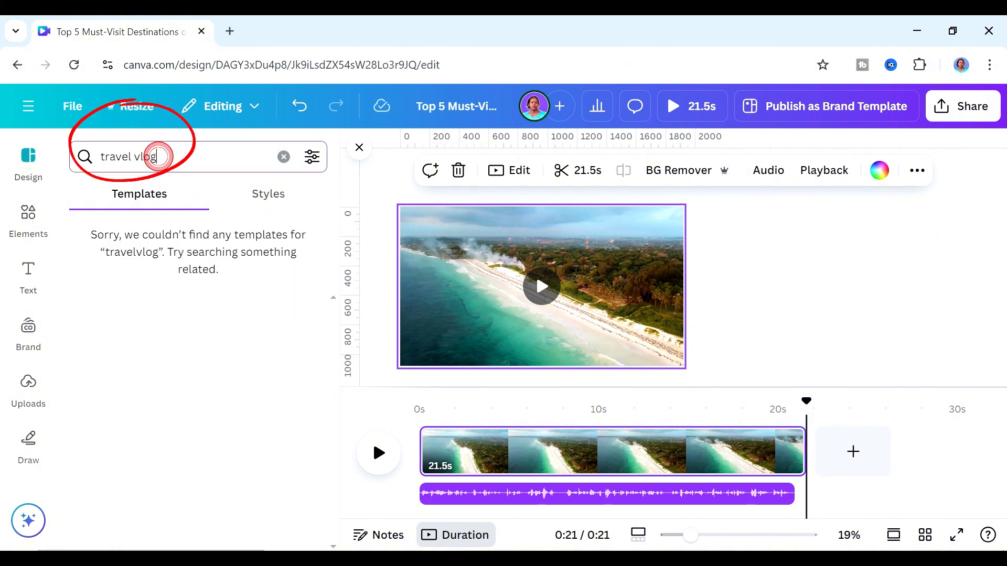
{"action": "key", "text": "Return"}
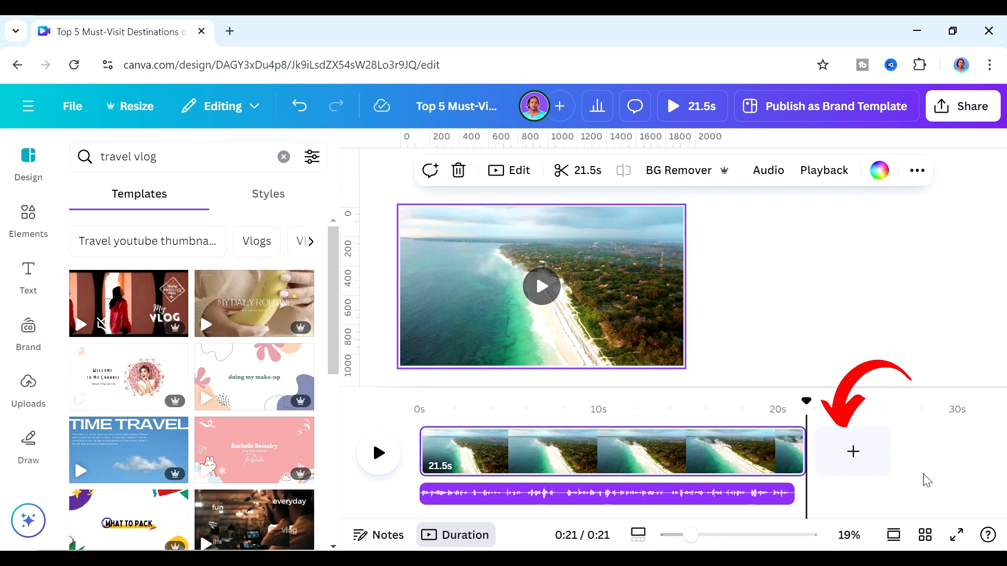
Step: Add a second page using the Minimalist Daily Vlog Youtube Video Chapter template, and delete its background video
{"action": "left_click", "coordinate": [835, 454]}
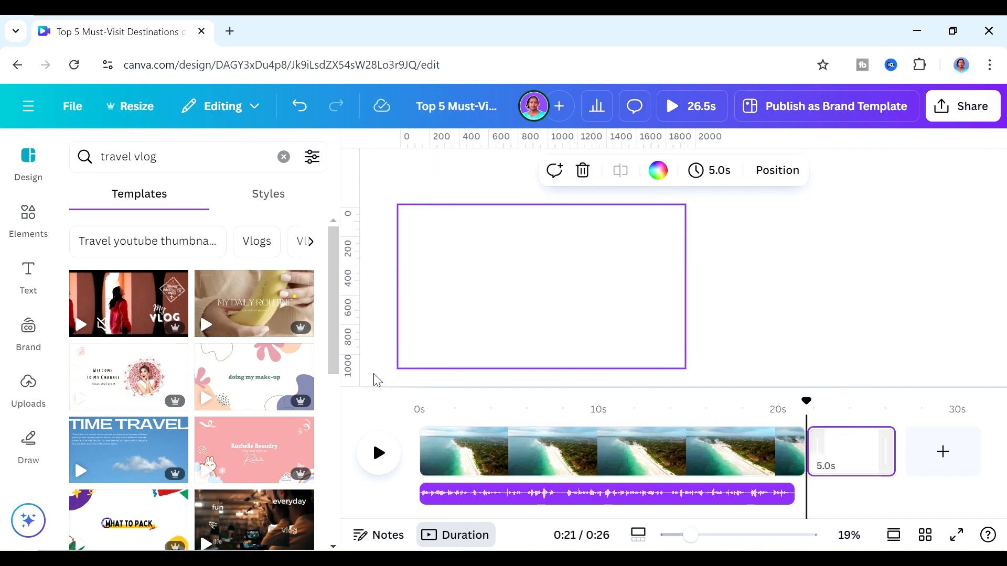
{"action": "left_click", "coordinate": [235, 319]}
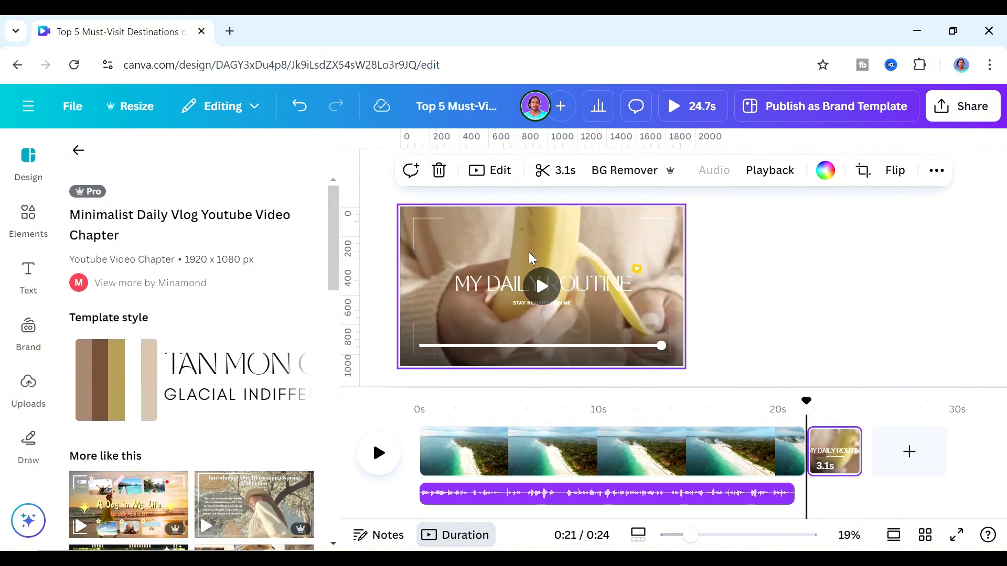
{"action": "right_click", "coordinate": [501, 251]}
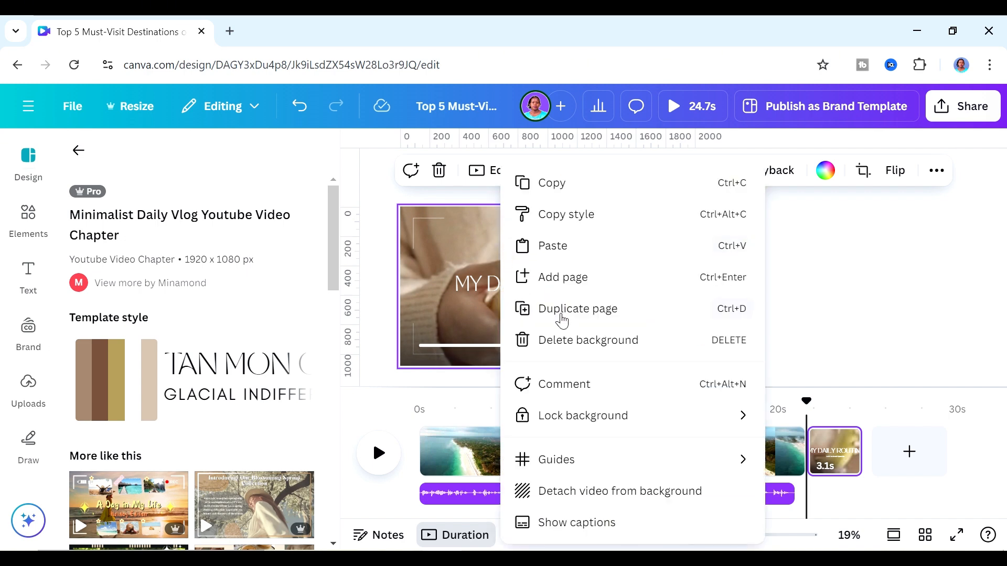
{"action": "left_click", "coordinate": [566, 342]}
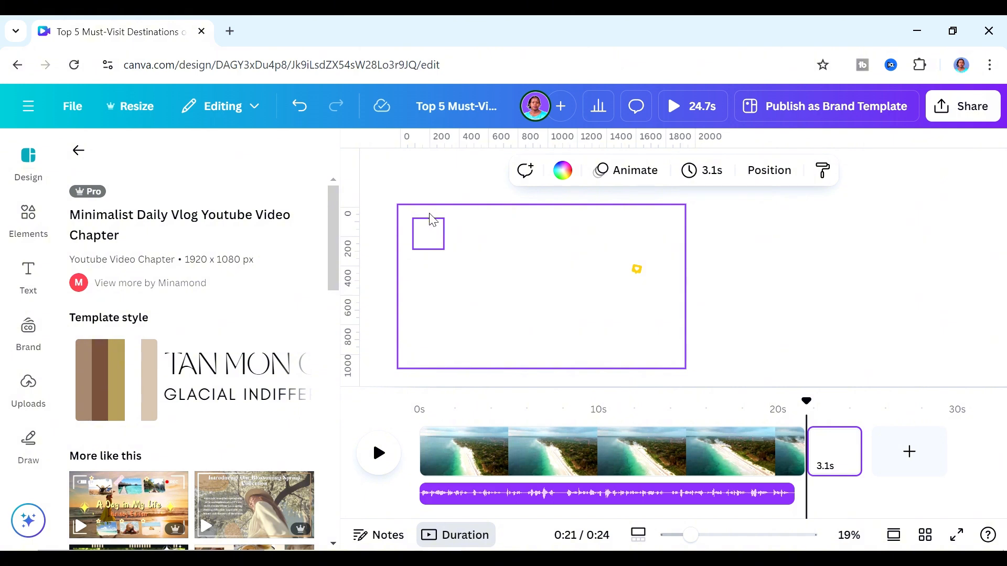
Step: Copy all the template's text and graphic elements from the second page onto the first page, and preview the result
{"action": "left_click_drag", "start_coordinate": [411, 216], "coordinate": [670, 360]}
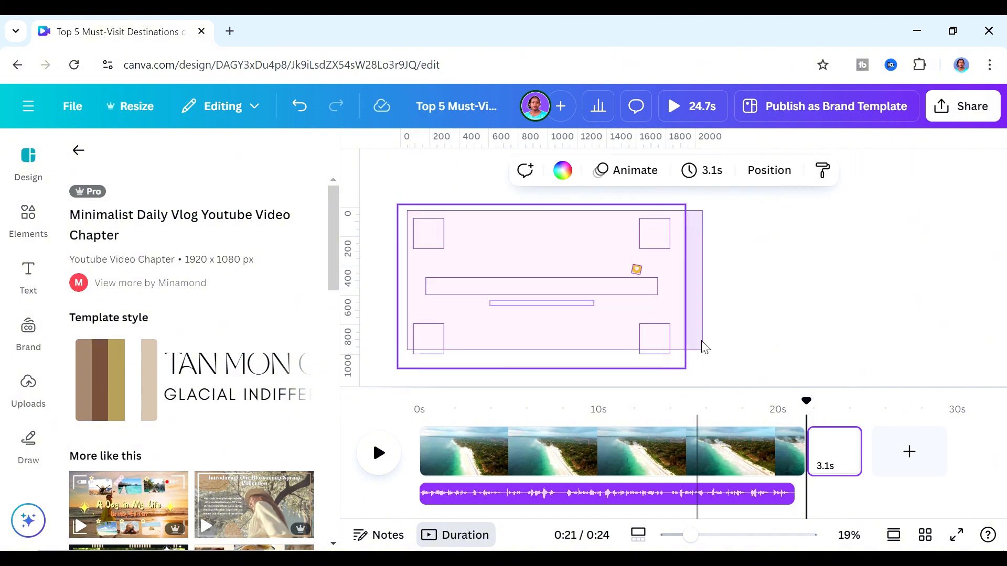
{"action": "left_click_drag", "start_coordinate": [701, 342], "coordinate": [667, 355]}
{"action": "right_click", "coordinate": [511, 286]}
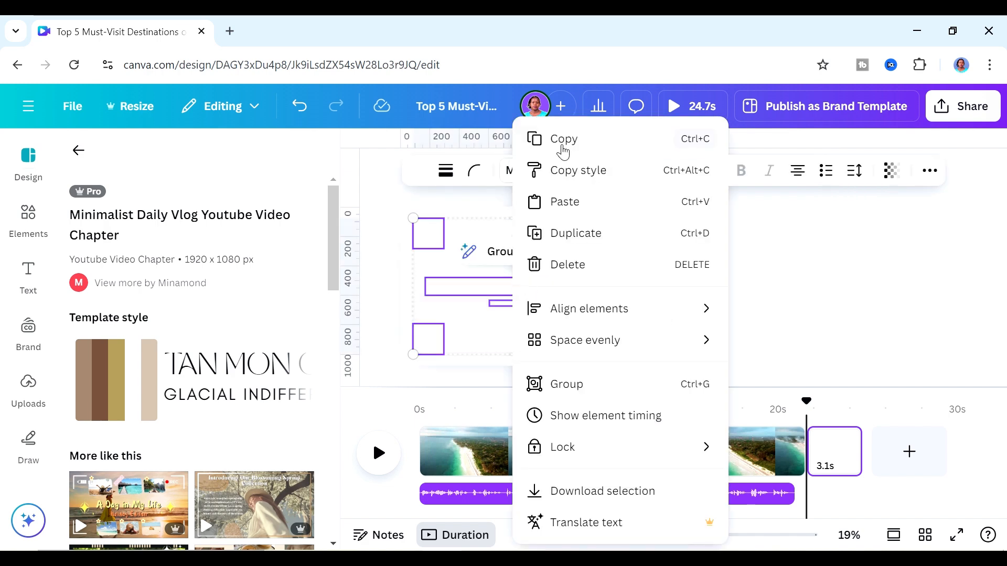
{"action": "left_click", "coordinate": [562, 137]}
{"action": "left_click", "coordinate": [412, 432]}
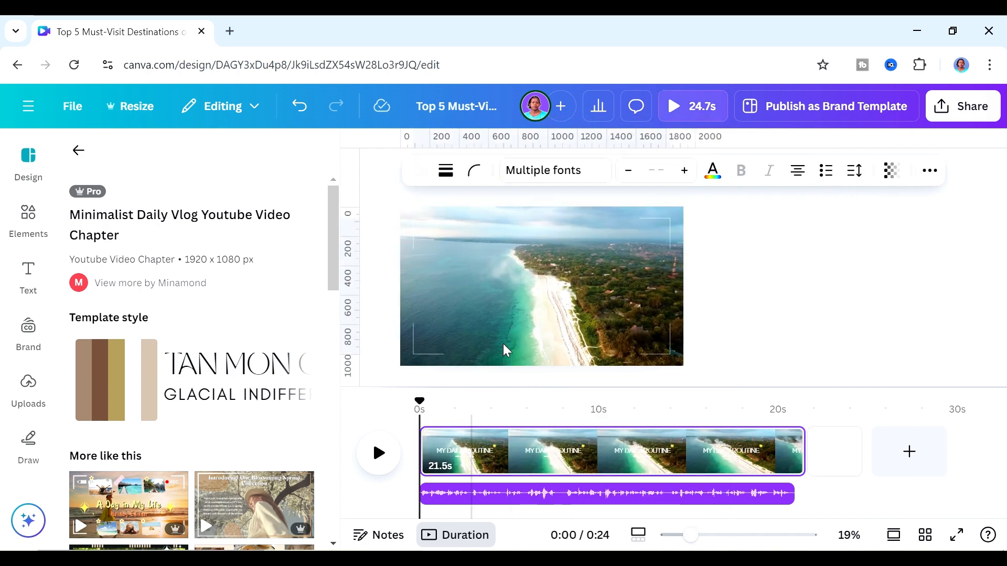
{"action": "left_click", "coordinate": [384, 469]}
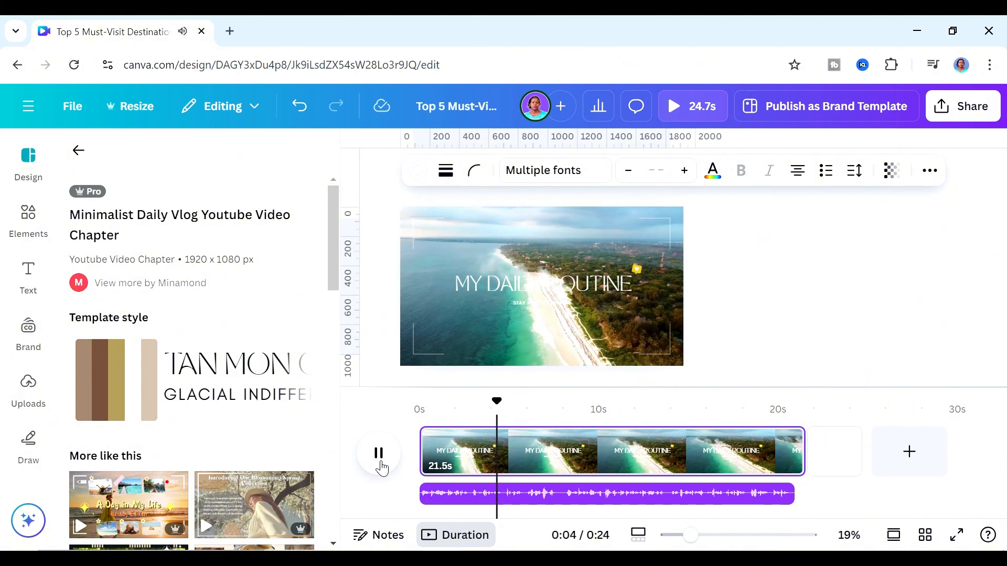
{"action": "left_click", "coordinate": [379, 457]}
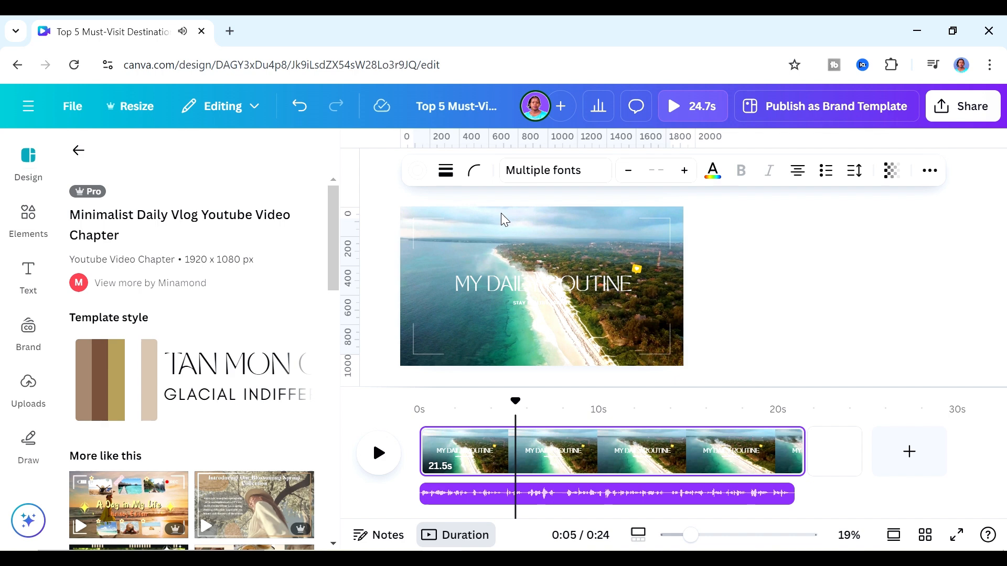
Step: Copy the full design title "Top 5 Must-Visit Destinations on the Kenyan Coast"
{"action": "left_click", "coordinate": [490, 293]}
{"action": "left_click", "coordinate": [490, 293]}
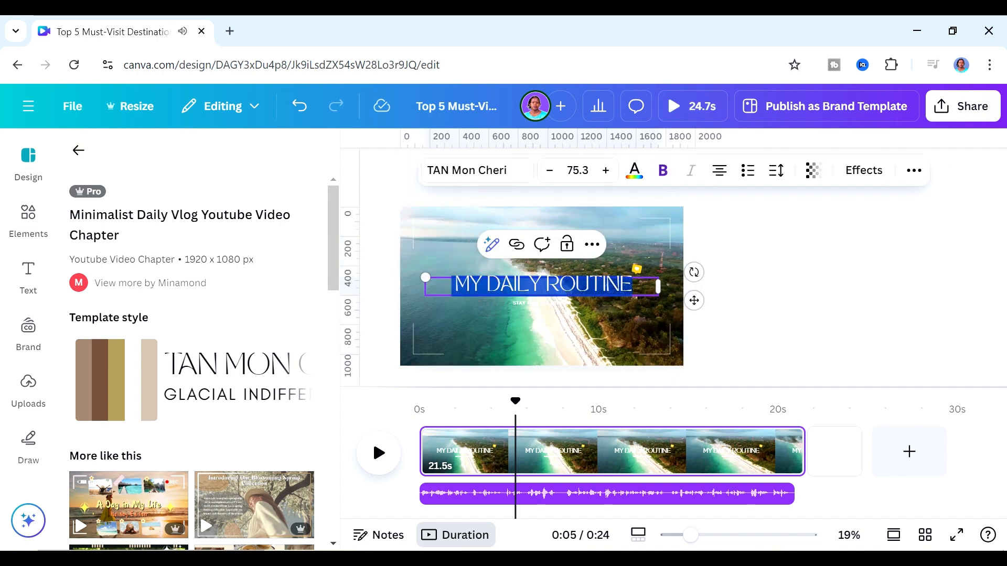
{"action": "double_click", "coordinate": [426, 106]}
{"action": "key", "text": "ctrl+a"}
{"action": "right_click", "coordinate": [431, 105]}
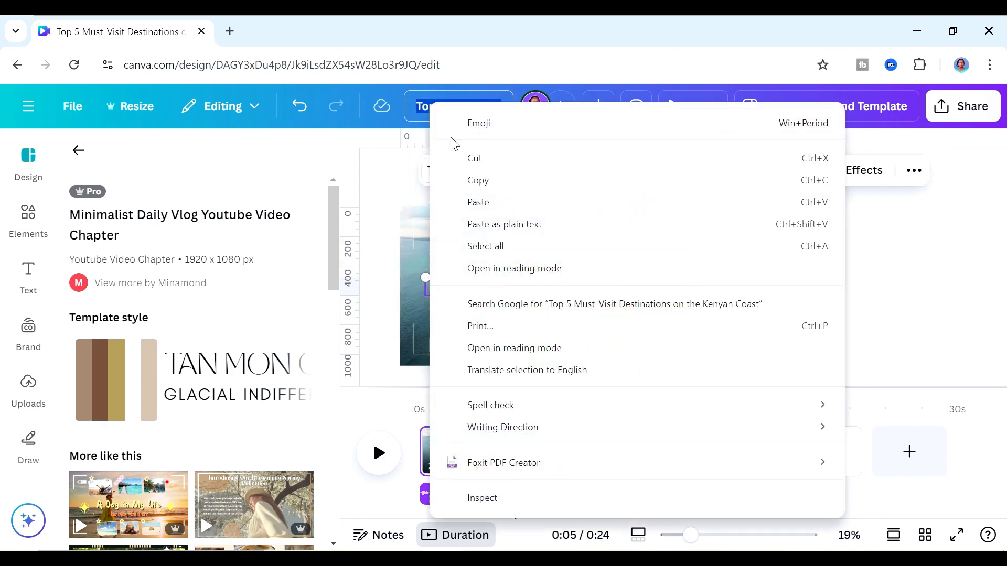
{"action": "left_click", "coordinate": [487, 181]}
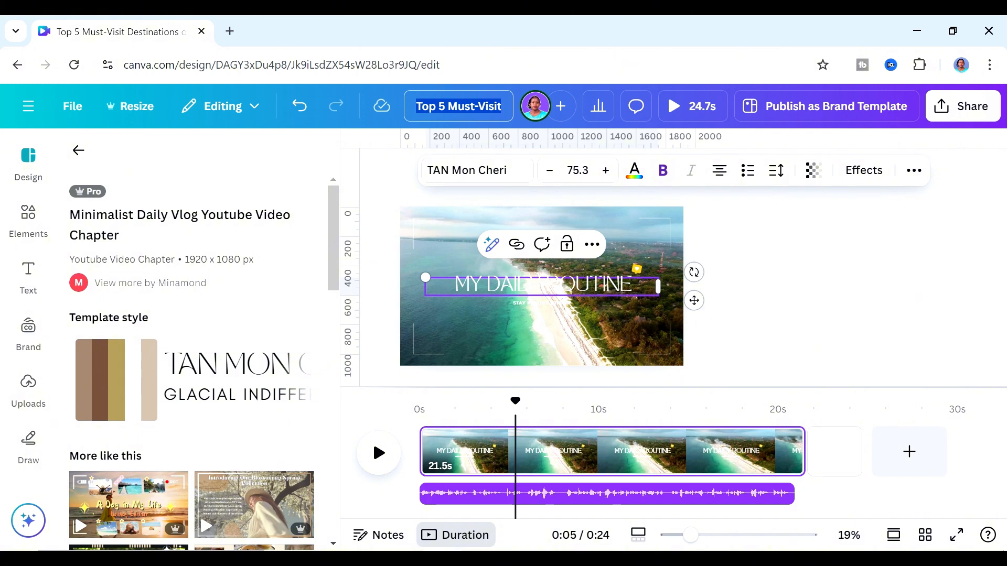
Step: Replace the "MY DAILY ROUTINE" heading on the first page with "VACATION AT THE KENYAN COAST"
{"action": "left_click", "coordinate": [504, 292]}
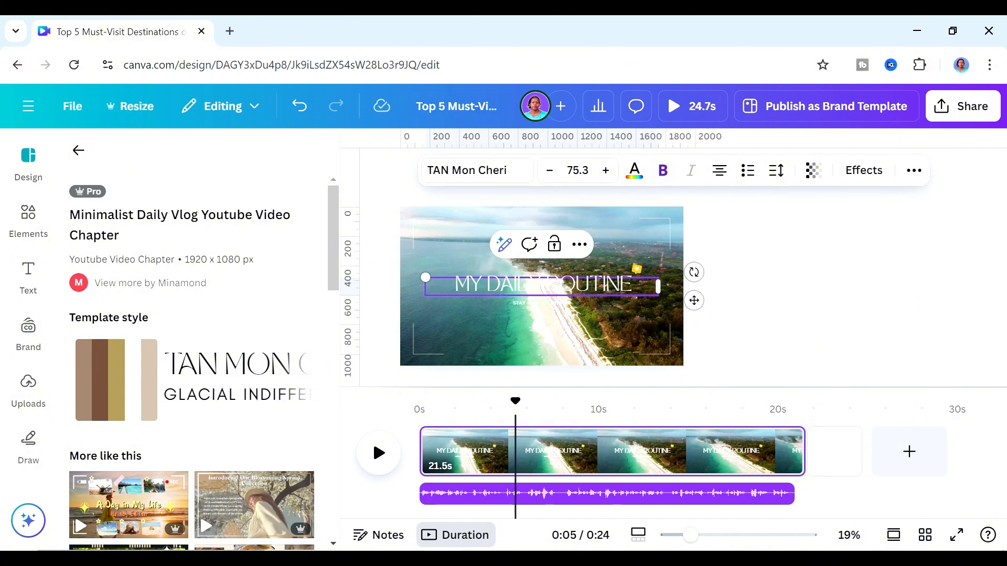
{"action": "triple_click", "coordinate": [500, 283]}
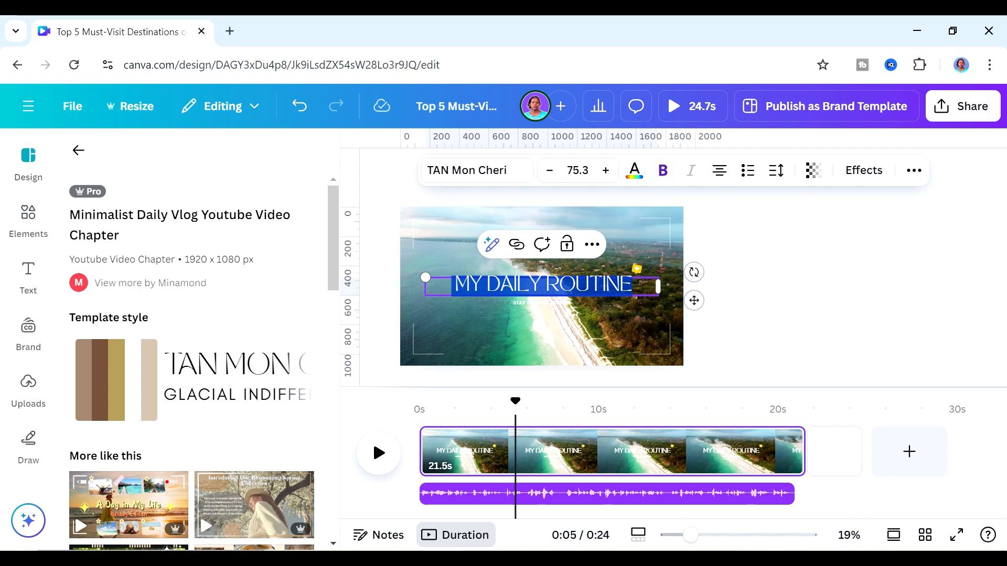
{"action": "key", "text": "BackSpace"}
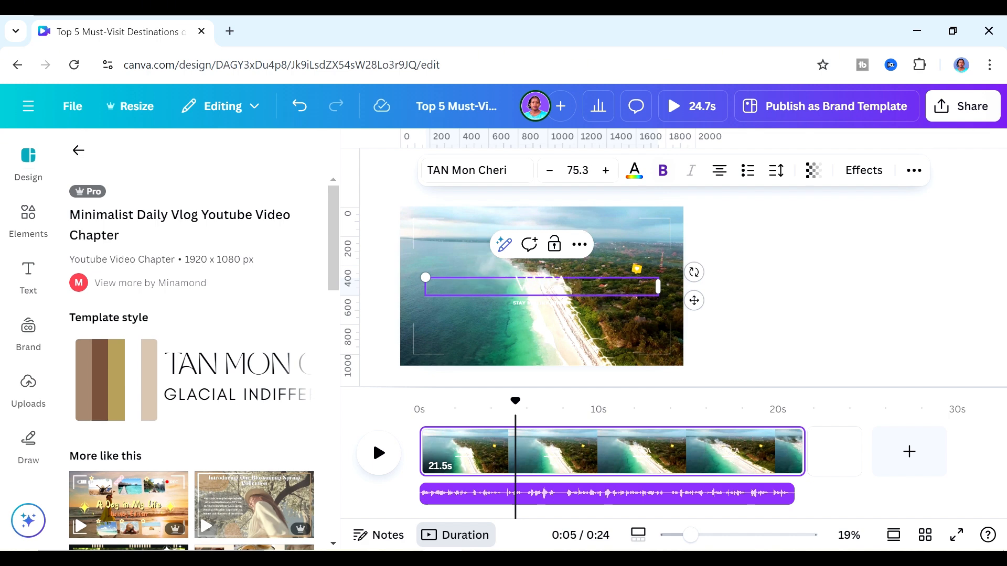
{"action": "type", "text": "VACATION"}
{"action": "type", "text": "AT THE KENYAN"}
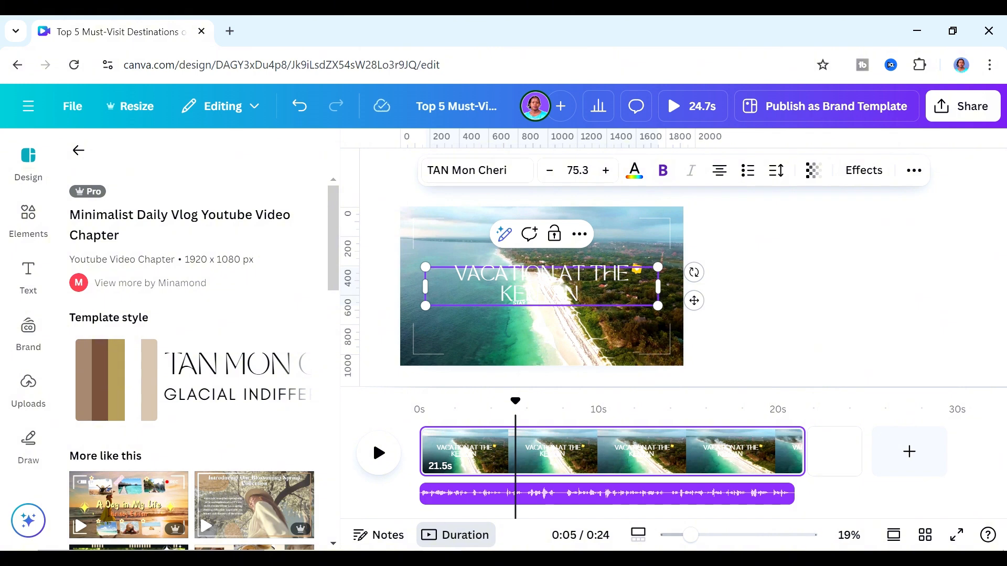
{"action": "type", "text": " COAST"}
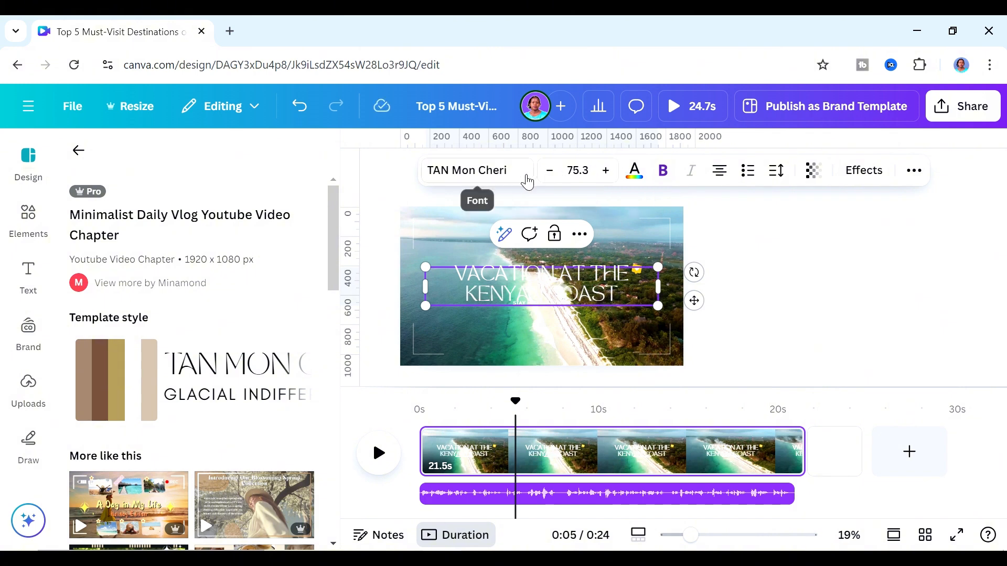
Step: Change the heading's text colour to the document's yellow, and apply the change to all white text across all pages
{"action": "left_click", "coordinate": [633, 172]}
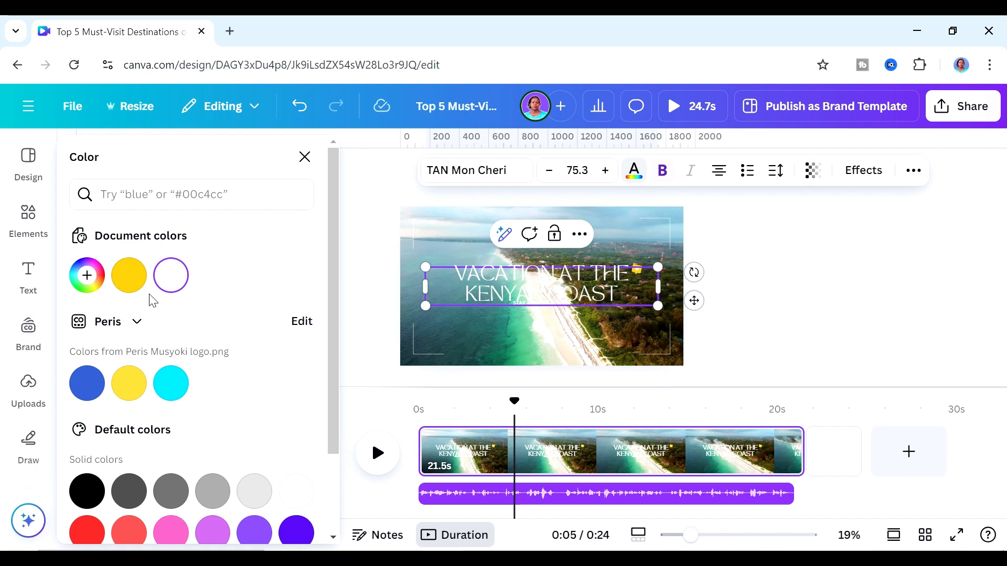
{"action": "left_click", "coordinate": [135, 297]}
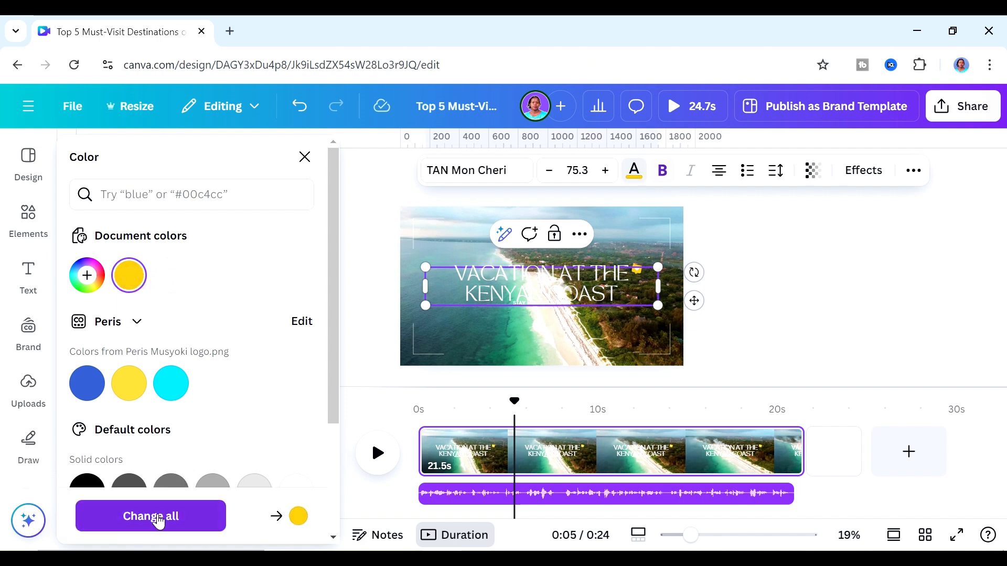
{"action": "left_click", "coordinate": [160, 517]}
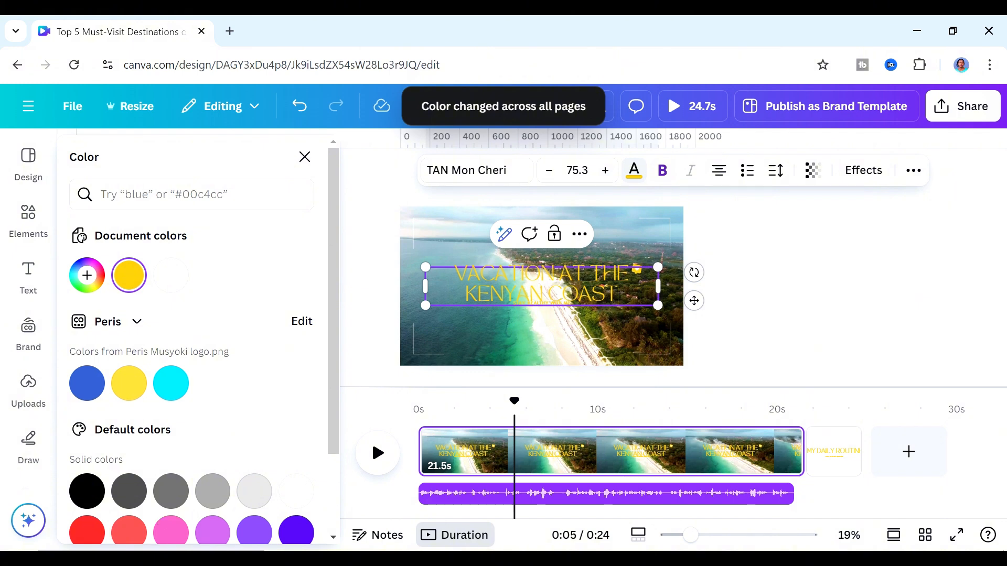
Step: Apply the Background text effect to the first page's heading and set the background colour to white
{"action": "left_click", "coordinate": [863, 172]}
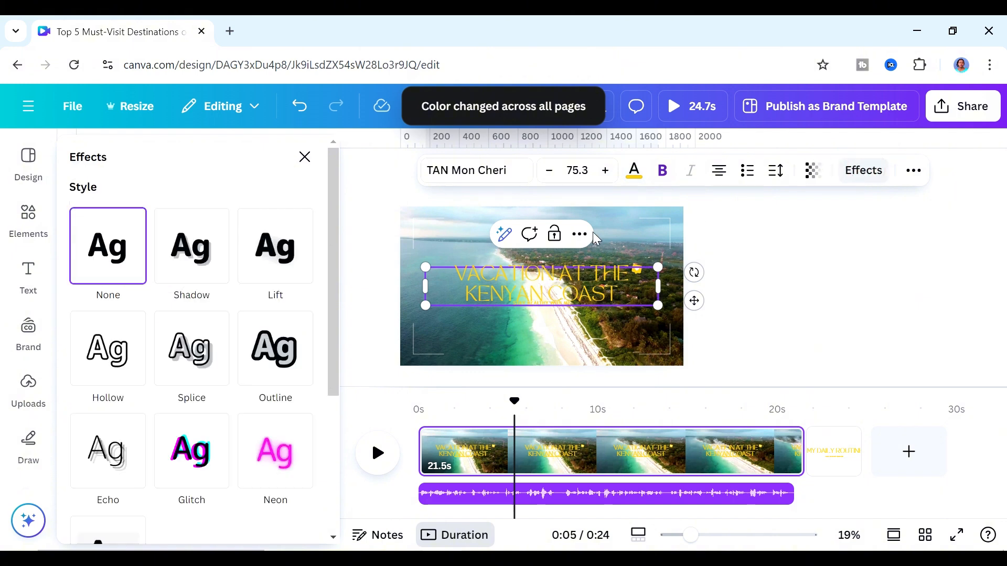
{"action": "left_click_drag", "start_coordinate": [336, 297], "coordinate": [321, 479]}
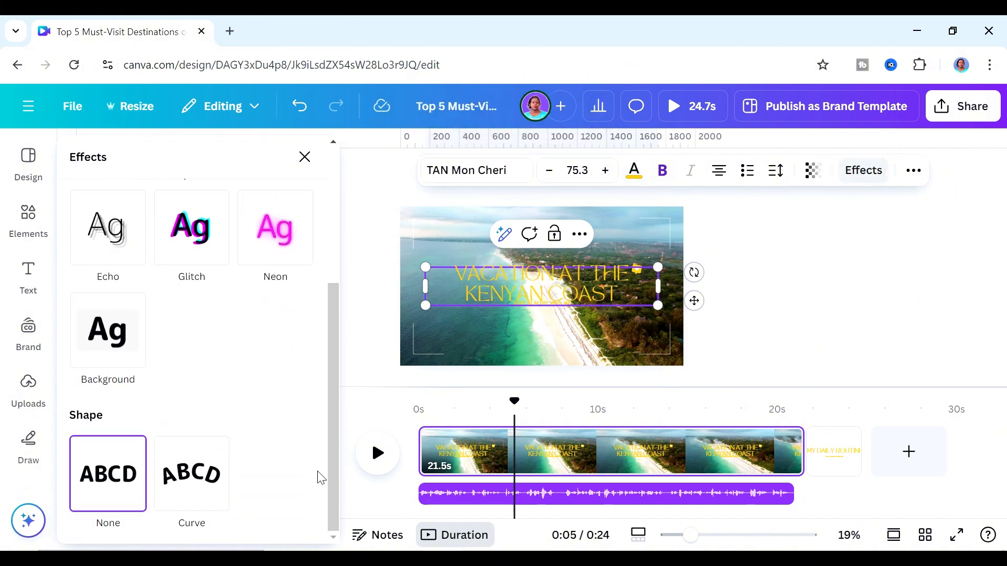
{"action": "left_click", "coordinate": [119, 338]}
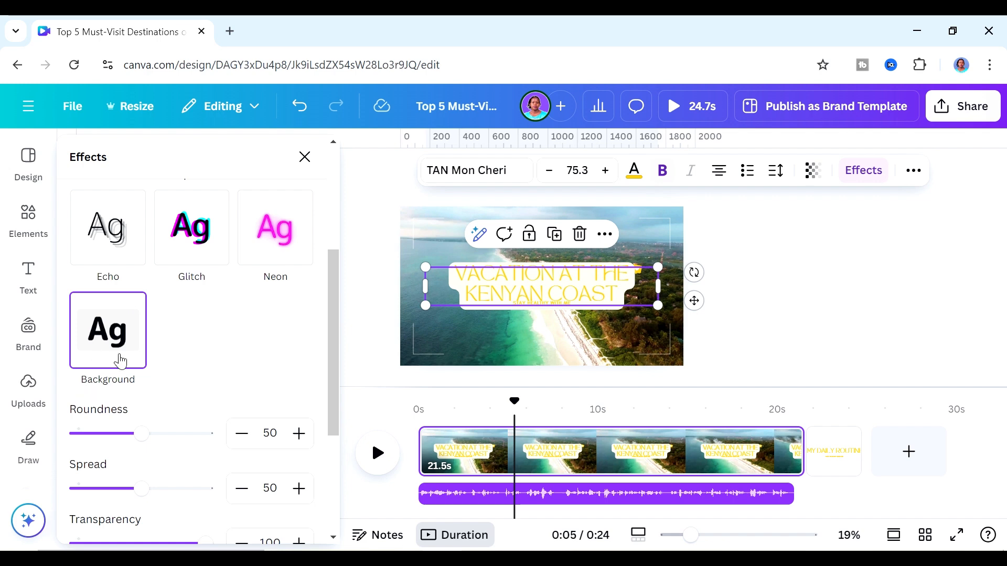
{"action": "left_click_drag", "start_coordinate": [328, 388], "coordinate": [307, 514]}
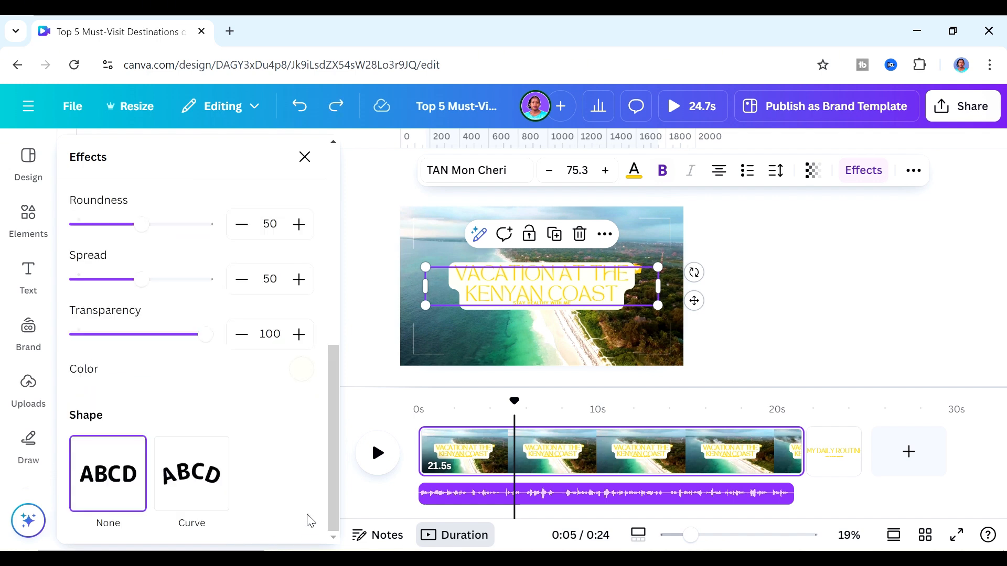
{"action": "left_click", "coordinate": [301, 379]}
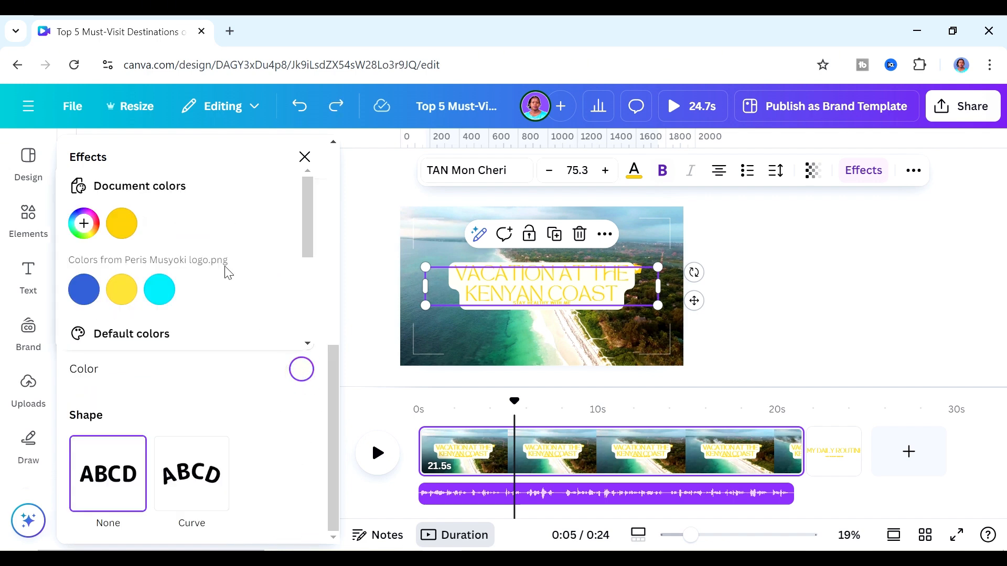
{"action": "left_click", "coordinate": [159, 224]}
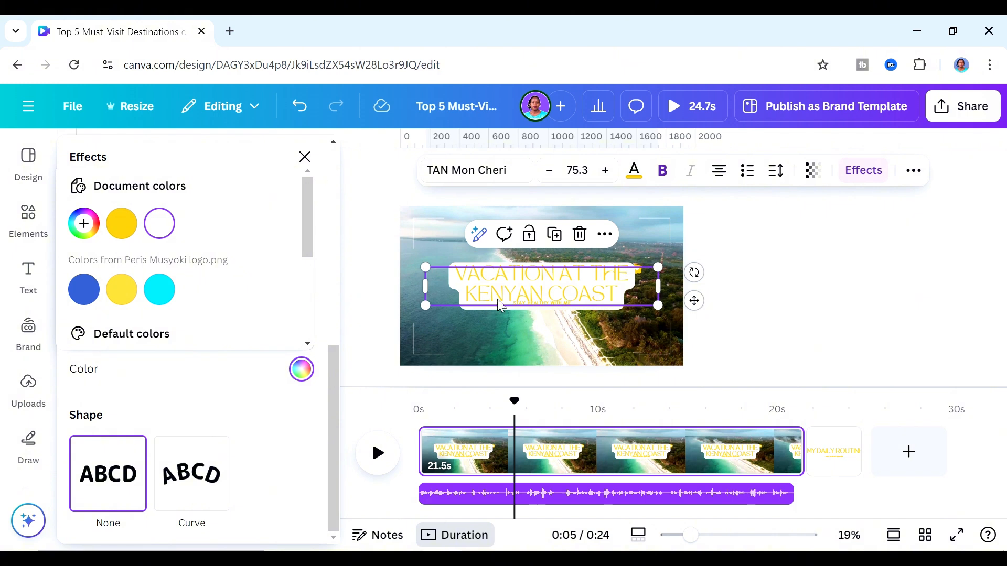
Step: Try black and a custom burnt orange as the text colour of the first page's heading
{"action": "left_click", "coordinate": [634, 170]}
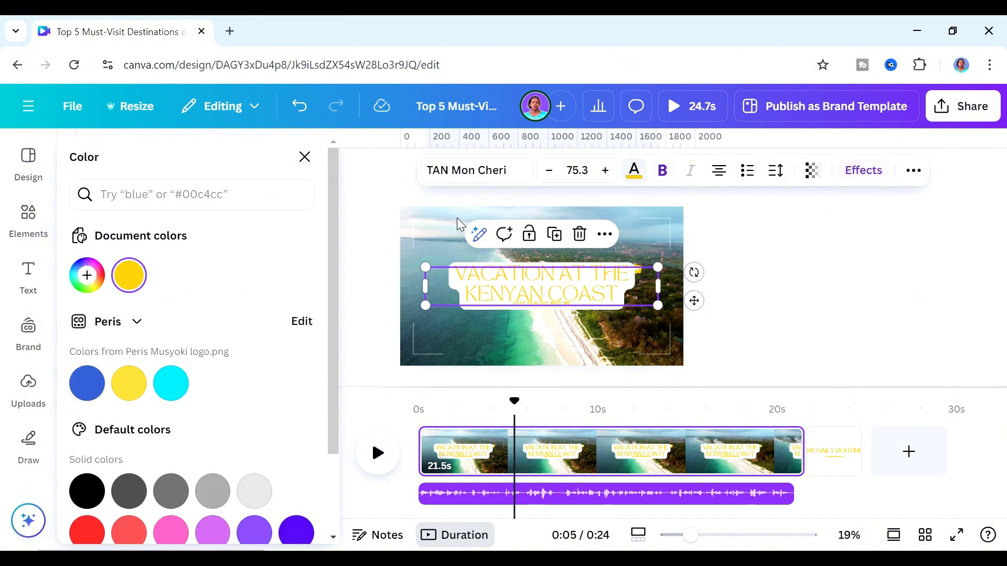
{"action": "left_click", "coordinate": [87, 492]}
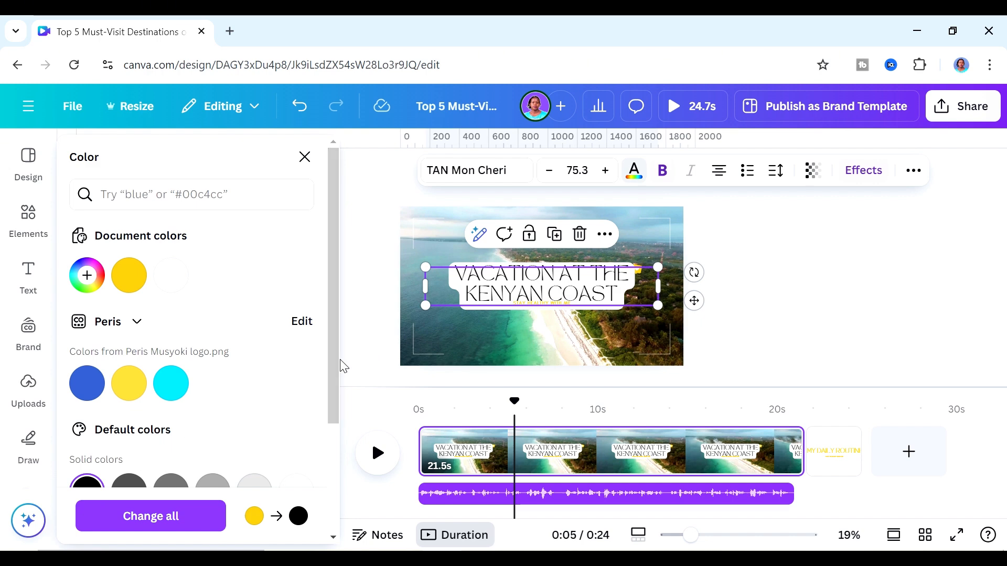
{"action": "left_click_drag", "start_coordinate": [334, 367], "coordinate": [333, 401]}
{"action": "left_click", "coordinate": [80, 235]}
{"action": "left_click_drag", "start_coordinate": [88, 356], "coordinate": [266, 279]}
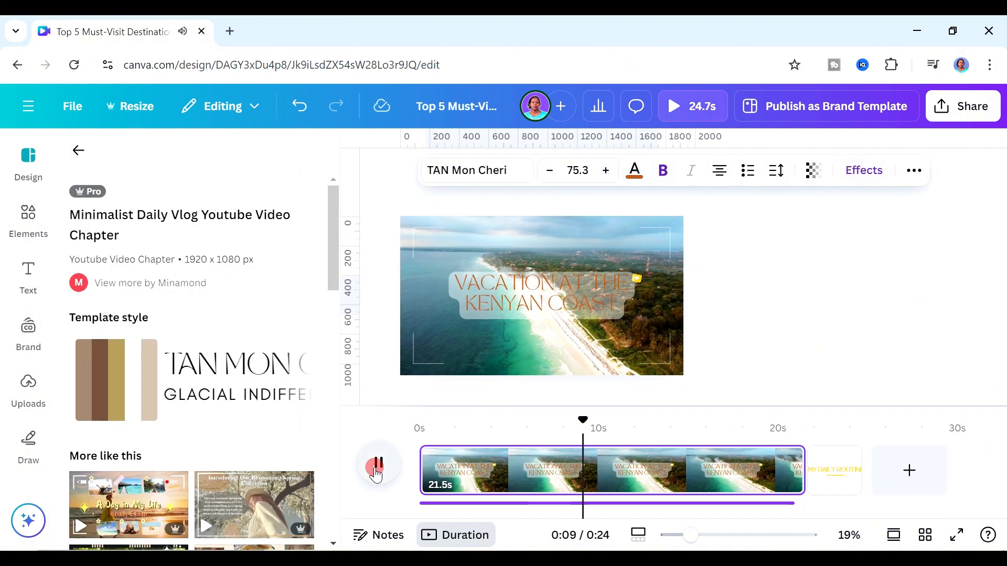
Step: Stop the playback and split the first page at about 10 seconds
{"action": "left_click", "coordinate": [377, 468]}
{"action": "left_click", "coordinate": [602, 479]}
{"action": "right_click", "coordinate": [603, 479]}
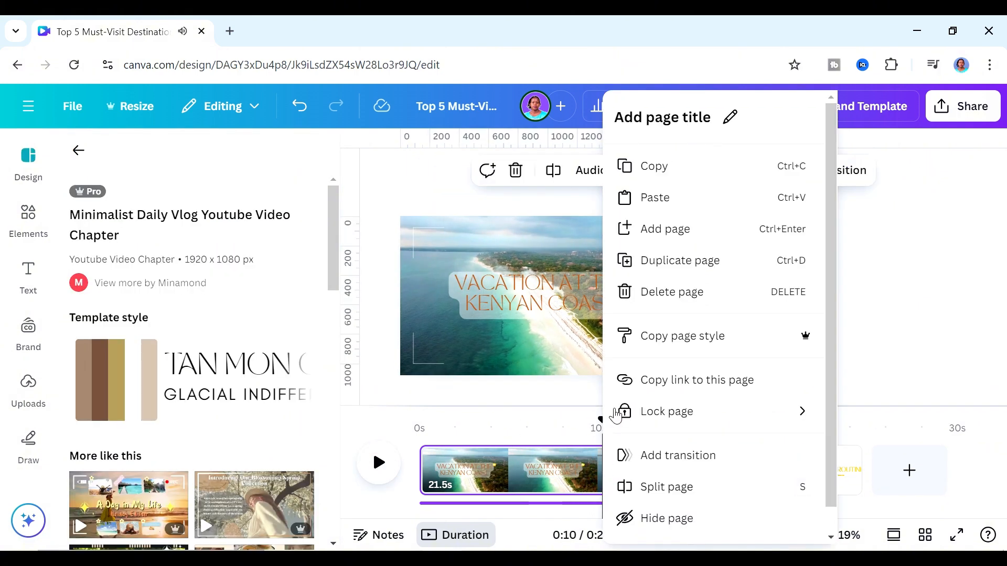
{"action": "left_click", "coordinate": [646, 487]}
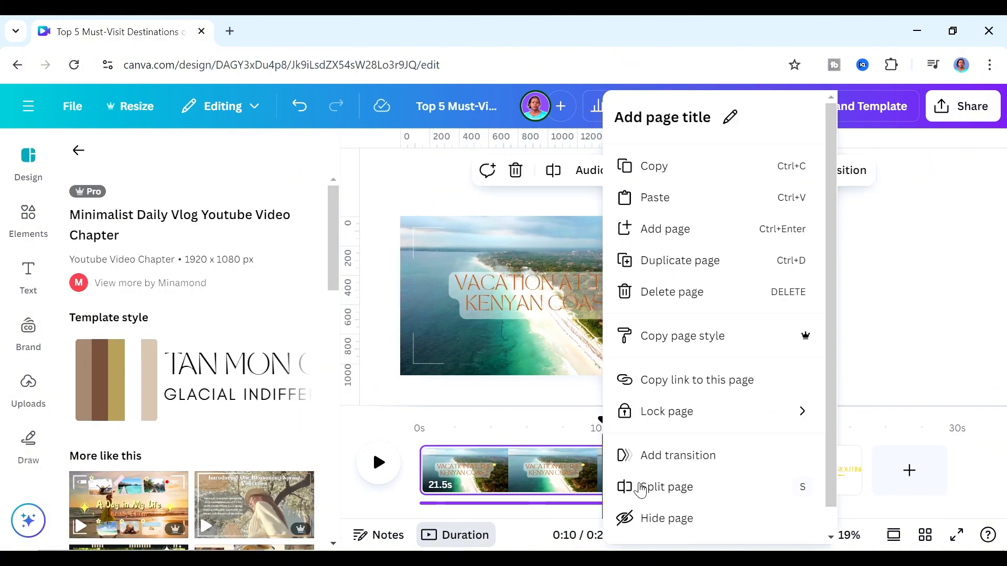
{"action": "left_click", "coordinate": [641, 487]}
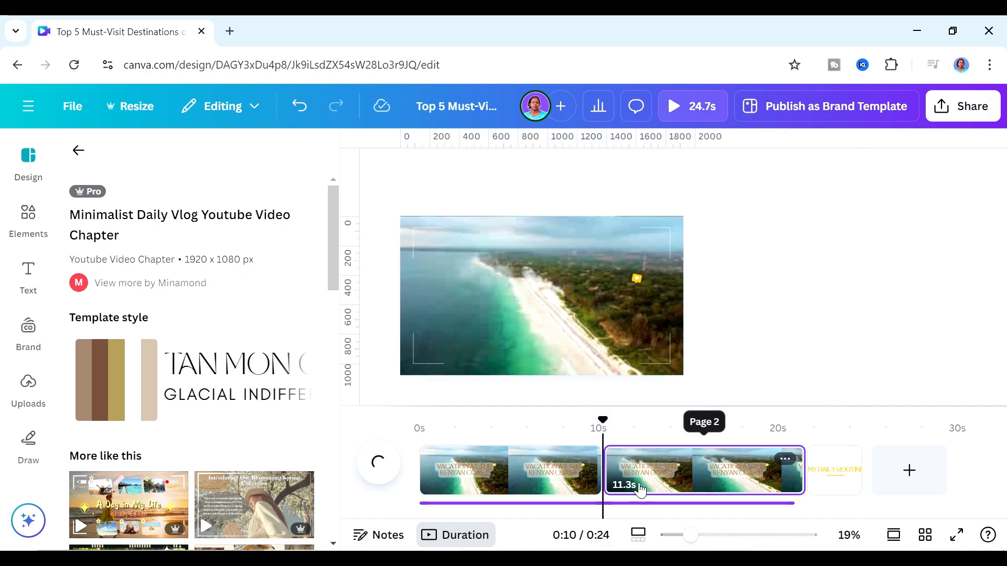
Step: Replace the second page's heading with "TOP 5 MUST-VISIT DESTINATIONS ON THE KENYAN COAST" and change the orange text to black across all pages
{"action": "double_click", "coordinate": [507, 291]}
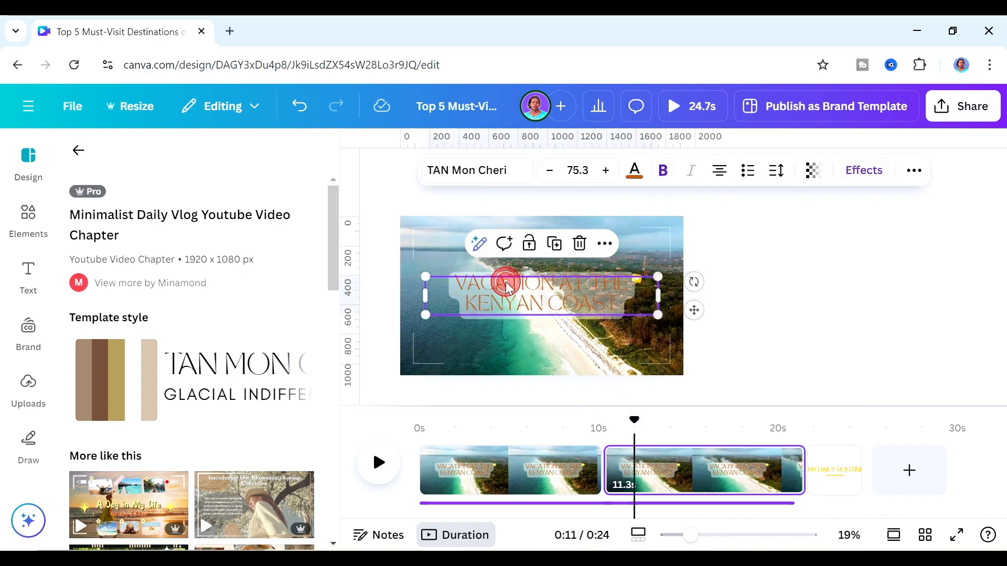
{"action": "type", "text": "TOP 5 MUST VISIT DESTINATIONS ON THE KENYAN COAST"}
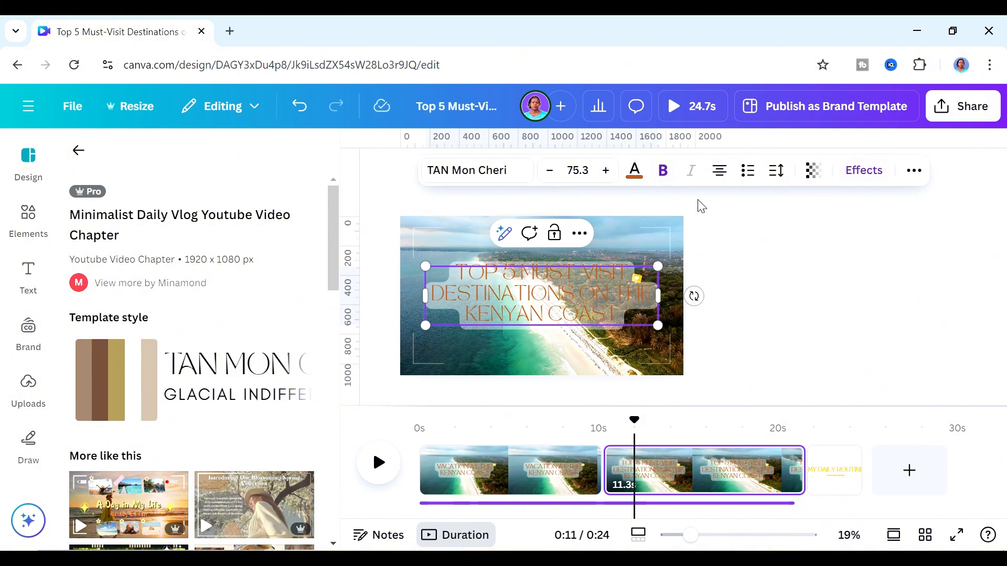
{"action": "left_click", "coordinate": [635, 178]}
{"action": "left_click", "coordinate": [208, 274]}
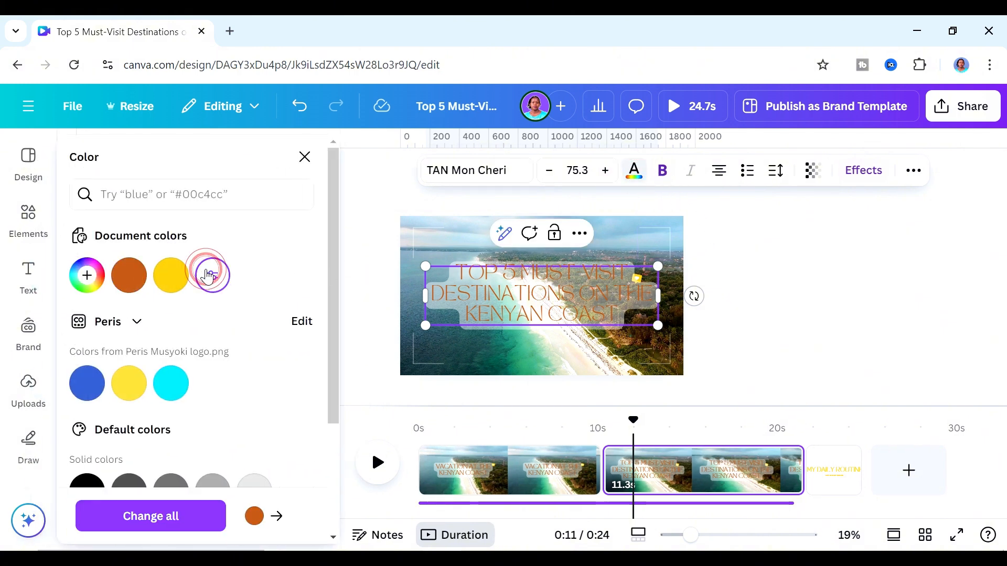
{"action": "left_click", "coordinate": [88, 485]}
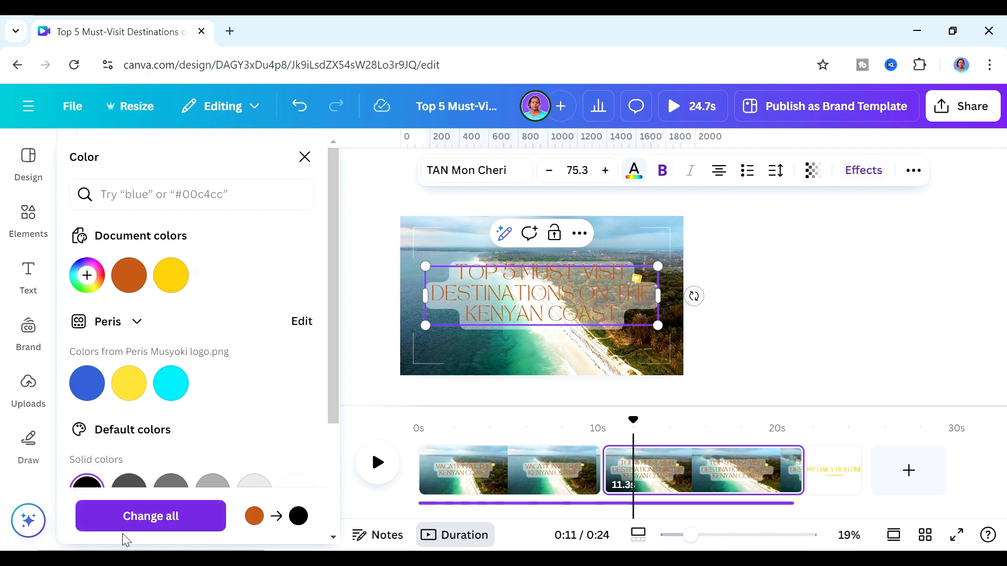
{"action": "left_click", "coordinate": [124, 517]}
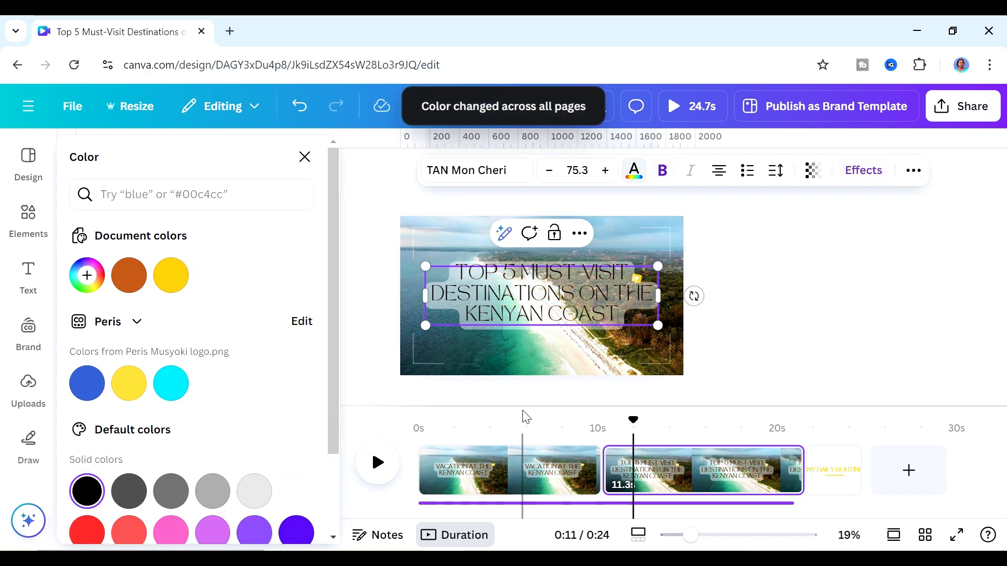
Step: Play the video from the start, and retime the first page to 8.2 seconds and the second to 13.8 seconds
{"action": "left_click_drag", "start_coordinate": [631, 418], "coordinate": [403, 481]}
{"action": "left_click", "coordinate": [377, 463]}
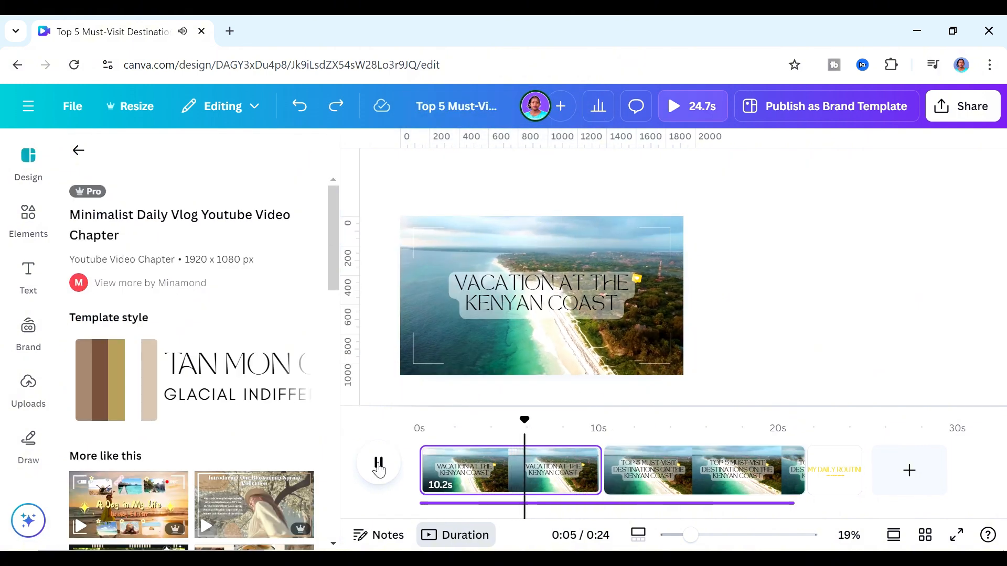
{"action": "left_click", "coordinate": [378, 462]}
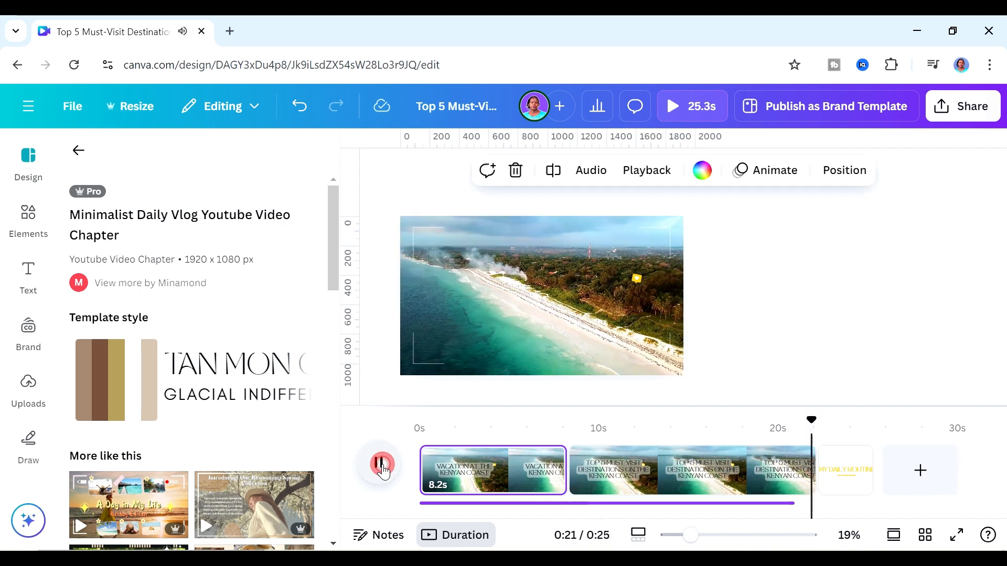
{"action": "left_click", "coordinate": [382, 466]}
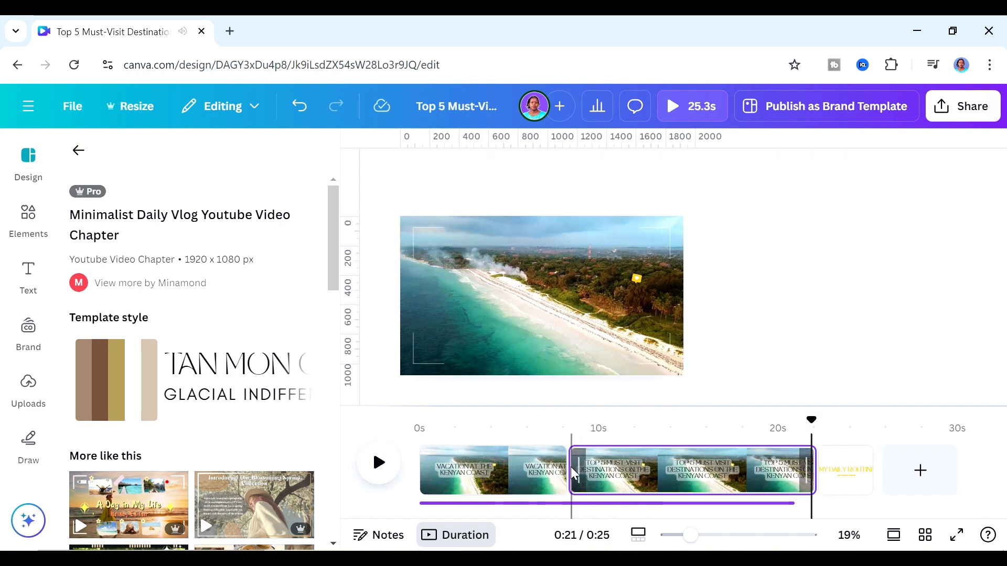
Step: Add a Flow transition between the first and second pages, and preview it
{"action": "mouse_move", "coordinate": [565, 474]}
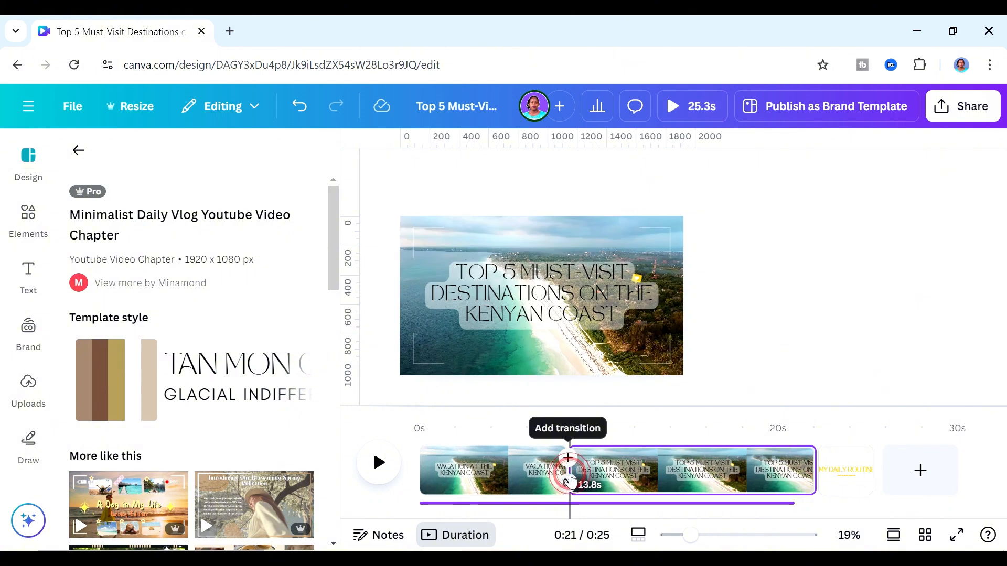
{"action": "left_click", "coordinate": [567, 483]}
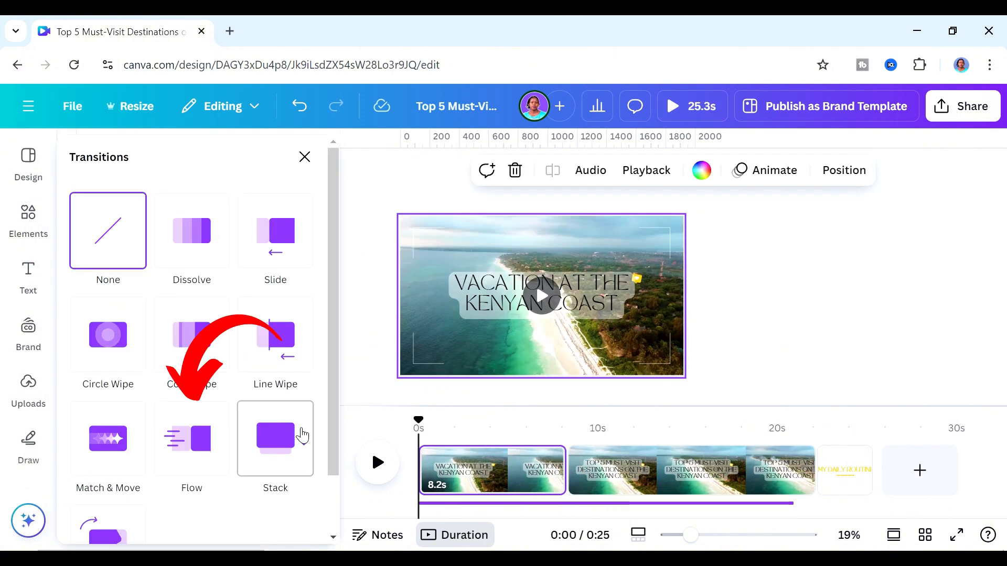
{"action": "left_click", "coordinate": [208, 457]}
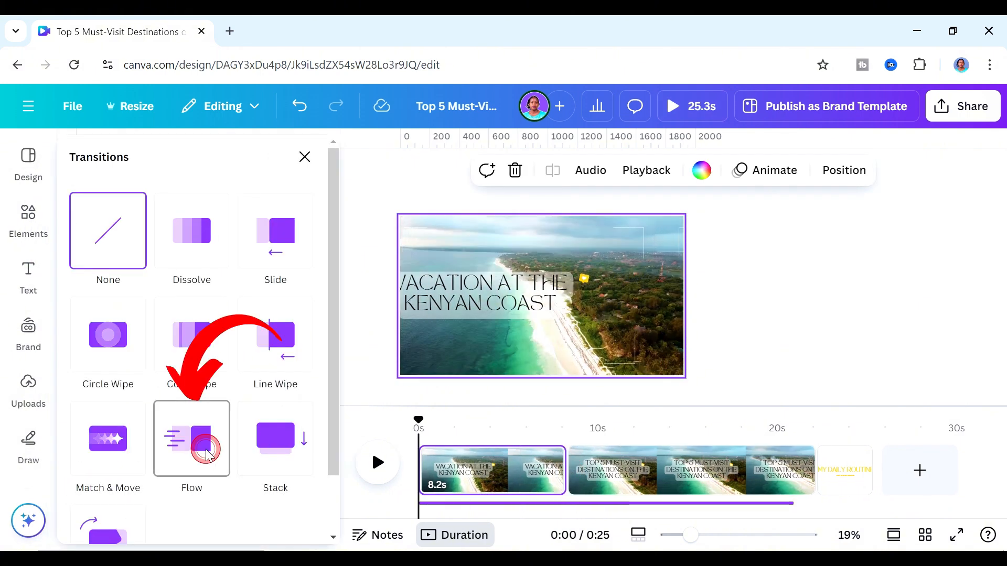
{"action": "left_click", "coordinate": [378, 463]}
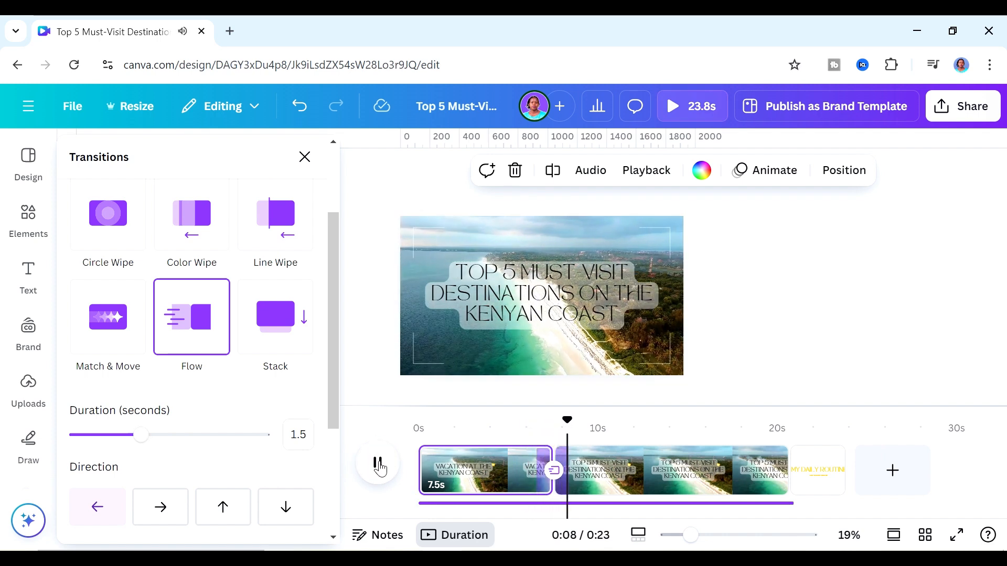
Step: Stop the playback and apply the Flow transition between all pages of the video
{"action": "left_click", "coordinate": [378, 464]}
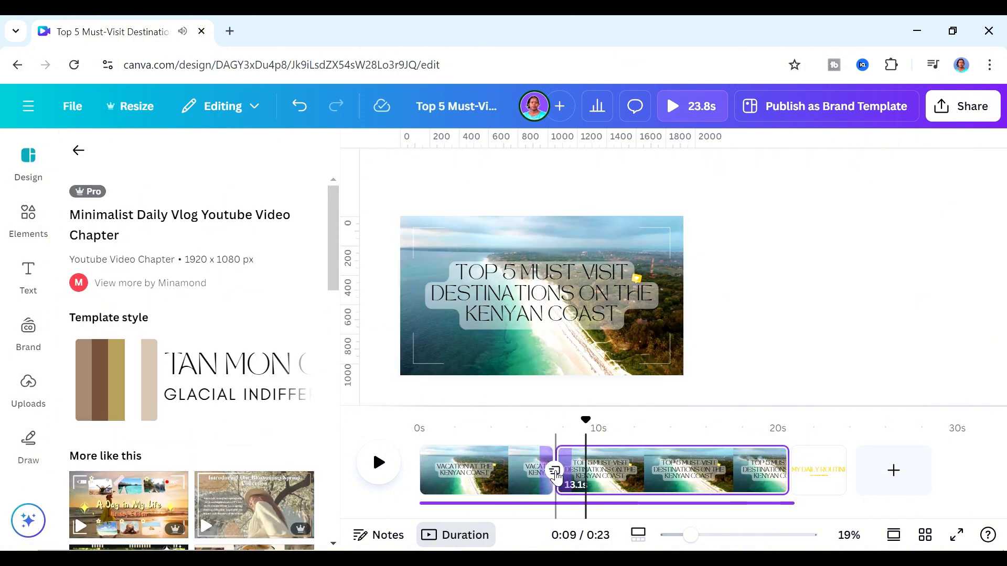
{"action": "left_click", "coordinate": [555, 471]}
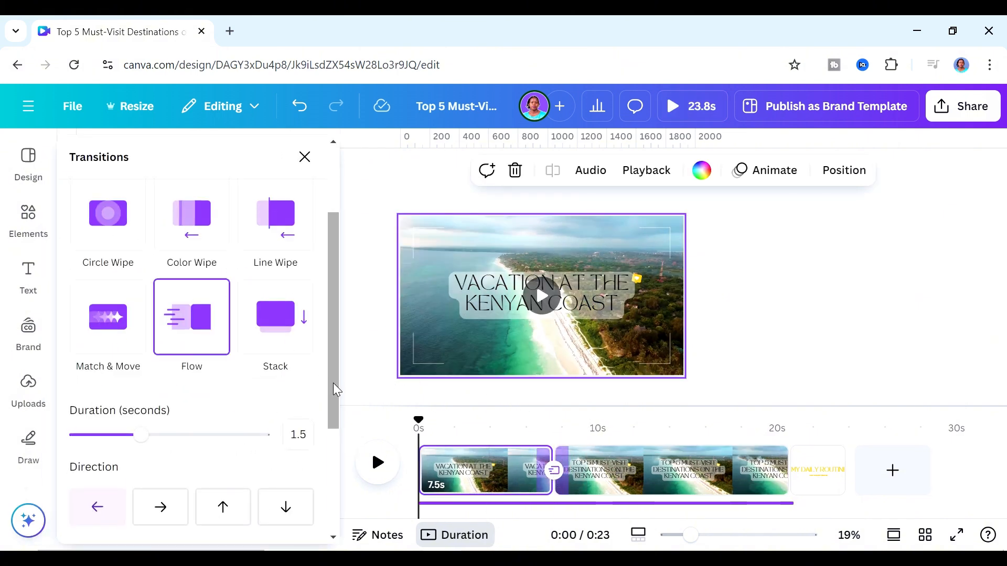
{"action": "left_click_drag", "start_coordinate": [333, 383], "coordinate": [313, 526]}
{"action": "left_click", "coordinate": [234, 517]}
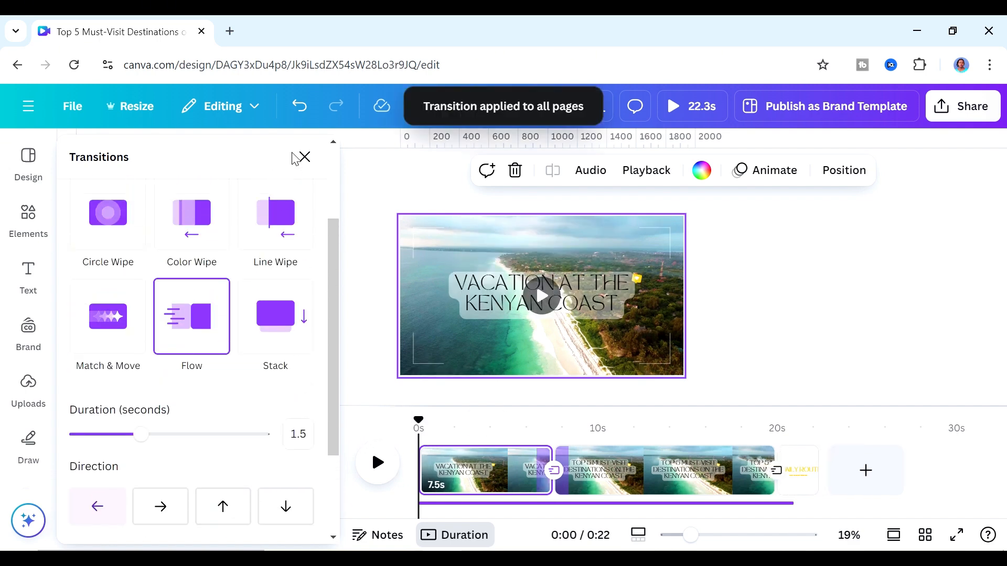
{"action": "left_click", "coordinate": [304, 158]}
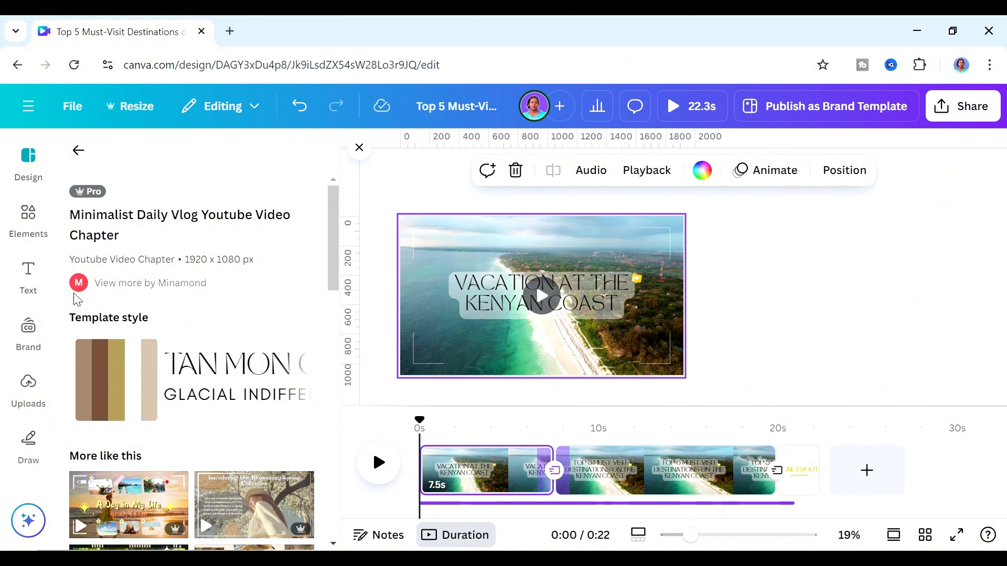
Step: Add the uploaded "Yonder Hill and Dale" track as background music under the voice-over and select it on the timeline
{"action": "left_click", "coordinate": [29, 391]}
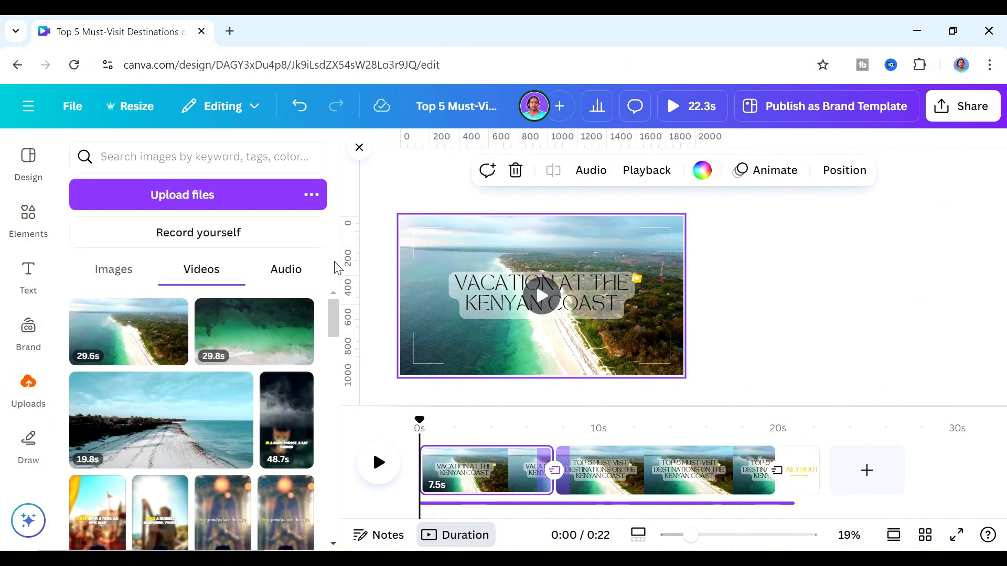
{"action": "left_click", "coordinate": [300, 272]}
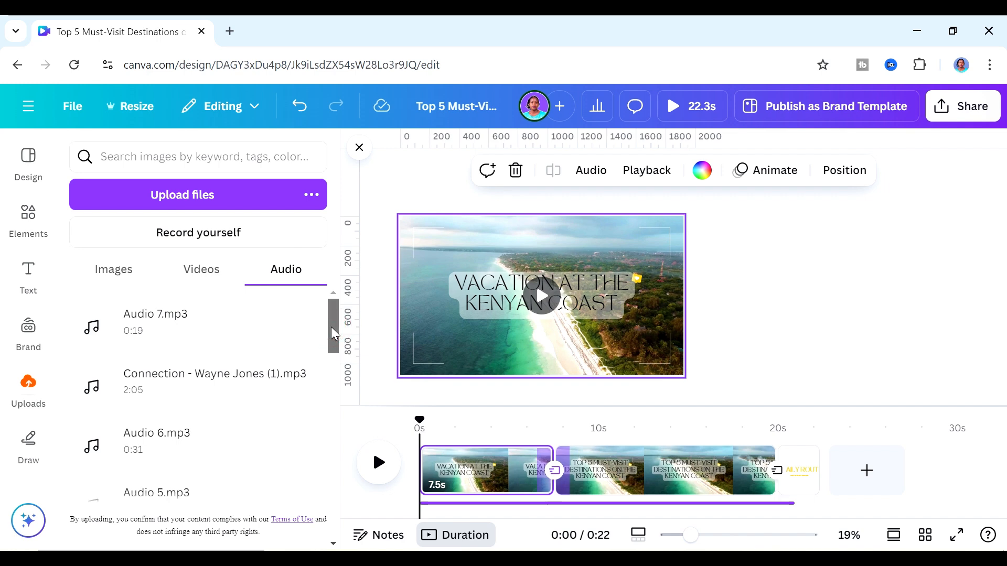
{"action": "left_click_drag", "start_coordinate": [333, 333], "coordinate": [281, 450]}
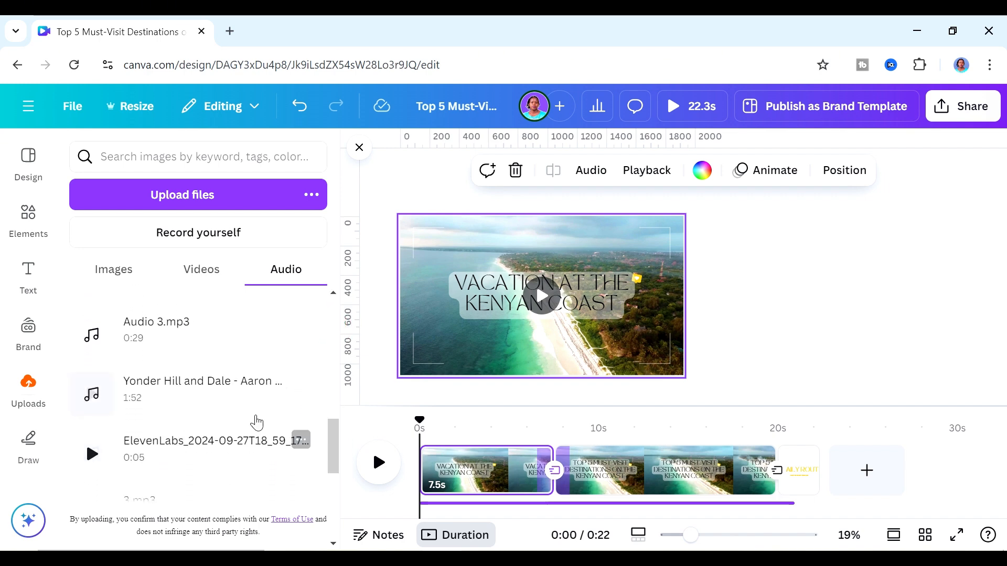
{"action": "left_click", "coordinate": [180, 401]}
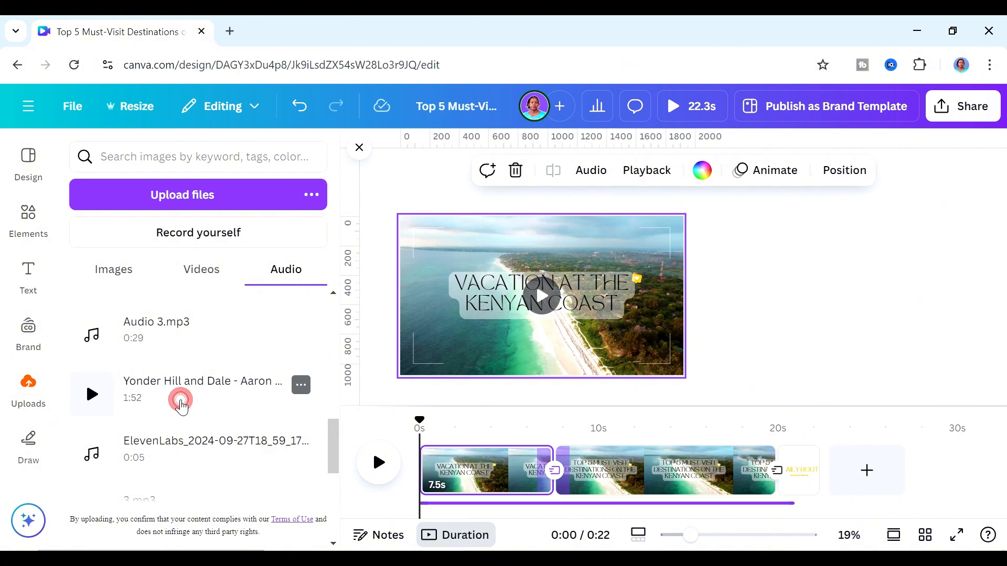
{"action": "left_click", "coordinate": [514, 494]}
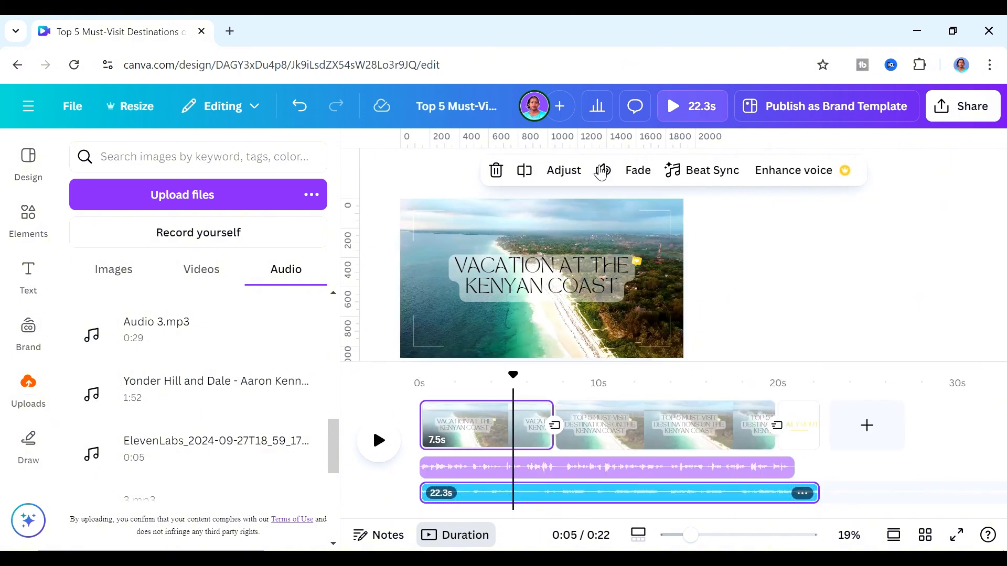
Step: Lower the background music's volume, give it a fade-in of about 0.3 s, and play the video to check the mix
{"action": "left_click", "coordinate": [603, 170]}
{"action": "left_click_drag", "start_coordinate": [560, 260], "coordinate": [508, 265]}
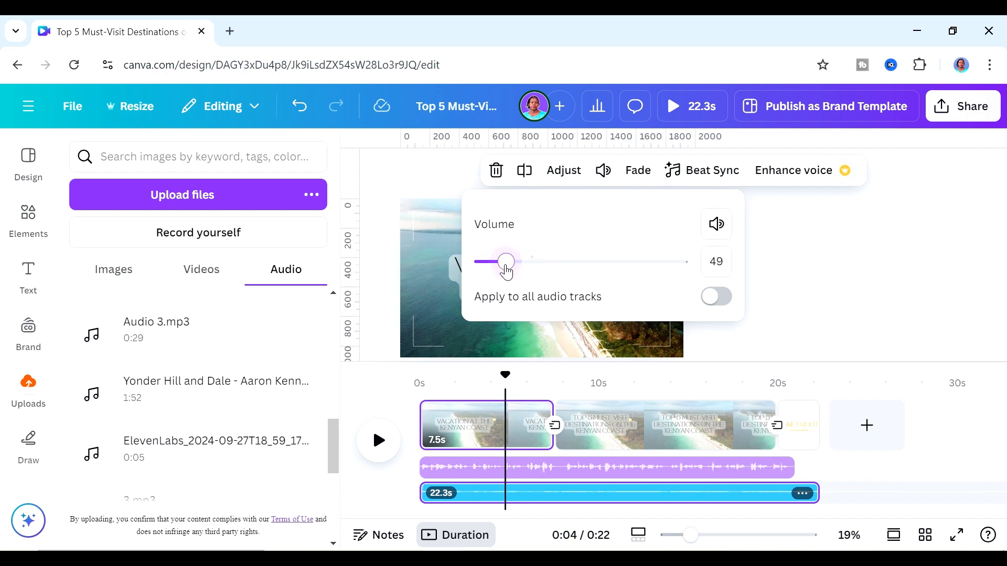
{"action": "left_click_drag", "start_coordinate": [493, 282], "coordinate": [497, 268]}
{"action": "left_click", "coordinate": [631, 172]}
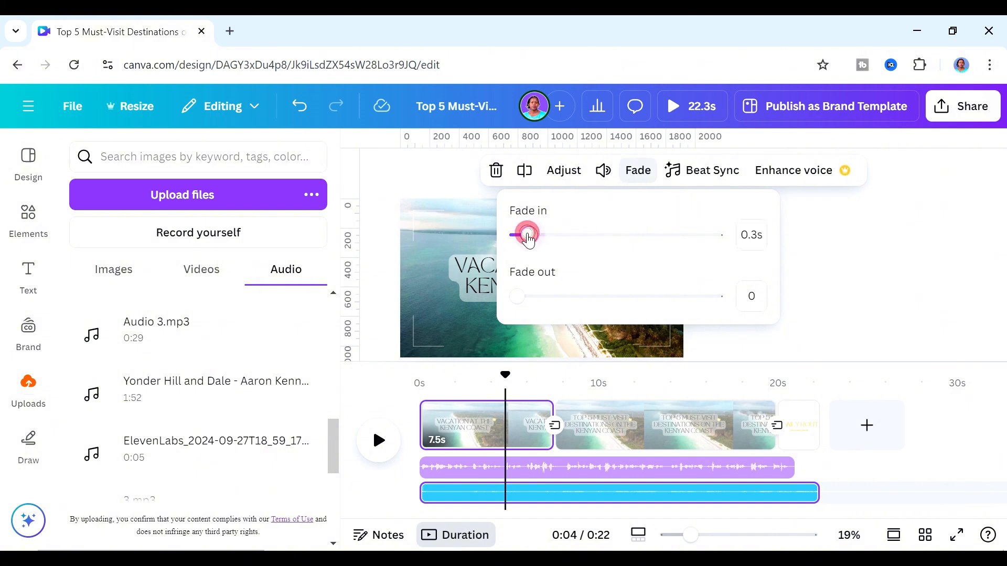
{"action": "left_click", "coordinate": [379, 441]}
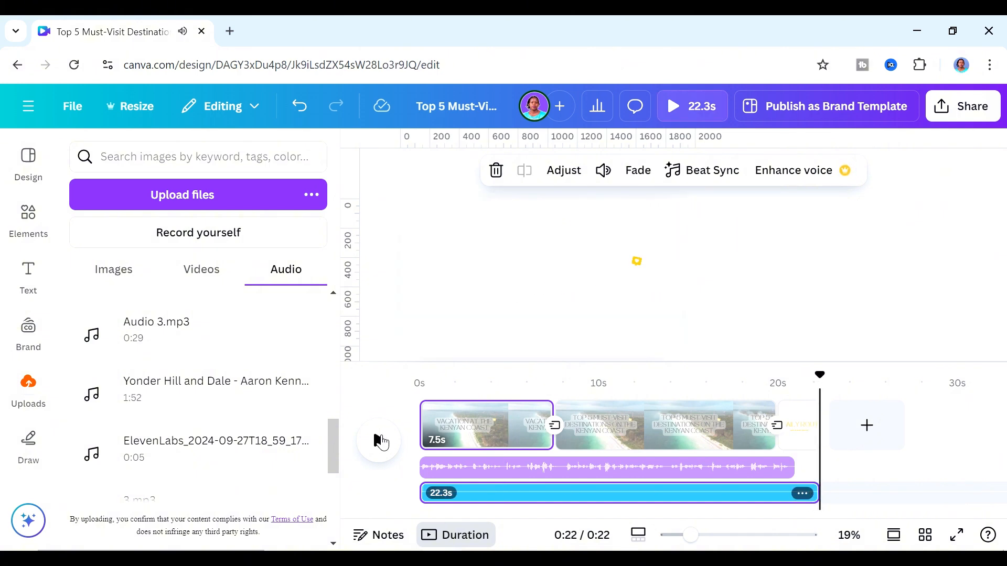
Step: Add a blank page and place it between the second page and the "MY DAILY ROUTINE" page
{"action": "left_click", "coordinate": [800, 439]}
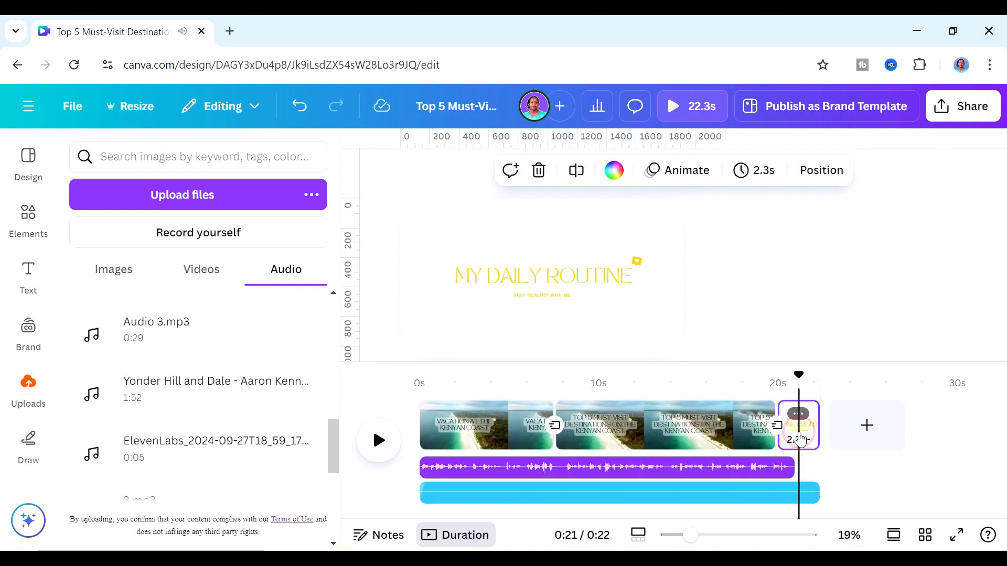
{"action": "left_click", "coordinate": [863, 423]}
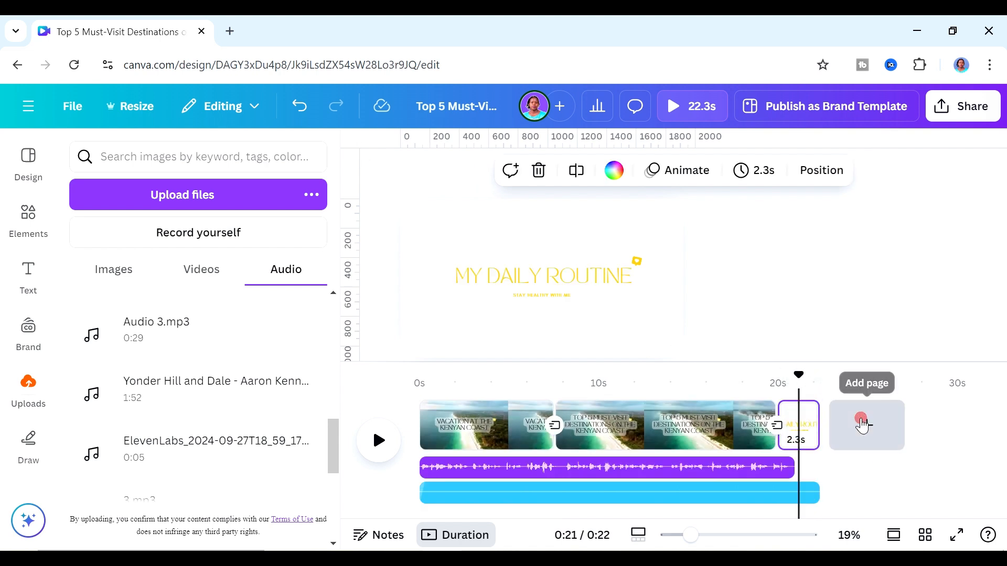
{"action": "left_click_drag", "start_coordinate": [868, 423], "coordinate": [779, 425]}
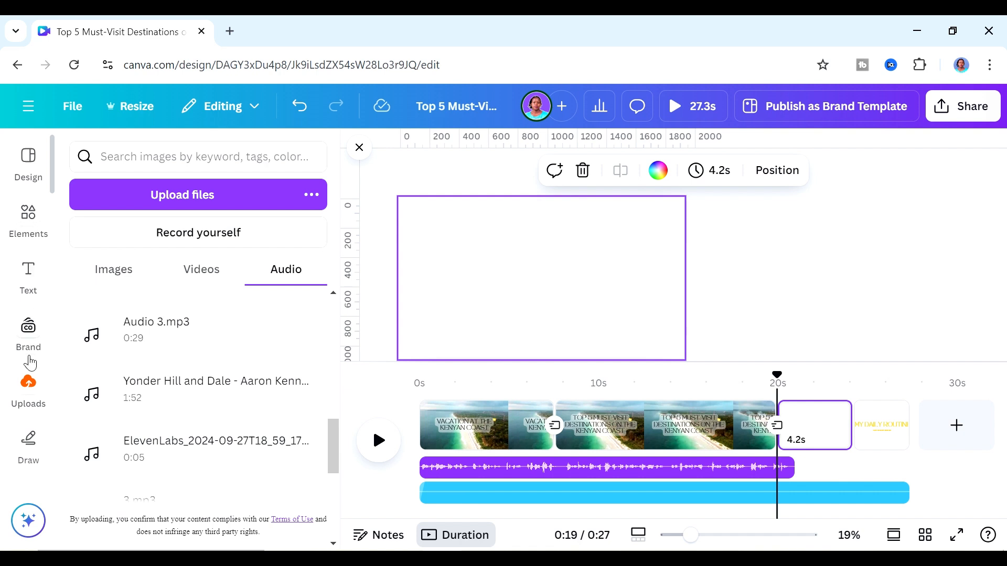
Step: Add the uploaded Audio 2.mp3 to the timeline directly after the end of the first voice-over
{"action": "left_click", "coordinate": [28, 385]}
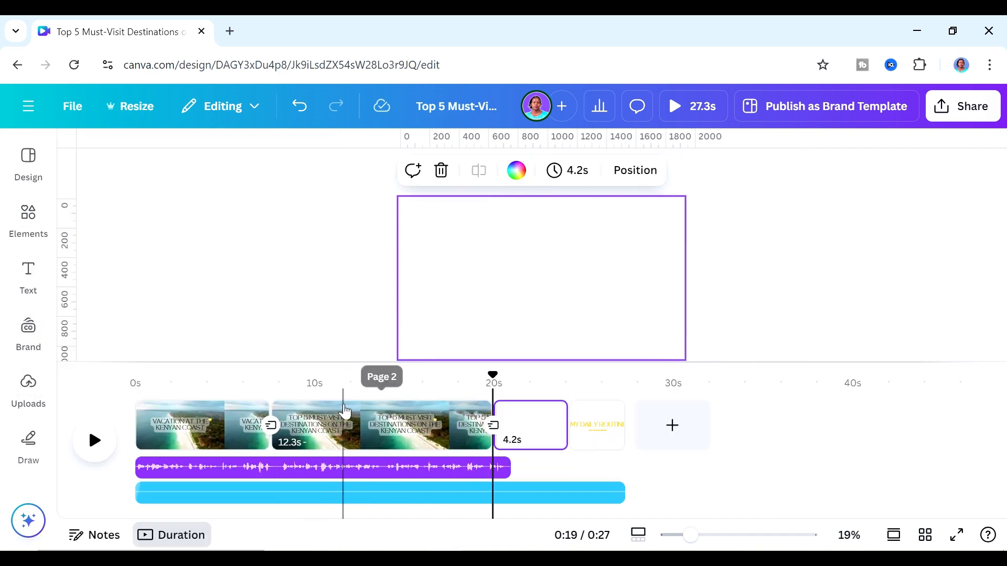
{"action": "left_click", "coordinate": [32, 387]}
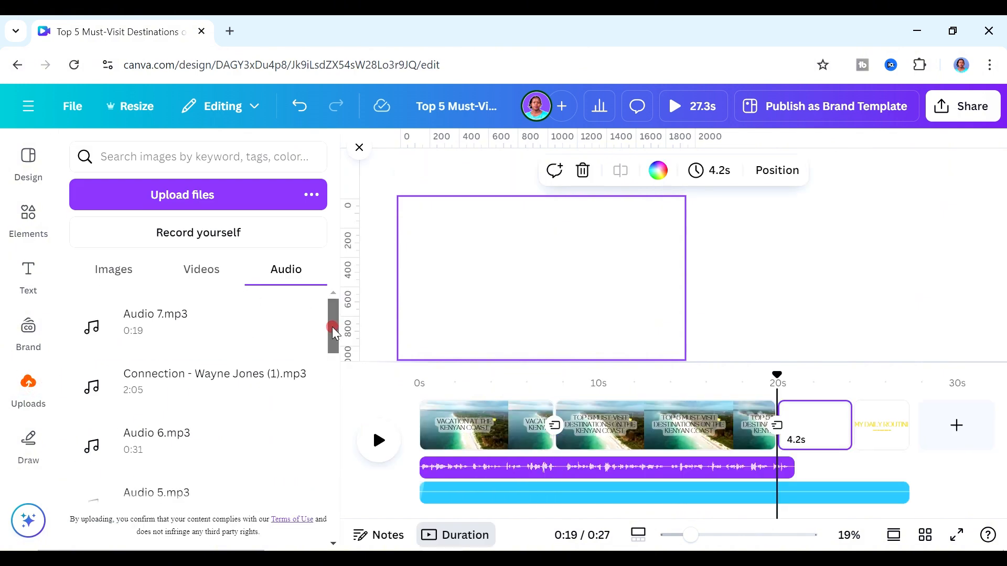
{"action": "left_click_drag", "start_coordinate": [332, 327], "coordinate": [338, 388]}
{"action": "left_click_drag", "start_coordinate": [180, 394], "coordinate": [796, 443]}
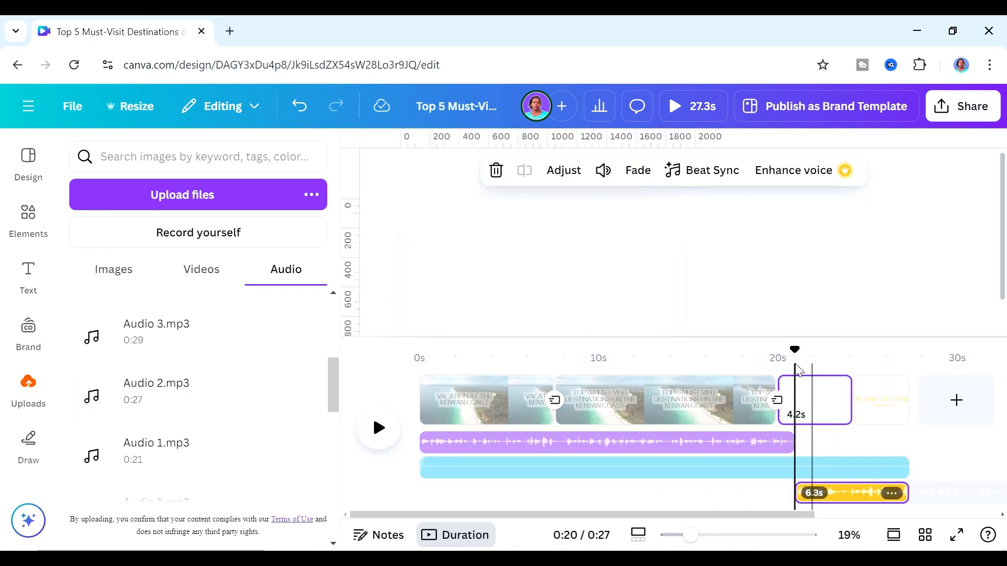
Step: Play the video from about 18 seconds to check how the second voice-over follows the first, and stop the playback
{"action": "left_click", "coordinate": [751, 356]}
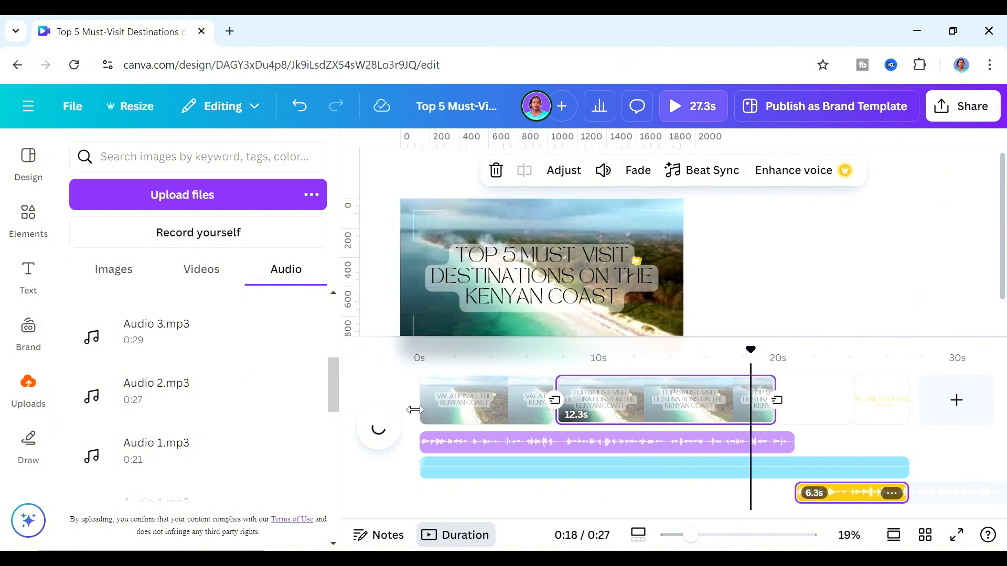
{"action": "left_click", "coordinate": [380, 430]}
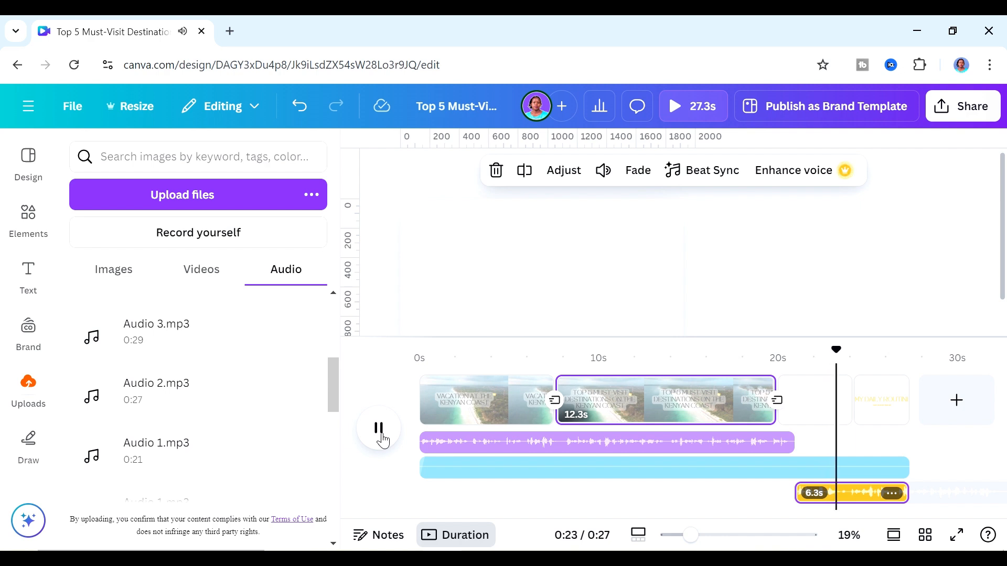
{"action": "left_click", "coordinate": [381, 436]}
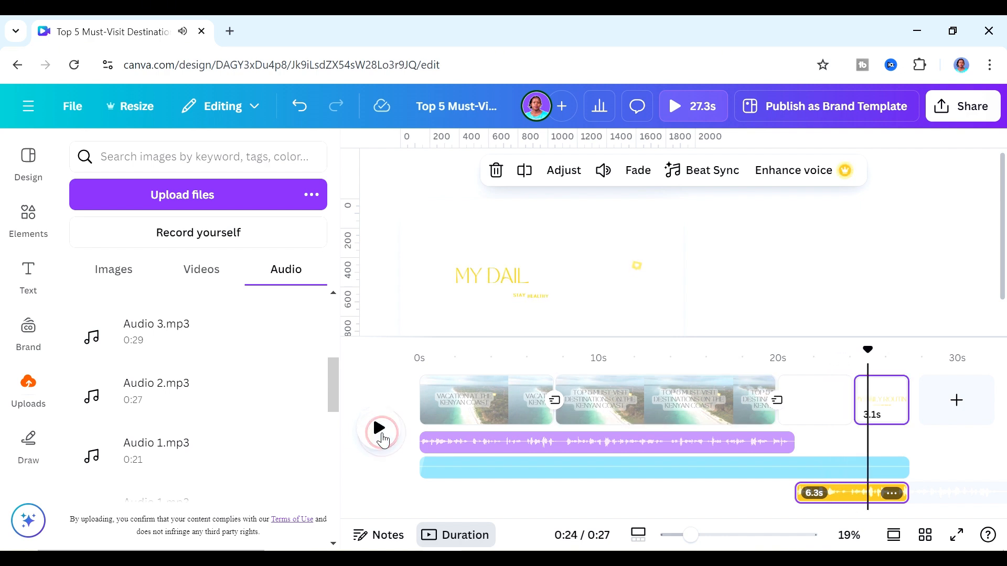
{"action": "left_click", "coordinate": [381, 436]}
{"action": "left_click", "coordinate": [381, 434]}
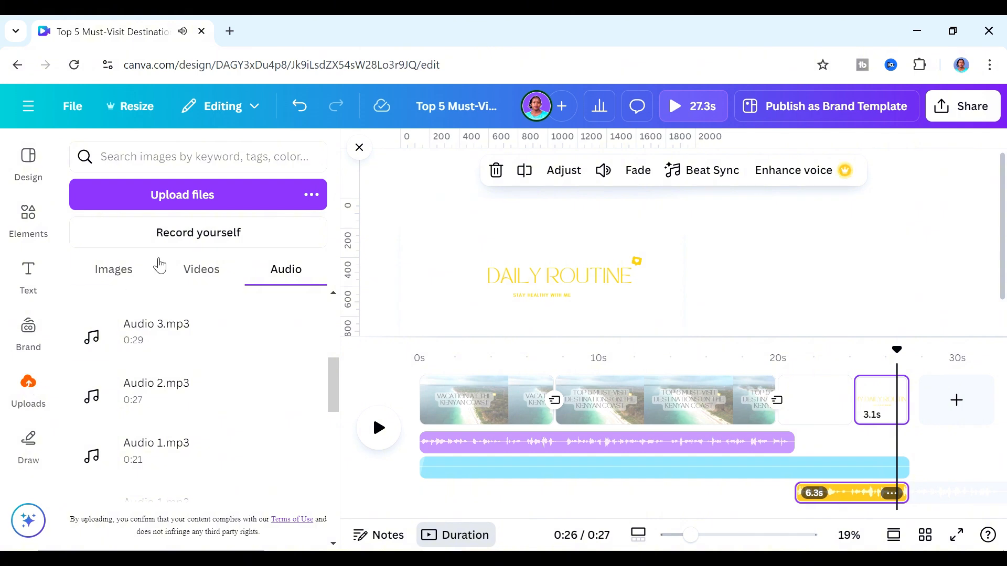
Step: Add the uploaded 19.8-second white-sand beach clip to the "MY DAILY ROUTINE" page and set it as the background
{"action": "left_click", "coordinate": [202, 276]}
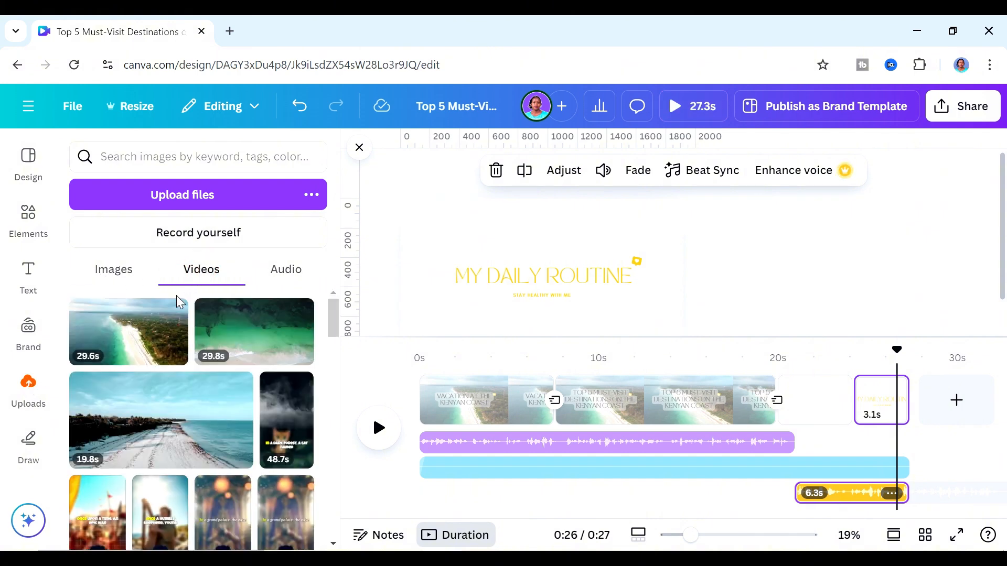
{"action": "left_click", "coordinate": [156, 431]}
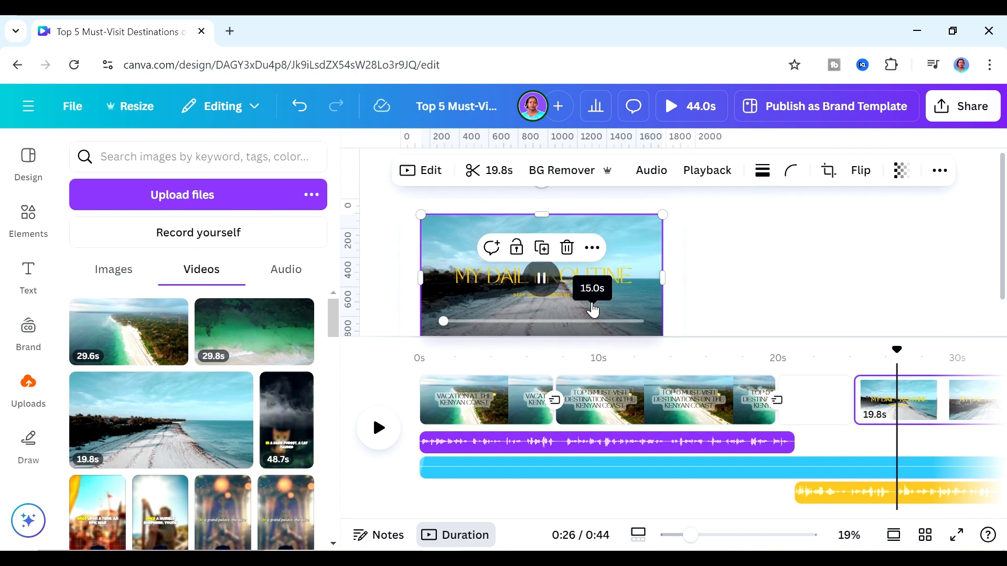
{"action": "right_click", "coordinate": [496, 308]}
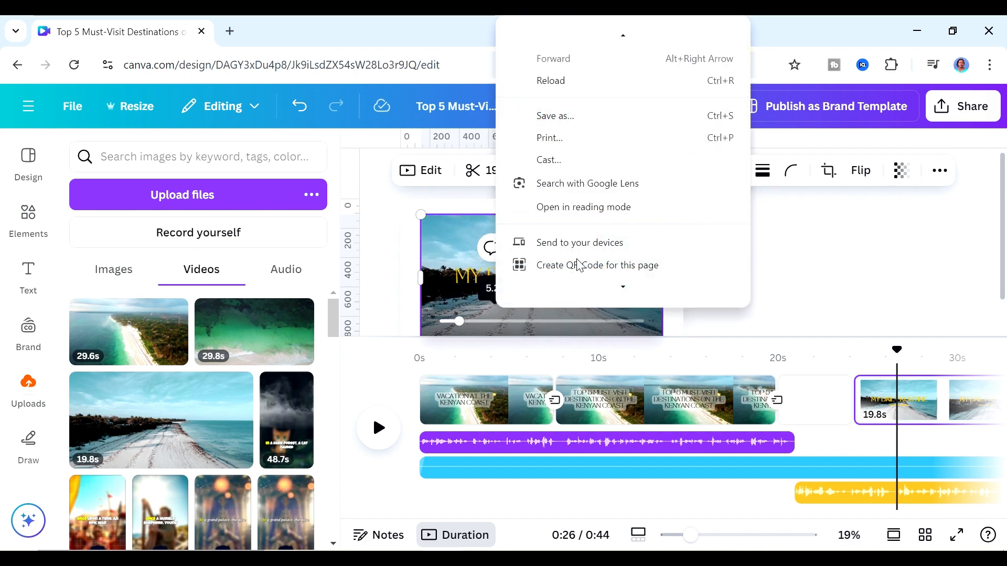
{"action": "left_click", "coordinate": [439, 294]}
{"action": "right_click", "coordinate": [441, 303]}
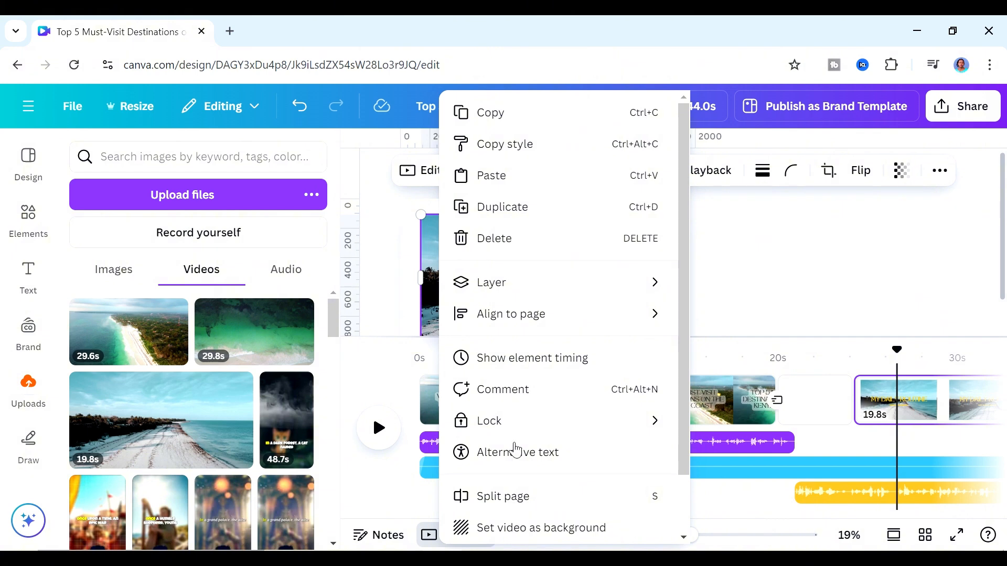
{"action": "left_click", "coordinate": [499, 529]}
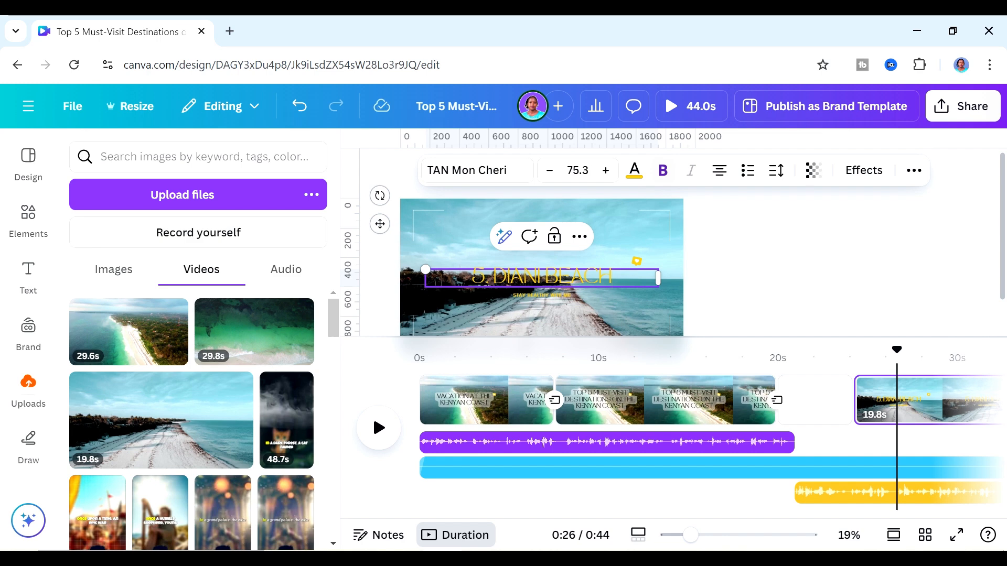
Step: Change the last page's heading to "5. DIANI BEACH" and delete the subtitle beneath it
{"action": "left_click", "coordinate": [566, 297]}
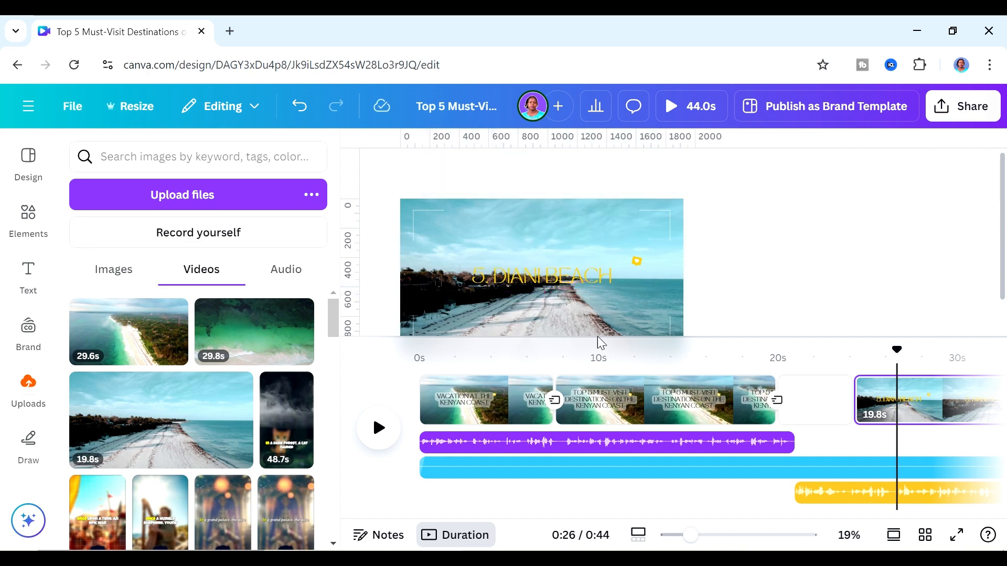
Step: Copy the text style of the second page's heading and apply it to the "5. DIANI BEACH" heading
{"action": "left_click", "coordinate": [729, 401]}
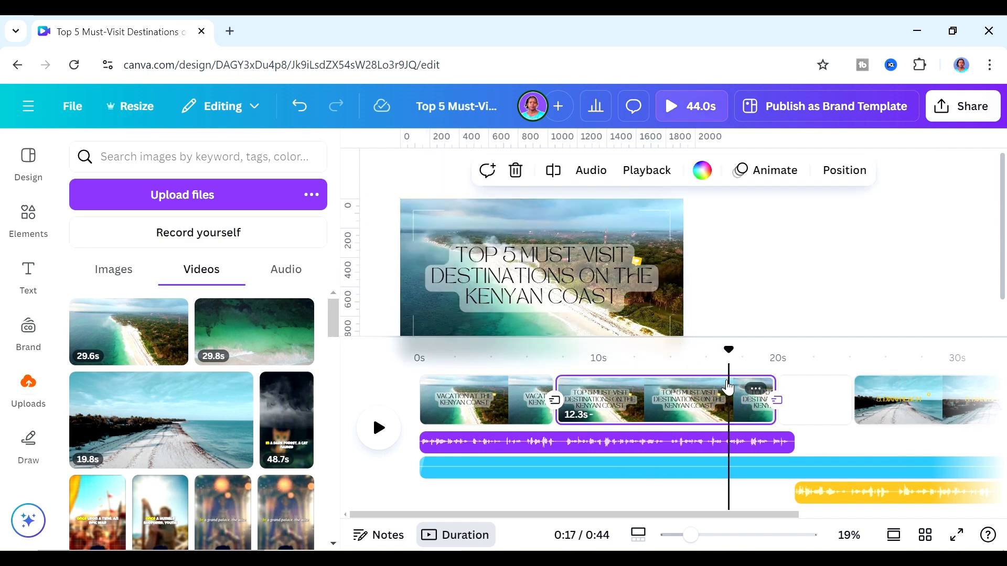
{"action": "left_click", "coordinate": [572, 271]}
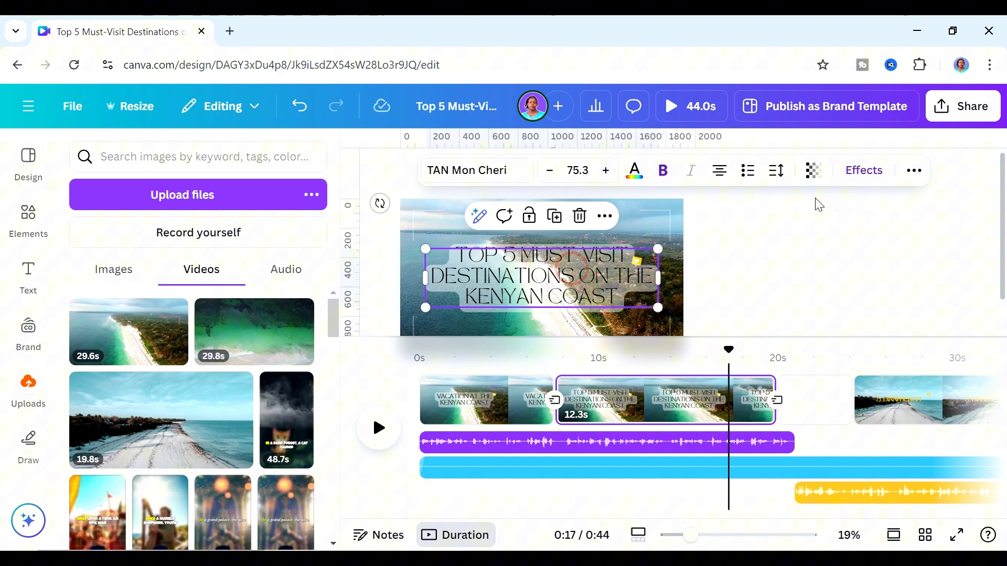
{"action": "left_click", "coordinate": [914, 171]}
{"action": "left_click", "coordinate": [910, 206]}
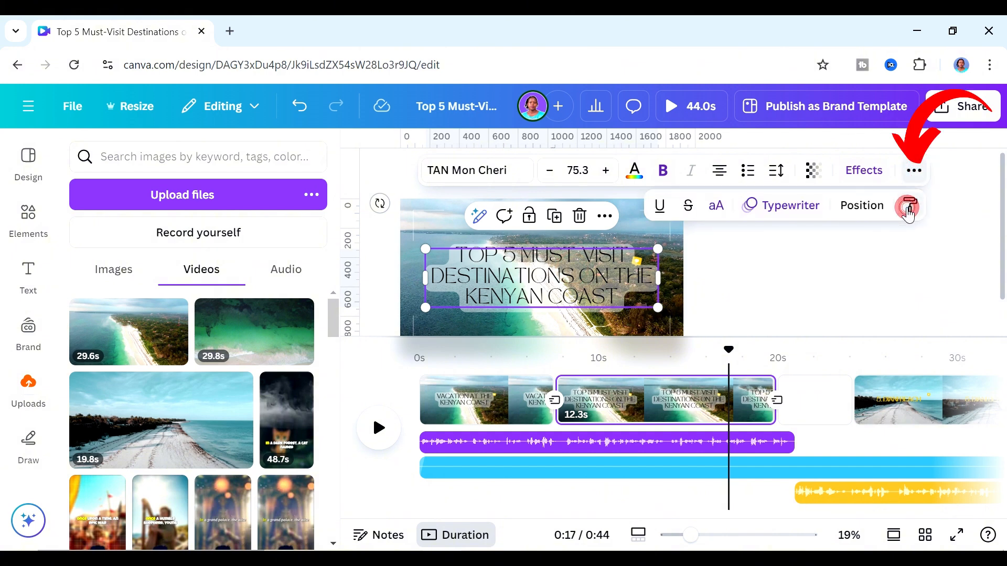
{"action": "left_click", "coordinate": [820, 400]}
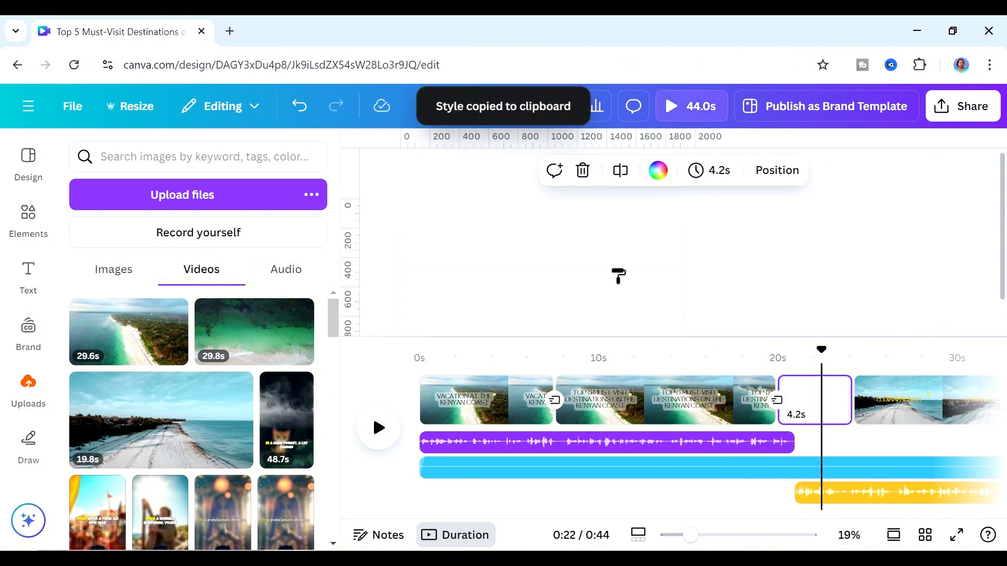
{"action": "left_click", "coordinate": [903, 420]}
{"action": "left_click", "coordinate": [603, 279]}
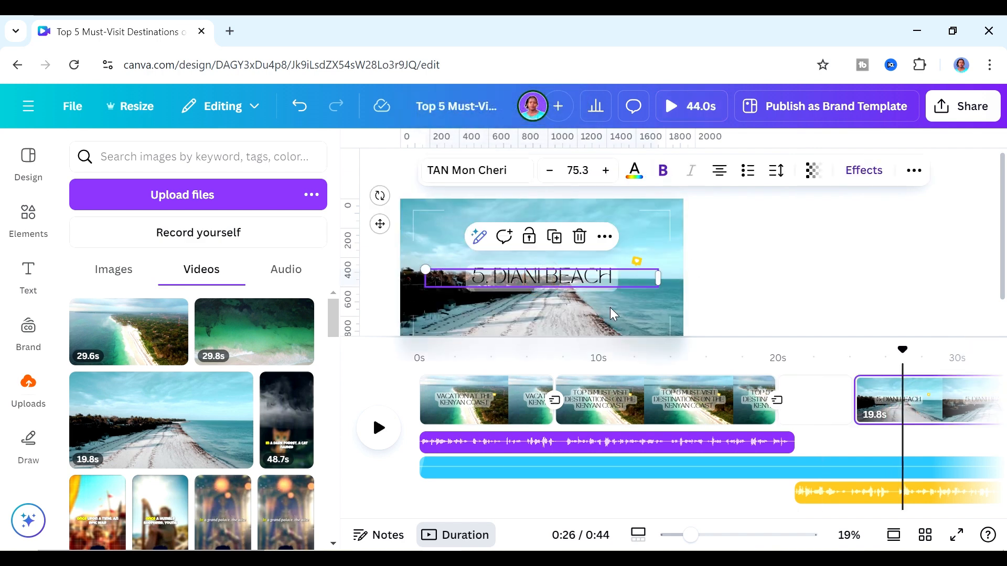
Step: Delete the blank page between the second page and the "5. DIANI BEACH" page
{"action": "right_click", "coordinate": [840, 393]}
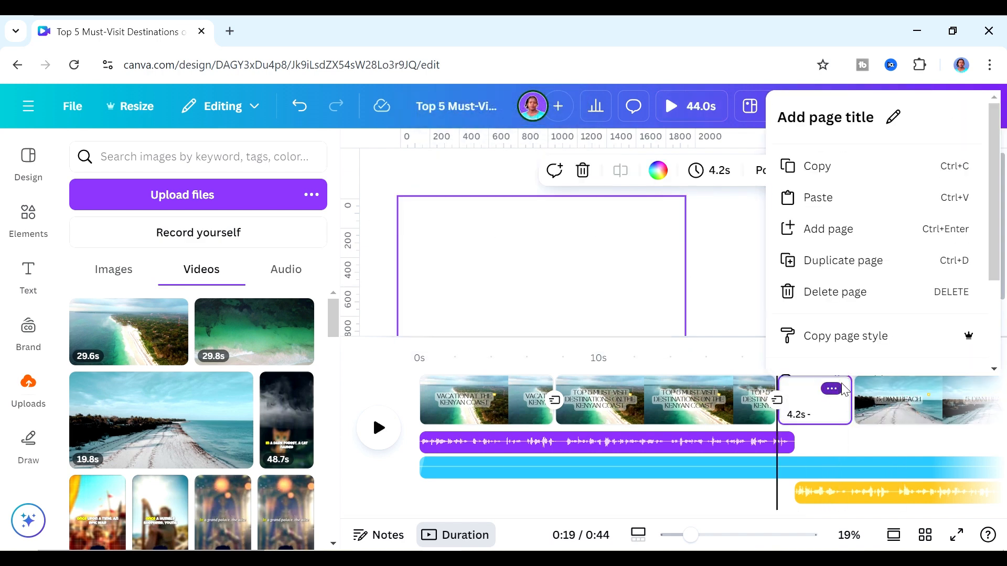
{"action": "left_click", "coordinate": [811, 306]}
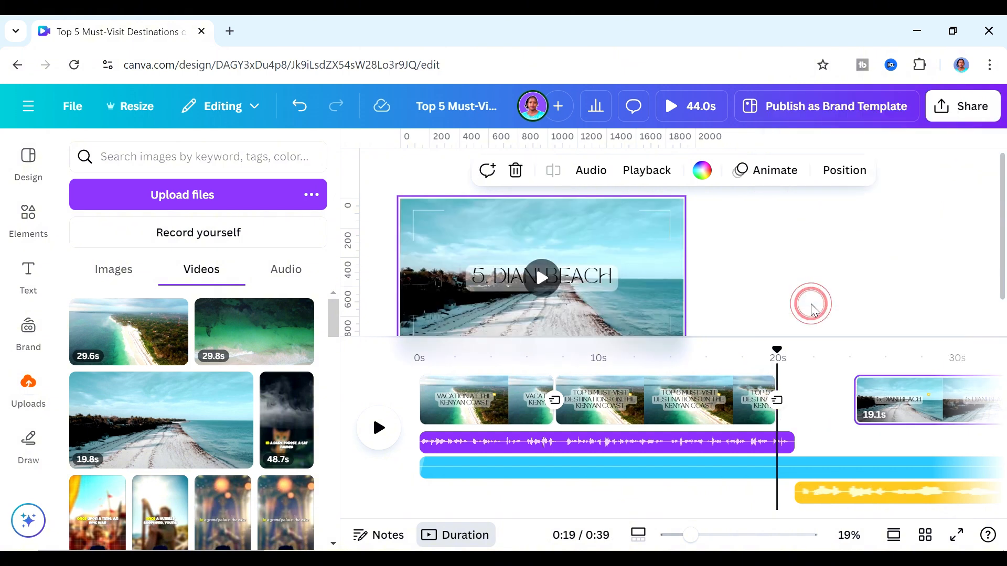
Step: Play back the change into the "5. DIANI BEACH" page and move its heading to the upper-left corner of the page
{"action": "left_click", "coordinate": [728, 370]}
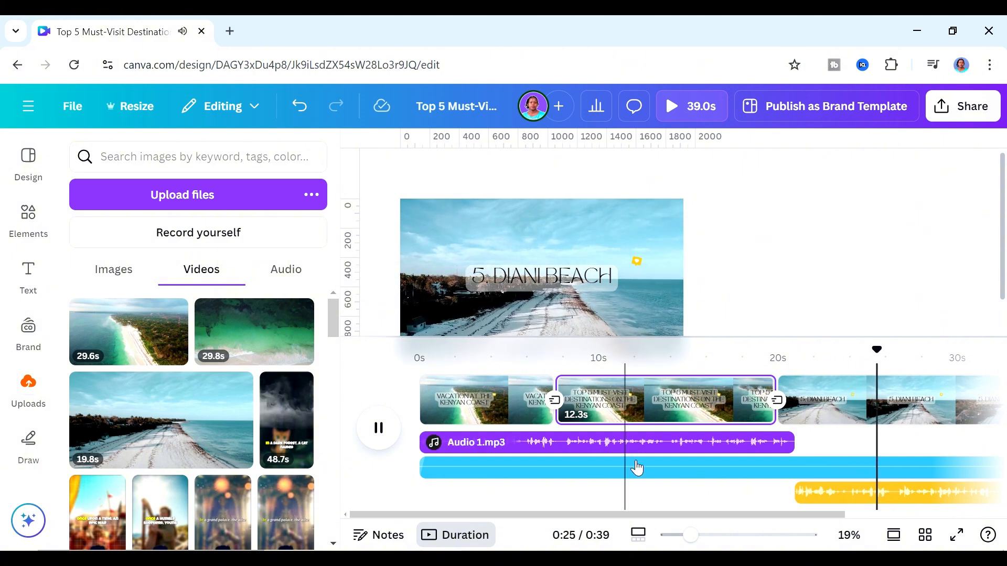
{"action": "left_click", "coordinate": [768, 364]}
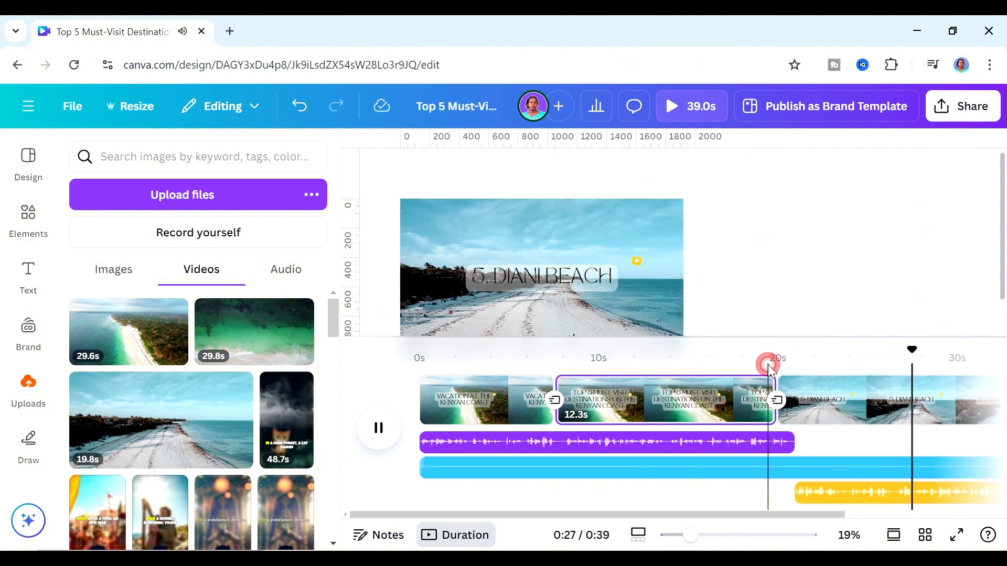
{"action": "left_click", "coordinate": [380, 434]}
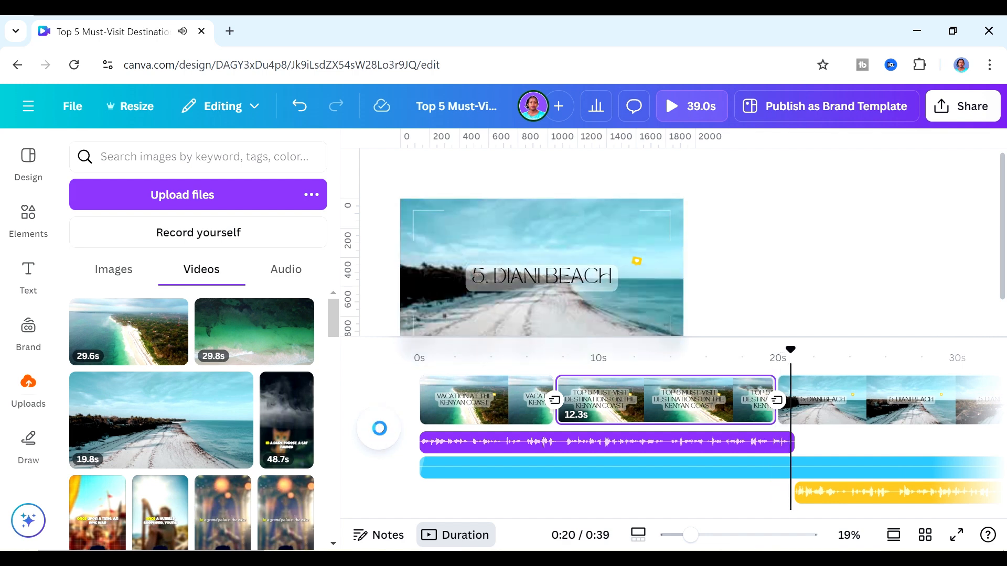
{"action": "left_click", "coordinate": [380, 434]}
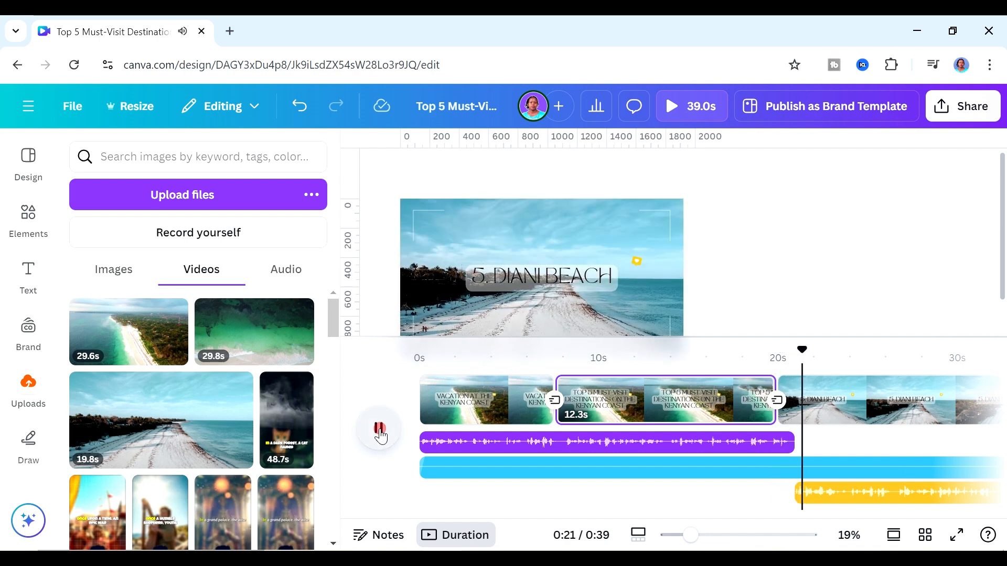
{"action": "left_click", "coordinate": [519, 283]}
{"action": "left_click_drag", "start_coordinate": [524, 279], "coordinate": [461, 215]}
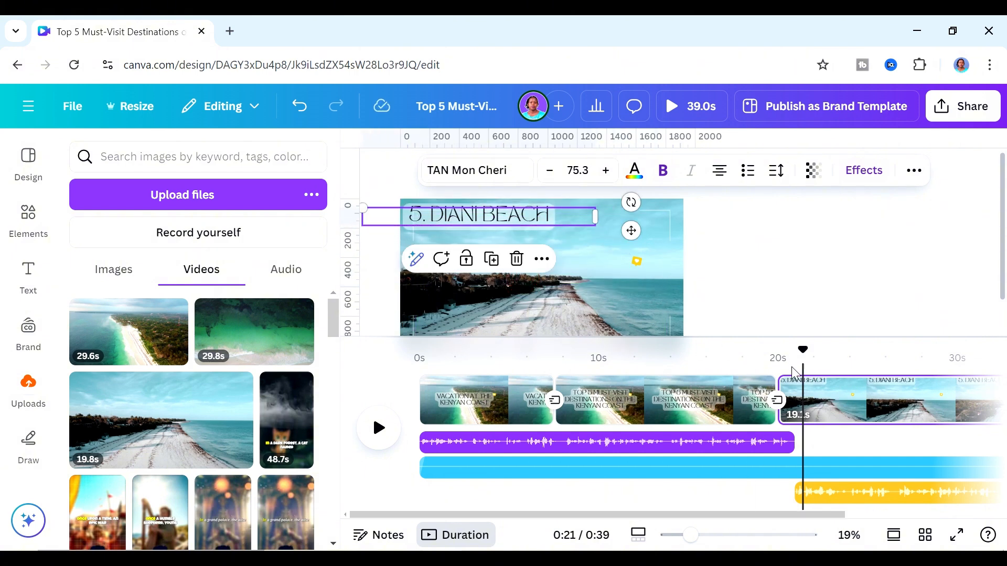
Step: Play the Diani Beach voice-over section and split the white-sand beach clip page at about 0:32
{"action": "left_click", "coordinate": [732, 365]}
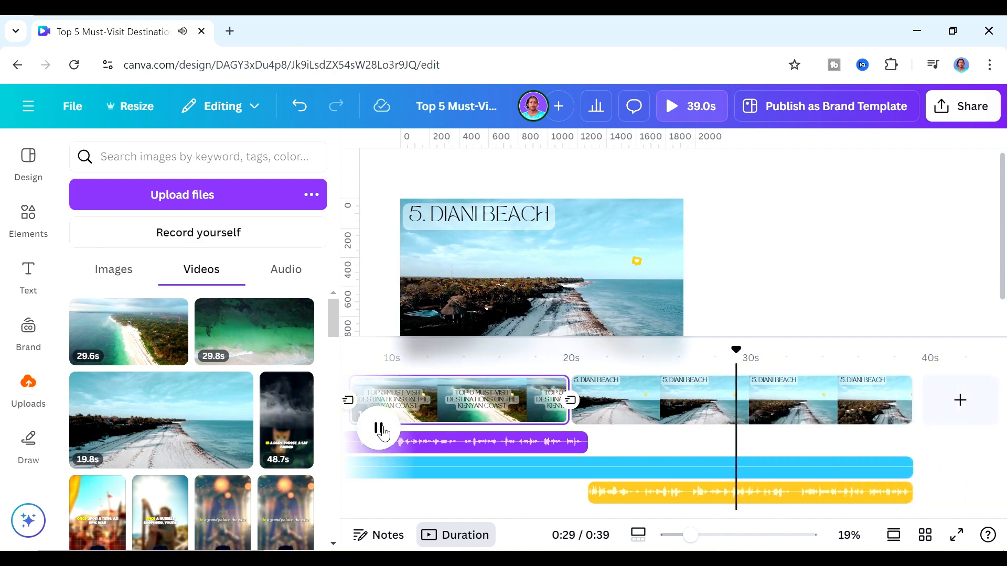
{"action": "left_click", "coordinate": [379, 429]}
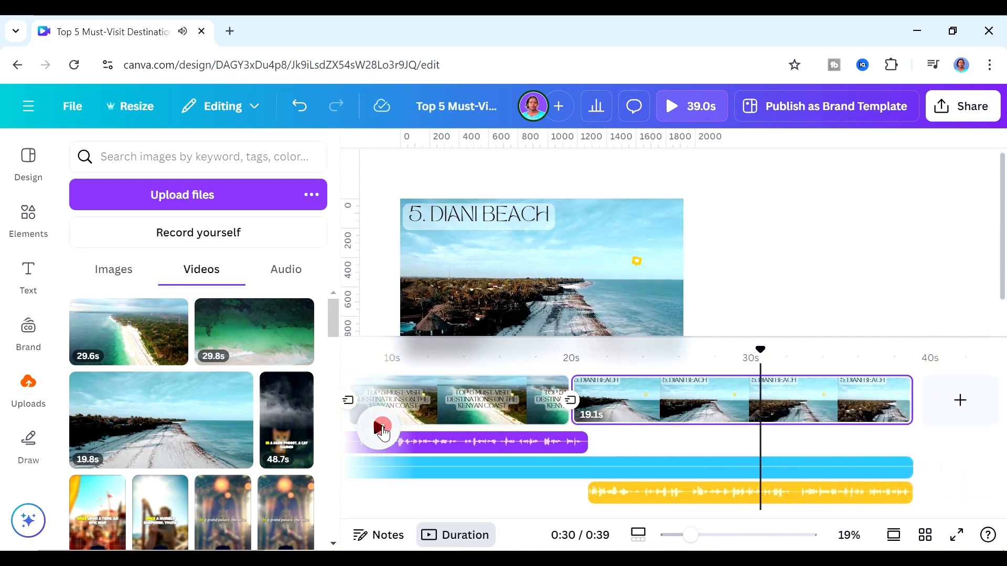
{"action": "left_click", "coordinate": [383, 429]}
{"action": "left_click", "coordinate": [383, 429]}
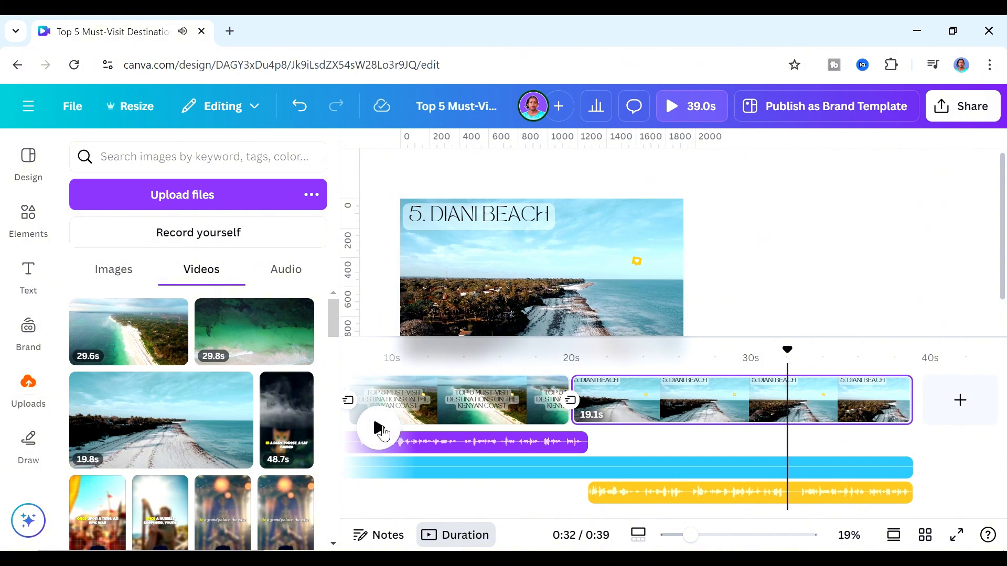
{"action": "right_click", "coordinate": [798, 406]}
{"action": "left_click", "coordinate": [803, 487]}
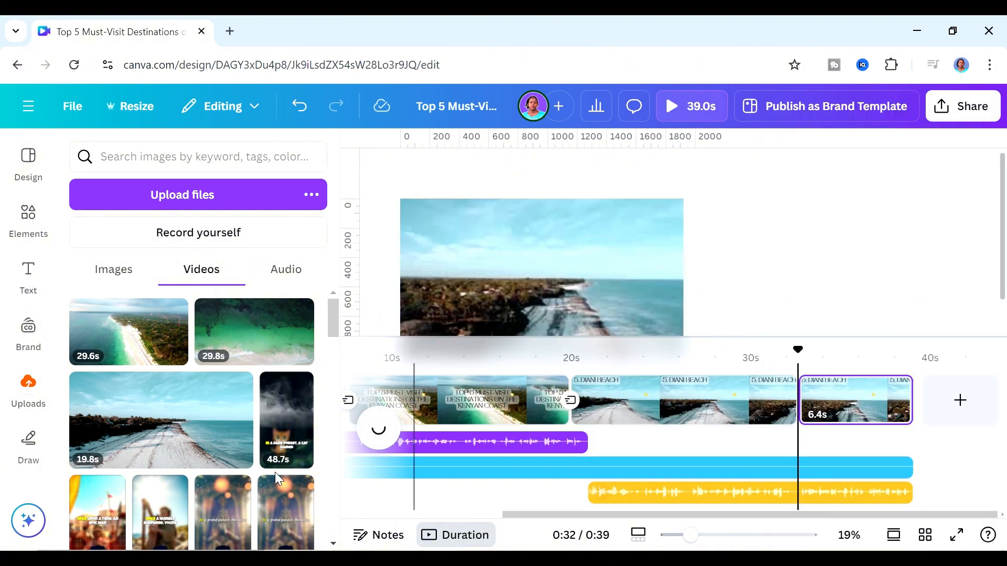
Step: Add the uploaded kitesurfing beach photo to the split-off last page and set it as the background
{"action": "left_click", "coordinate": [122, 270]}
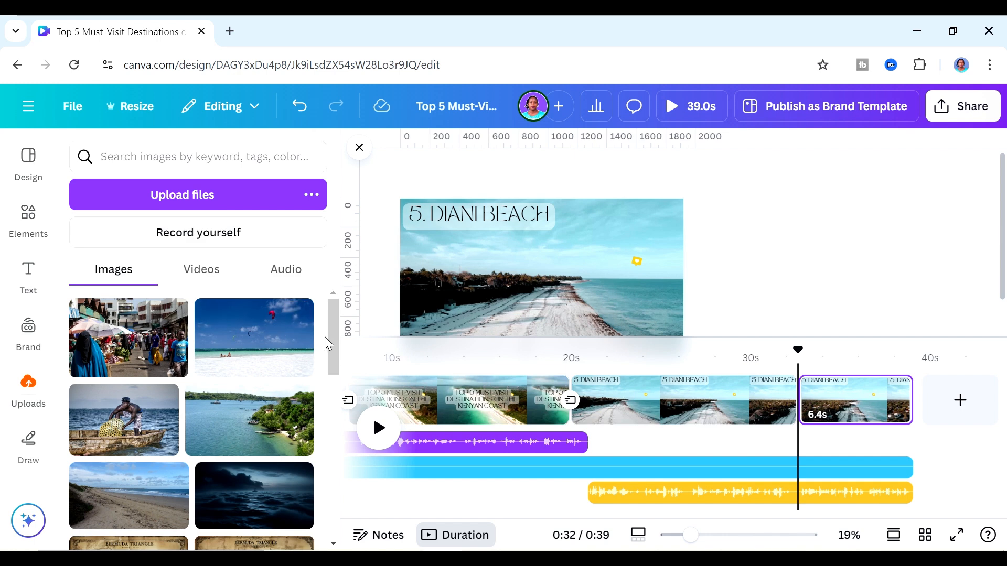
{"action": "left_click_drag", "start_coordinate": [246, 343], "coordinate": [546, 291]}
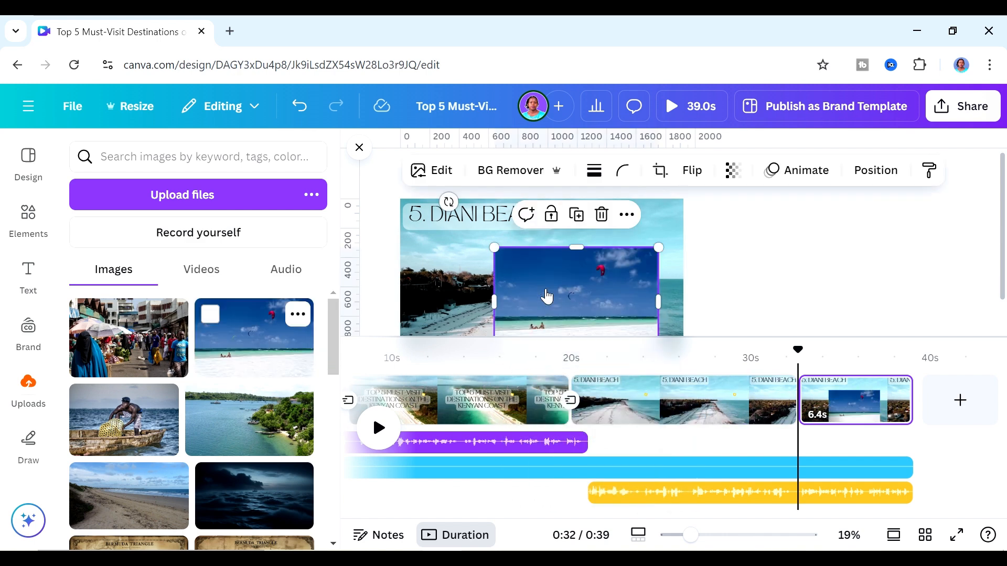
{"action": "right_click", "coordinate": [562, 295]}
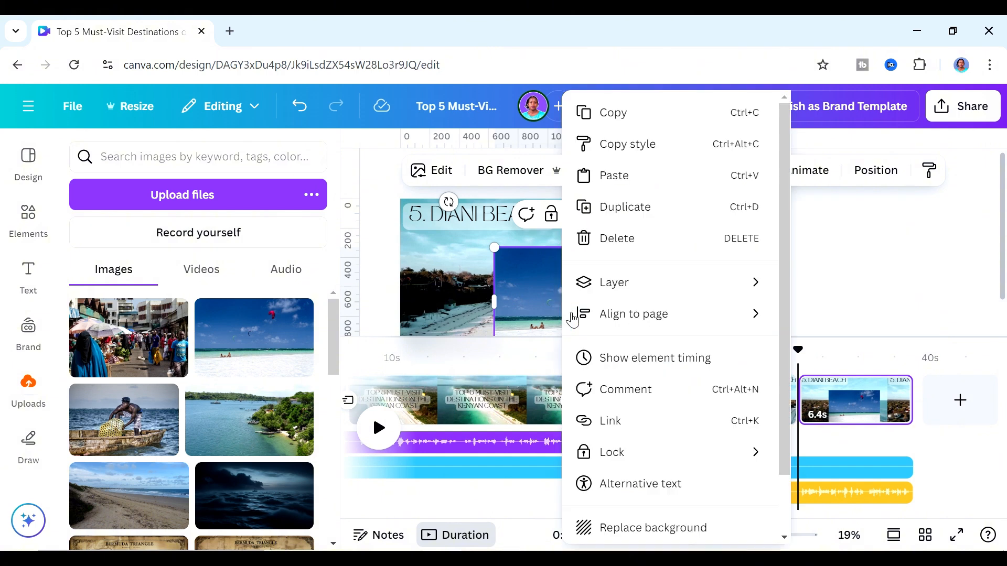
{"action": "left_click", "coordinate": [617, 529]}
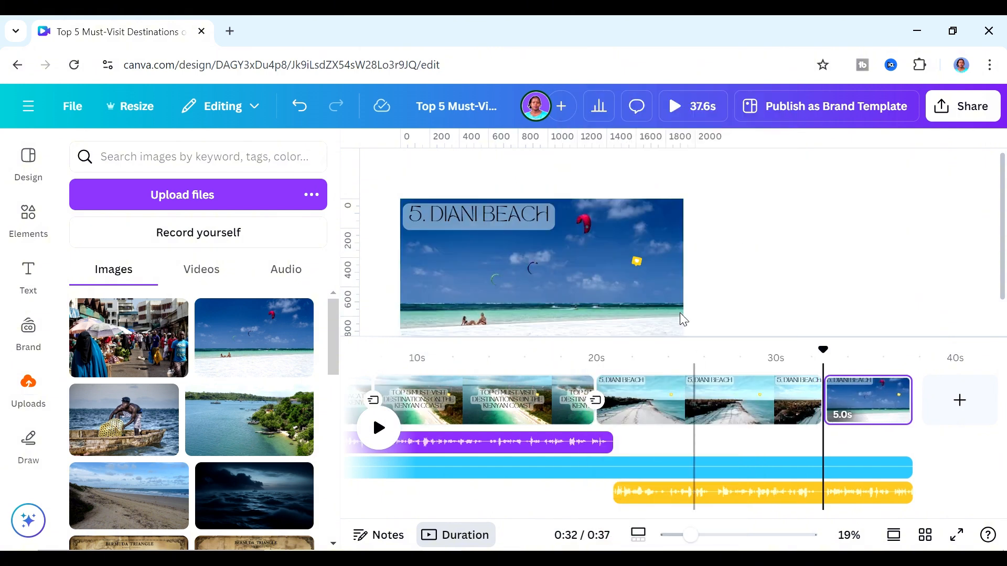
Step: Apply the Breathe page animation to the kitesurfing photo page
{"action": "left_click", "coordinate": [584, 297]}
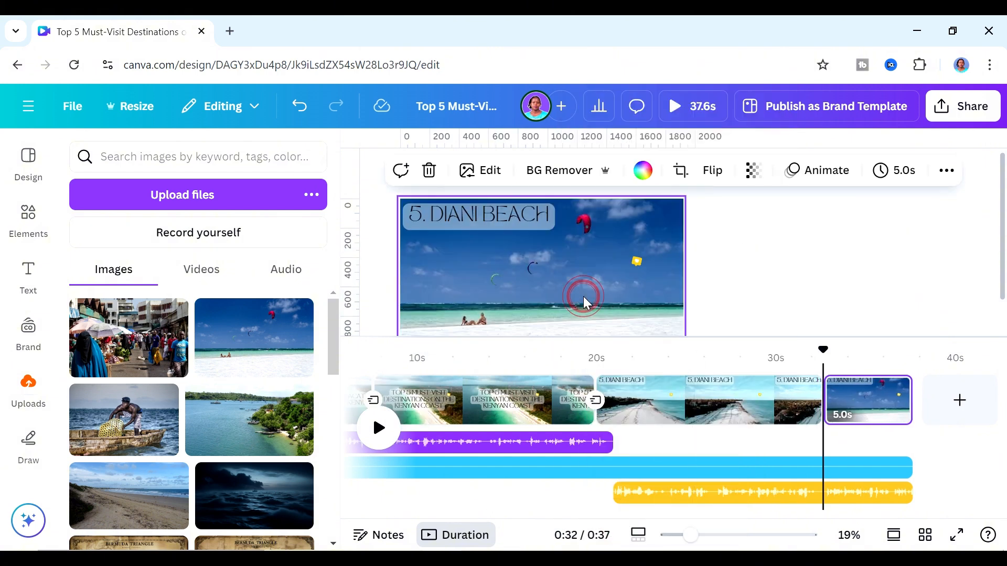
{"action": "left_click", "coordinate": [794, 173]}
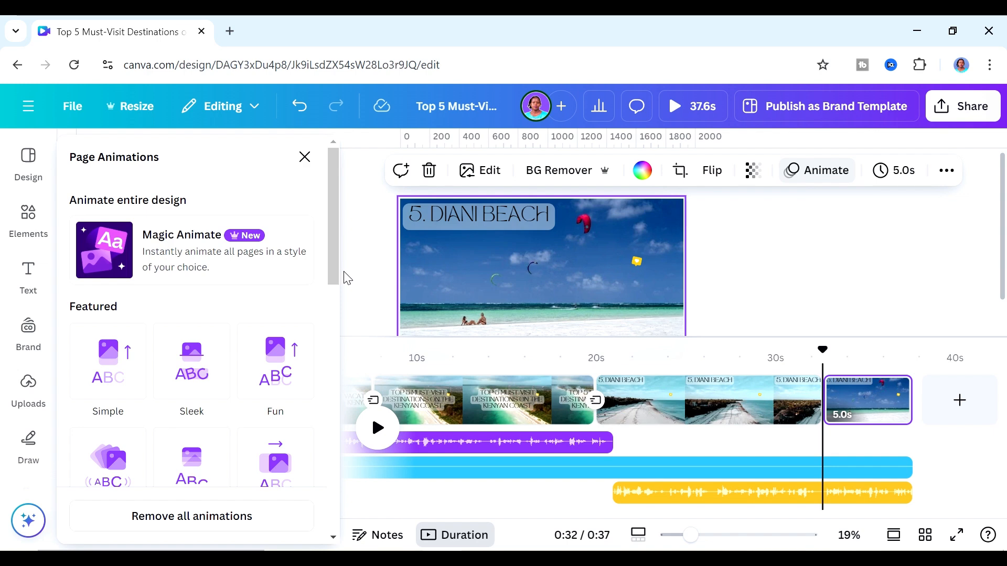
{"action": "left_click_drag", "start_coordinate": [335, 266], "coordinate": [288, 410]}
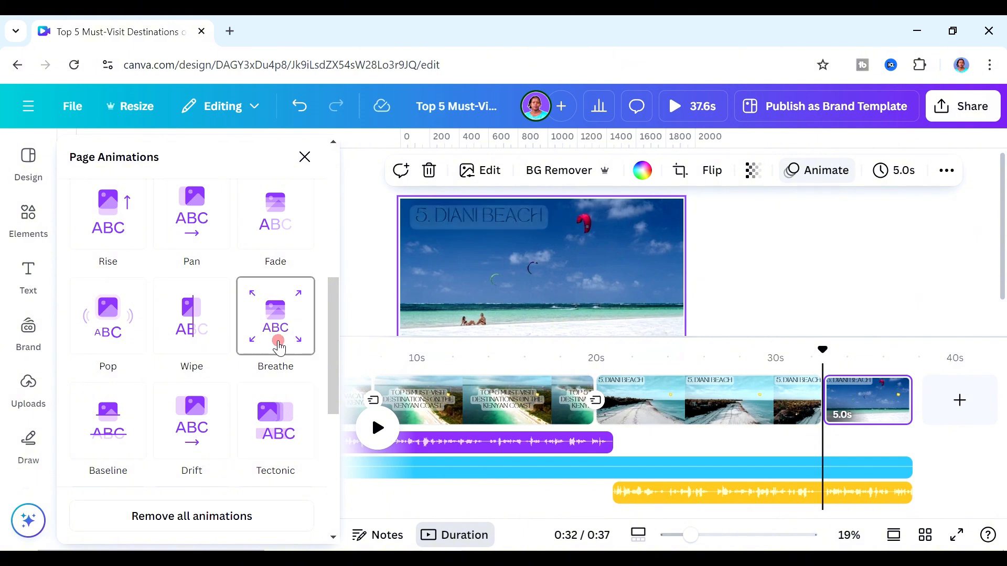
{"action": "left_click", "coordinate": [275, 330]}
Step: Preview the change from the beach clip to the kitesurfing photo and add a transition between the two pages
{"action": "left_click", "coordinate": [687, 401]}
{"action": "left_click", "coordinate": [377, 428]}
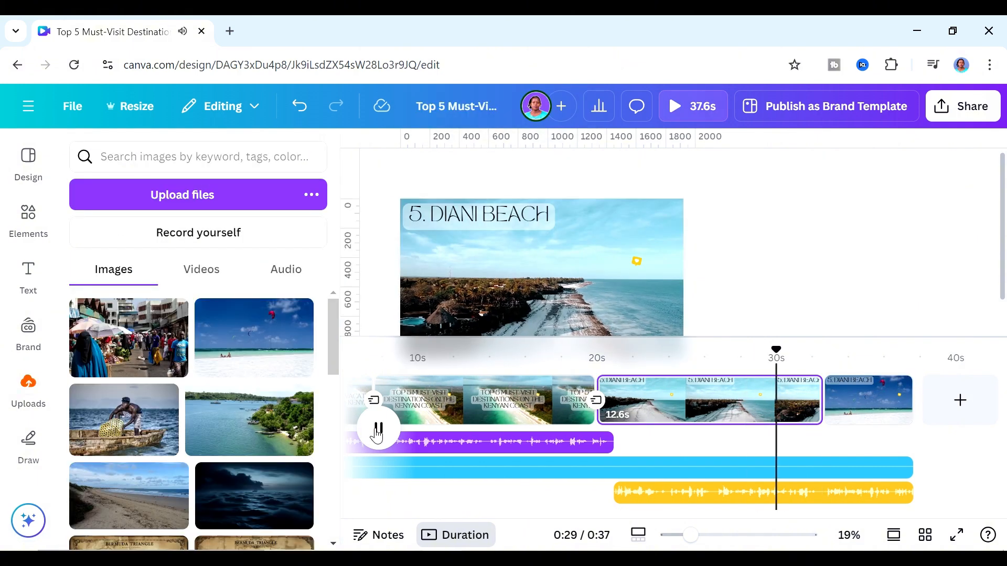
{"action": "left_click", "coordinate": [378, 430]}
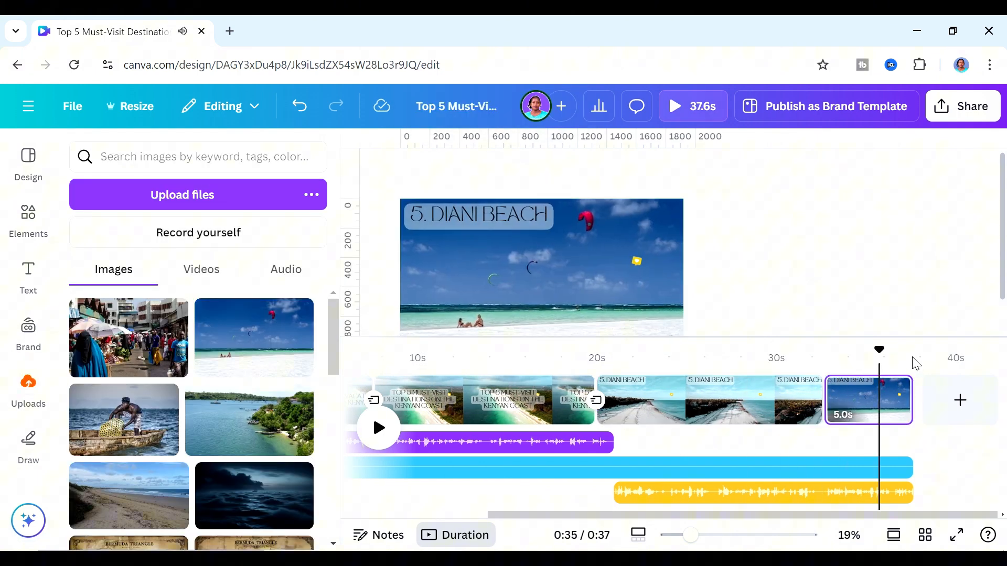
{"action": "left_click", "coordinate": [823, 401]}
{"action": "left_click", "coordinate": [180, 443]}
Step: Lengthen the kitesurfing page to 15.6 s so that it ends together with the Diani Beach voice-over
{"action": "left_click", "coordinate": [906, 402]}
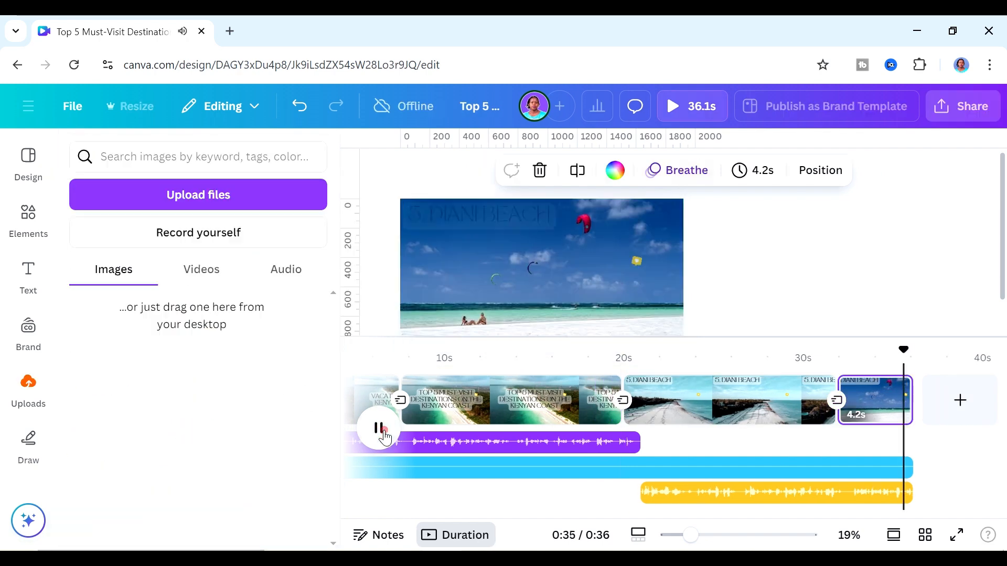
{"action": "left_click_drag", "start_coordinate": [929, 402], "coordinate": [873, 444]}
{"action": "left_click", "coordinate": [830, 442]}
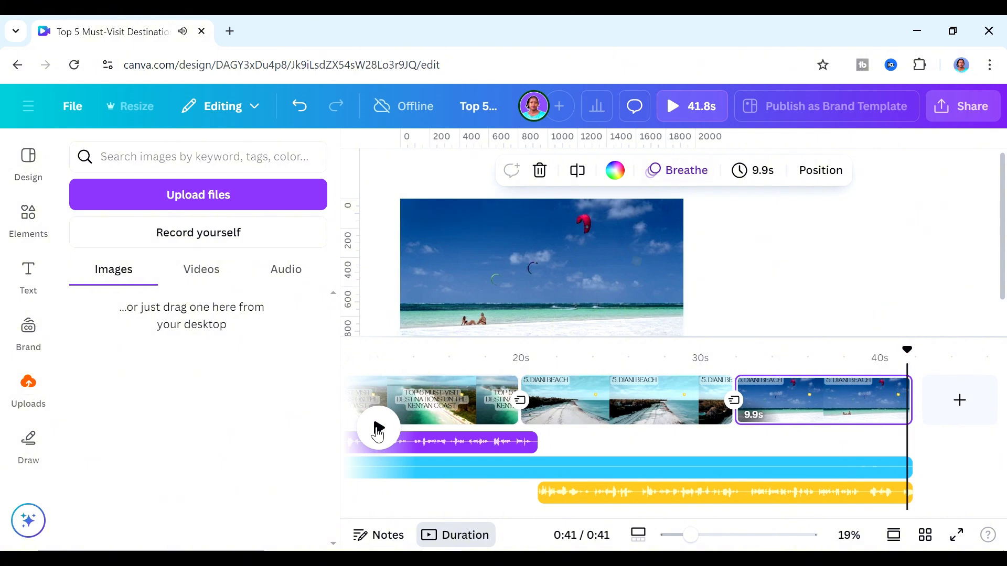
{"action": "mouse_move", "coordinate": [912, 403]}
{"action": "left_mouse_down"}
{"action": "mouse_move", "coordinate": [928, 402]}
{"action": "mouse_move", "coordinate": [918, 402]}
{"action": "left_mouse_up"}
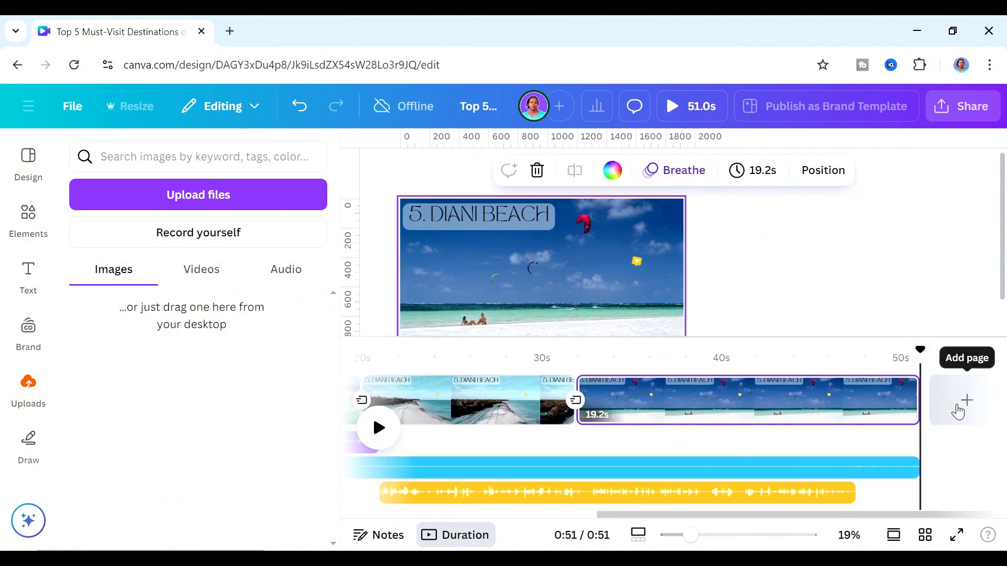
{"action": "left_click", "coordinate": [802, 409]}
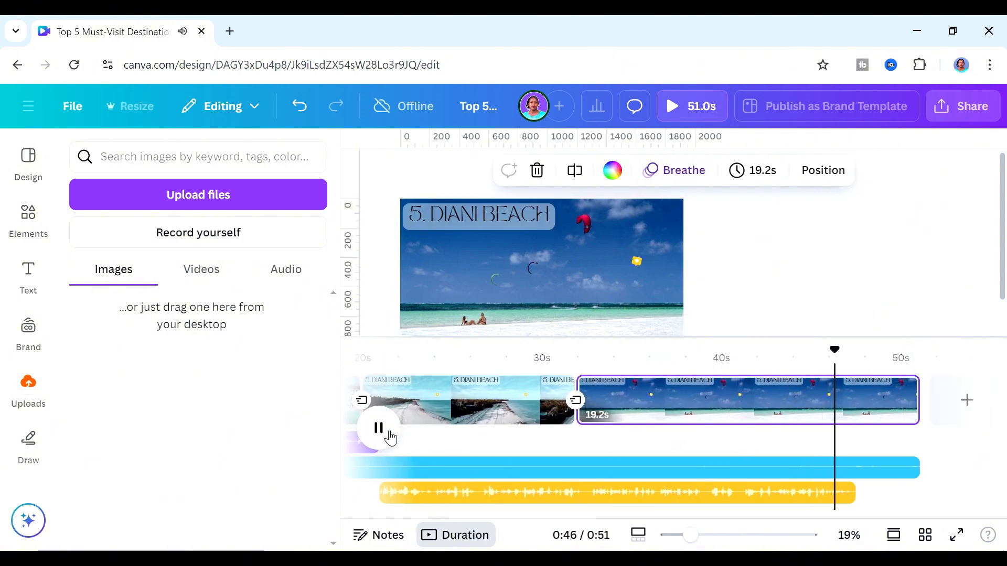
{"action": "left_click", "coordinate": [378, 428]}
{"action": "left_click_drag", "start_coordinate": [918, 401], "coordinate": [849, 404]}
Step: Play the voice-over from about 0:30 and split the kitesurfing page at about 0:36
{"action": "left_click", "coordinate": [610, 375]}
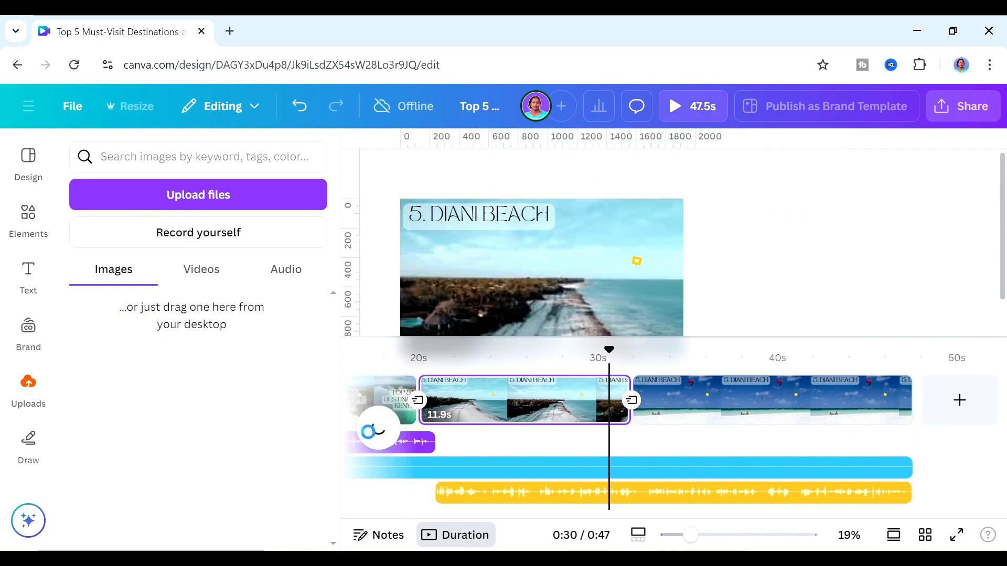
{"action": "left_click", "coordinate": [377, 427]}
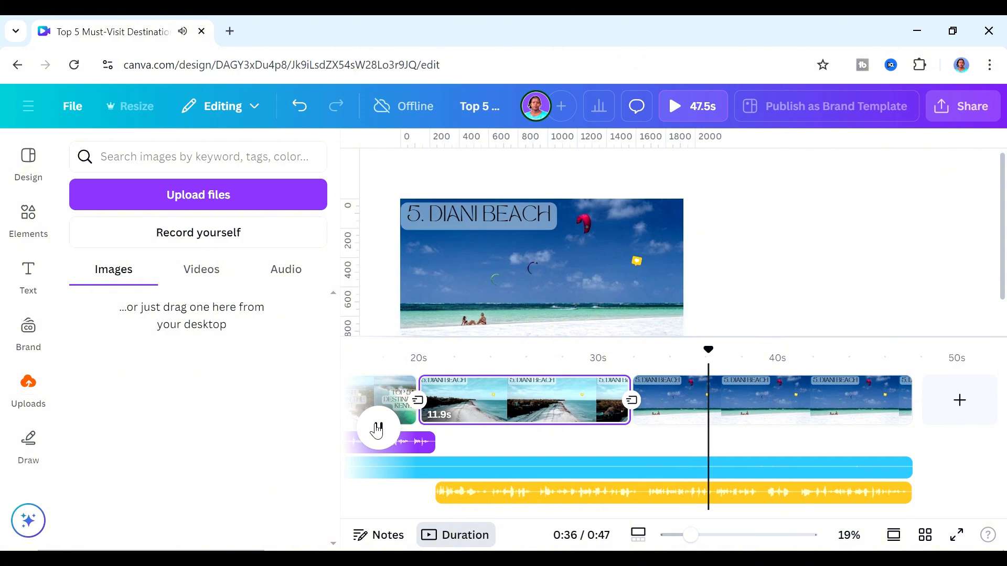
{"action": "left_click", "coordinate": [705, 396]}
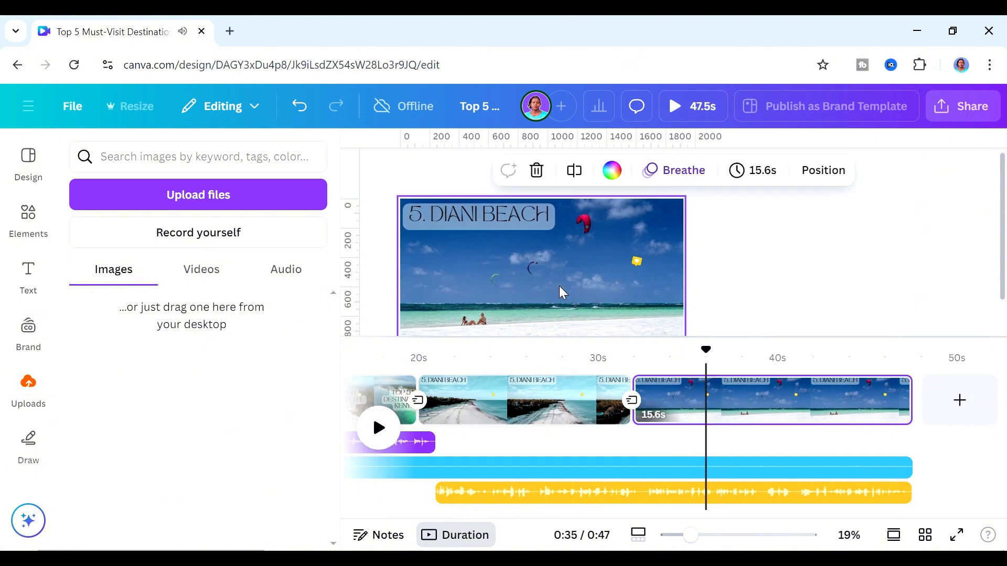
{"action": "left_click", "coordinate": [378, 428]}
{"action": "left_click", "coordinate": [724, 401]}
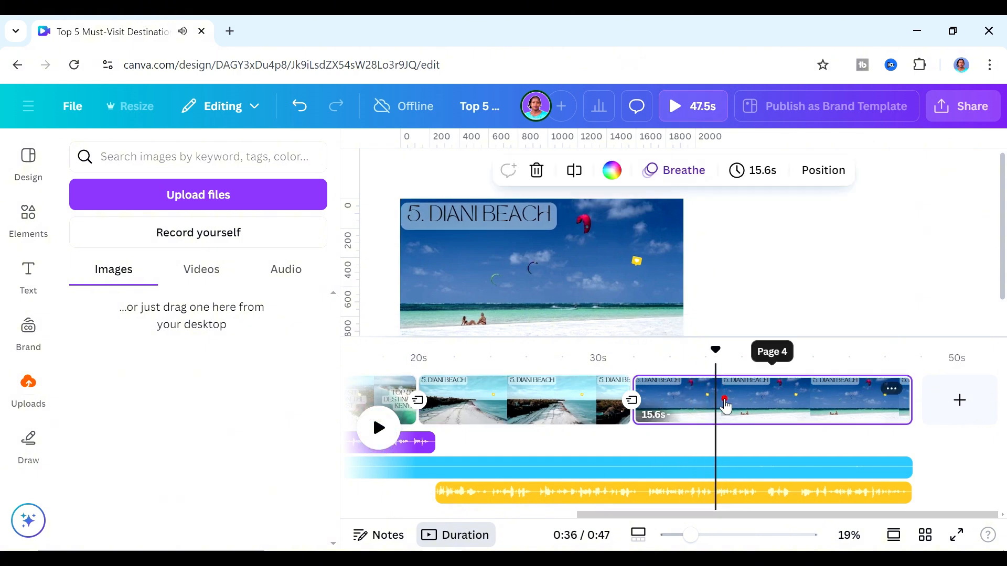
{"action": "right_click", "coordinate": [696, 379]}
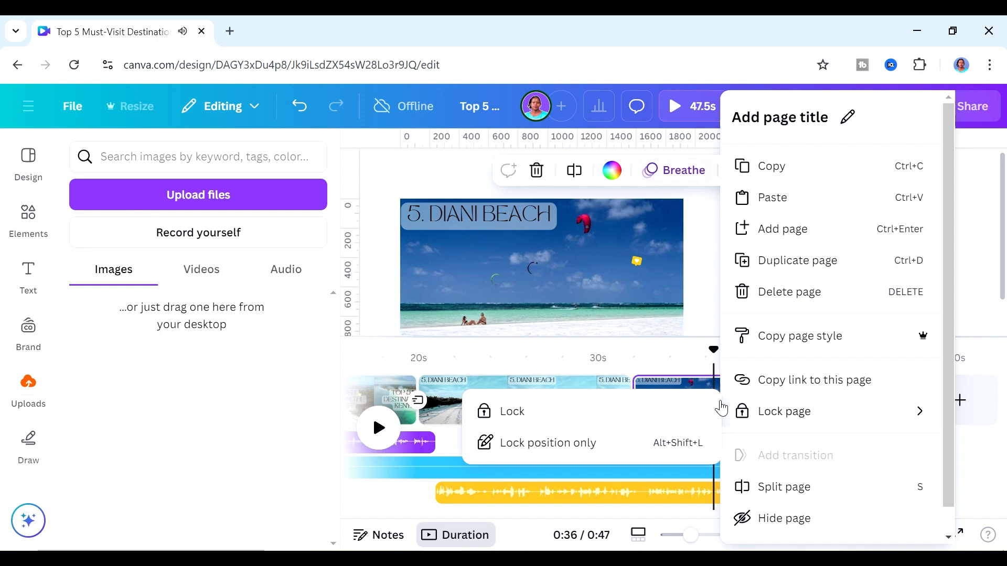
{"action": "left_click", "coordinate": [739, 486]}
Step: Add the uploaded photo of the woman sitting on the beach to the last page and set it as the background
{"action": "left_click_drag", "start_coordinate": [262, 344], "coordinate": [558, 294]}
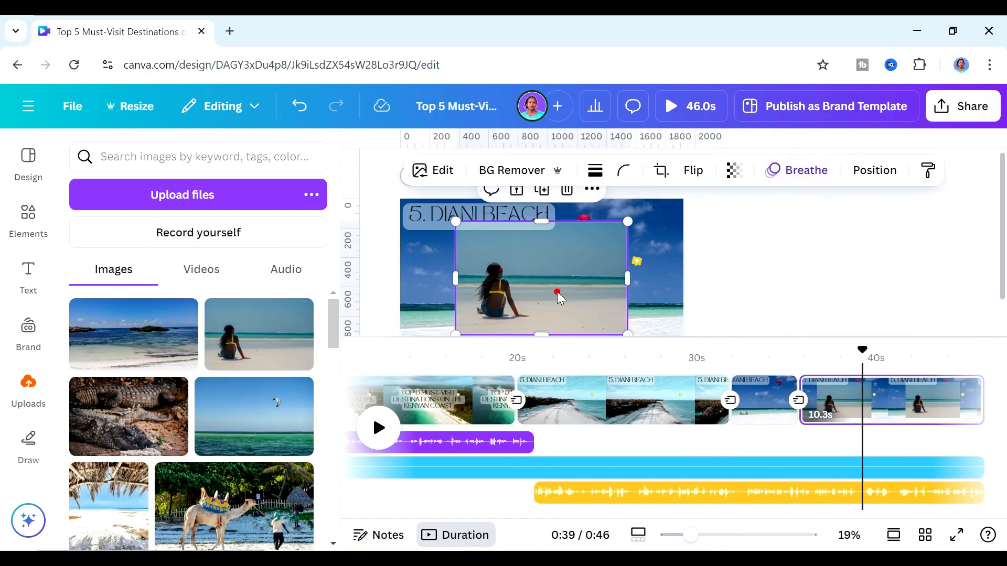
{"action": "right_click", "coordinate": [563, 301]}
{"action": "scroll", "coordinate": [611, 477], "scroll_direction": "down", "scroll_amount": 2}
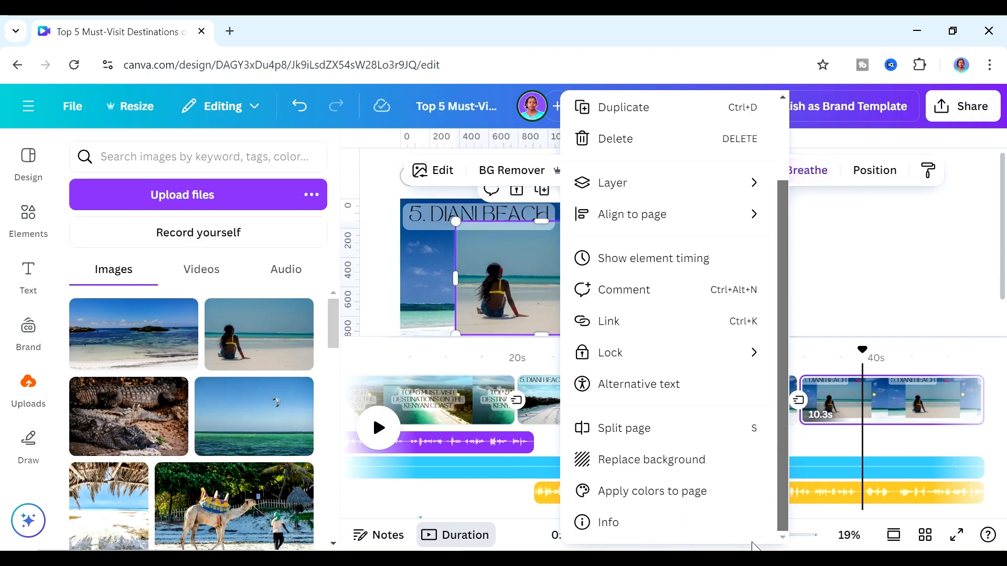
{"action": "left_click", "coordinate": [687, 472]}
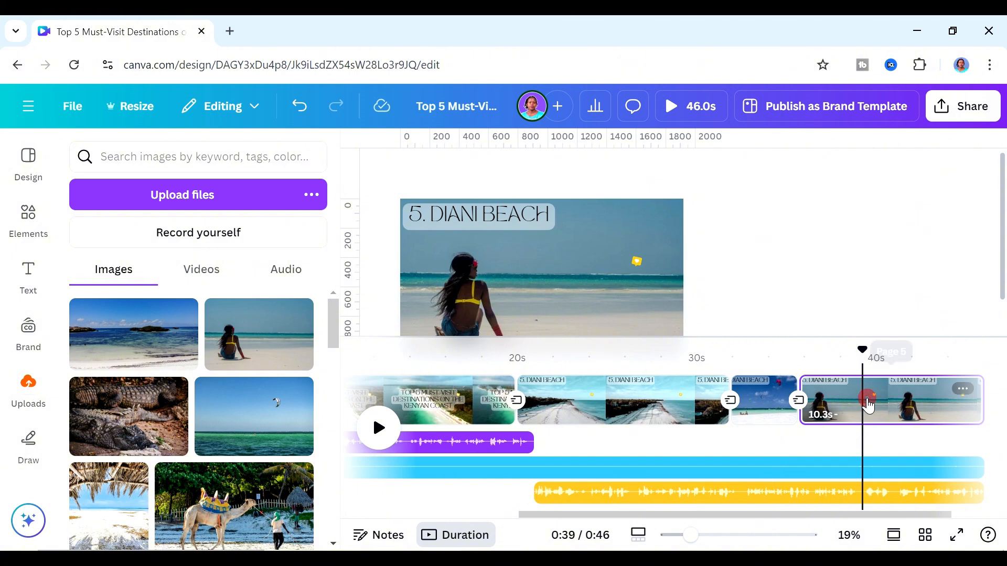
Step: Preview the kitesurfing section and split the white-sand beach clip page at about 0:28, leaving a 3.1 s second part
{"action": "left_click", "coordinate": [868, 405]}
{"action": "left_click", "coordinate": [769, 361]}
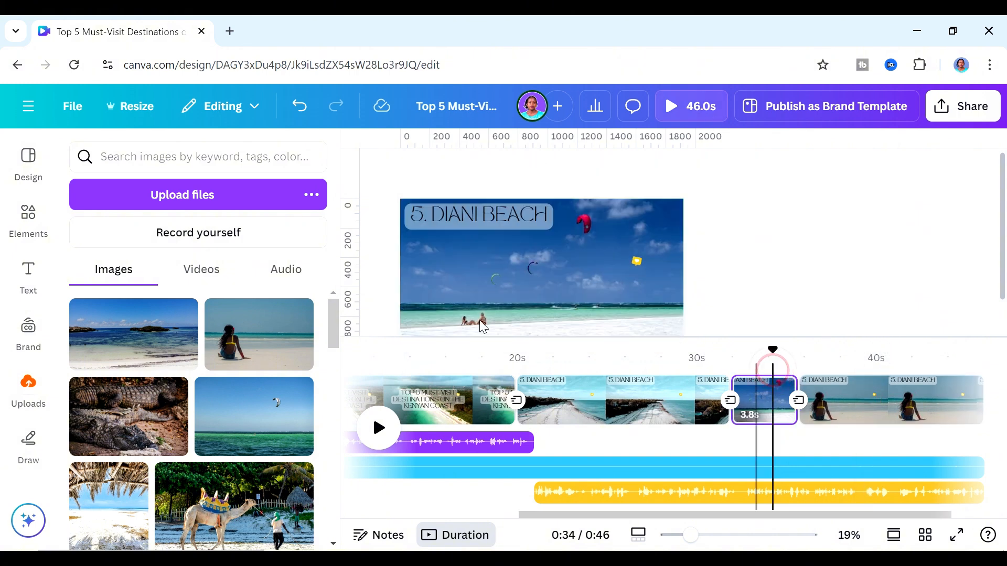
{"action": "left_click", "coordinate": [378, 427]}
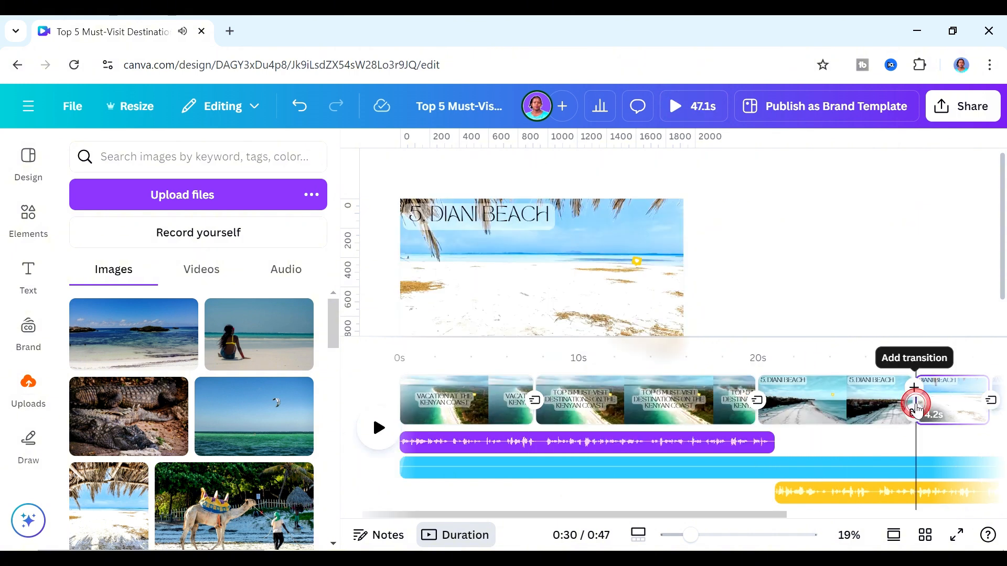
{"action": "left_click", "coordinate": [912, 405]}
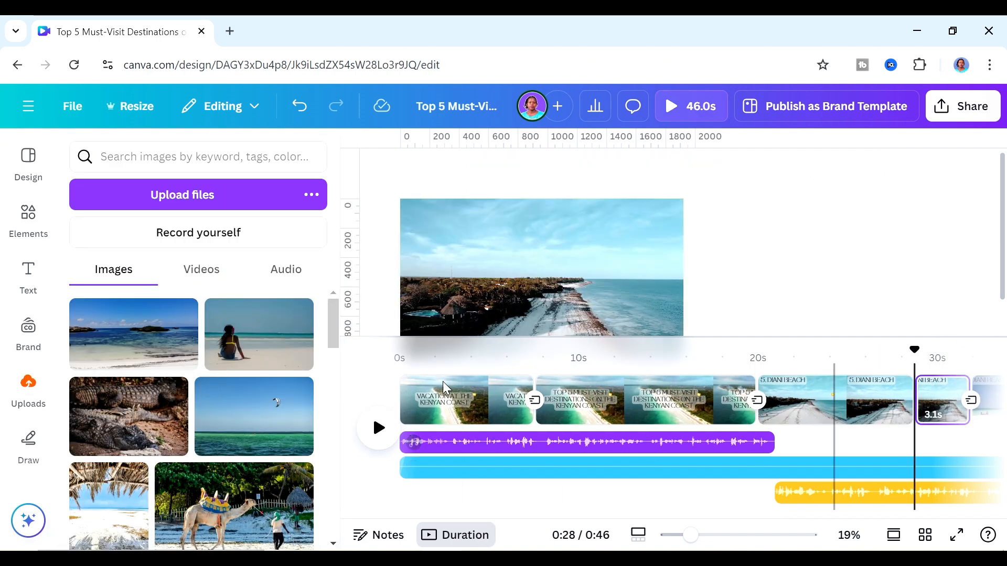
Step: Add the uploaded beach photo with the palm thatch to the 3.1 s page and set it as the background
{"action": "left_click", "coordinate": [117, 503]}
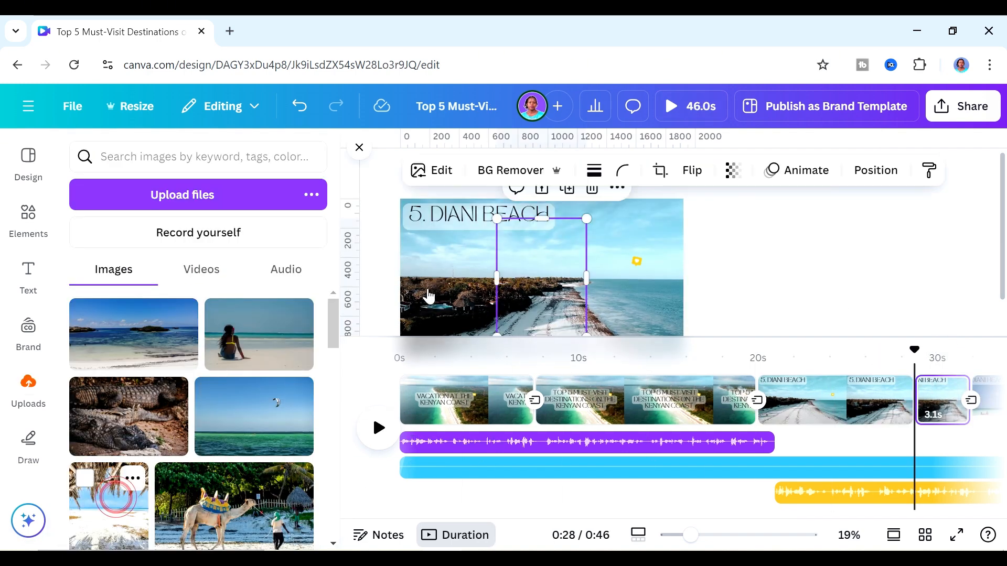
{"action": "right_click", "coordinate": [548, 281]}
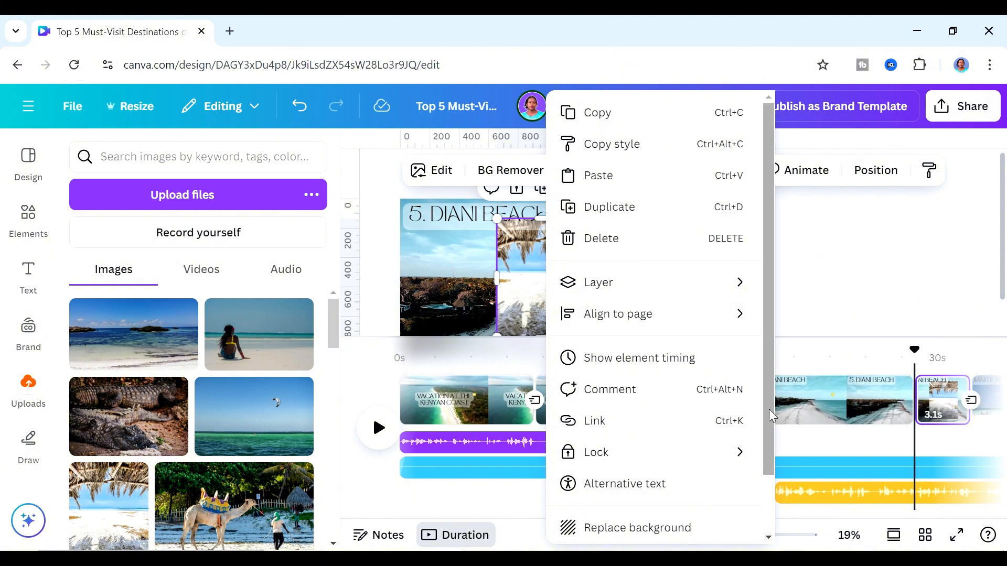
{"action": "left_click", "coordinate": [770, 410]}
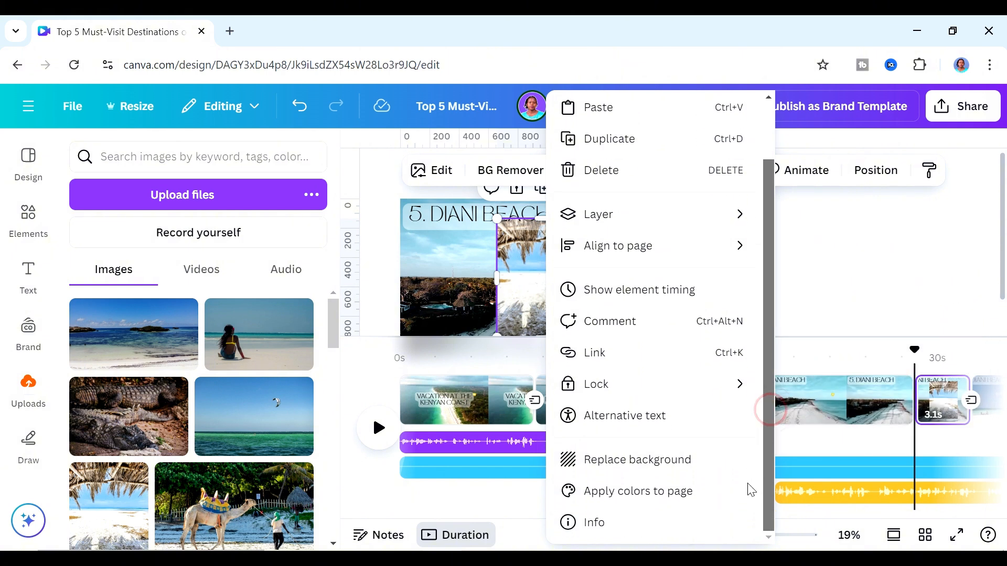
{"action": "left_click", "coordinate": [688, 459]}
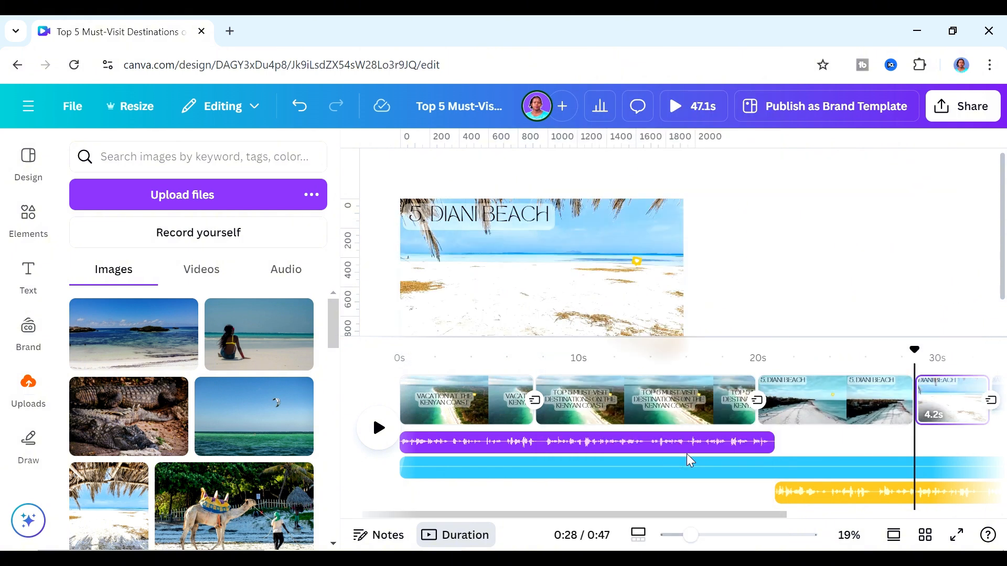
Step: Preview the Diani Beach section from about 0:22 and add a Match & Move transition between the coastline clip and the palm-thatch beach photo
{"action": "left_click", "coordinate": [801, 391]}
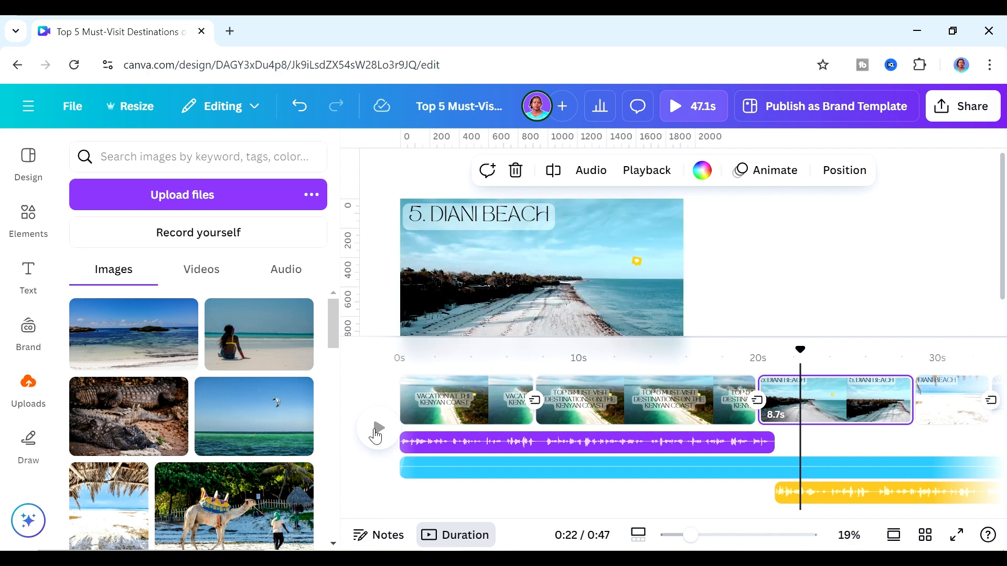
{"action": "left_click", "coordinate": [374, 430]}
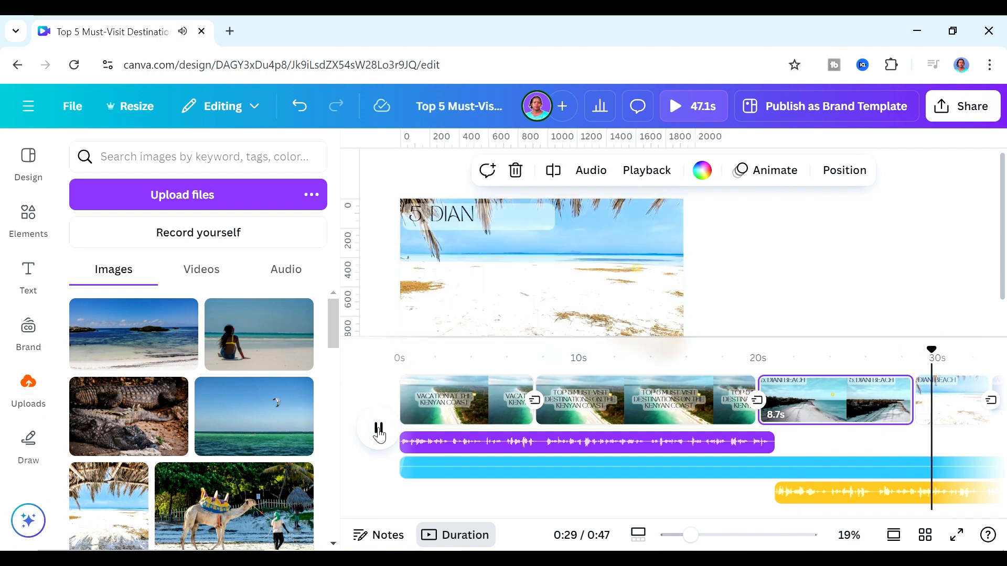
{"action": "left_click", "coordinate": [916, 412]}
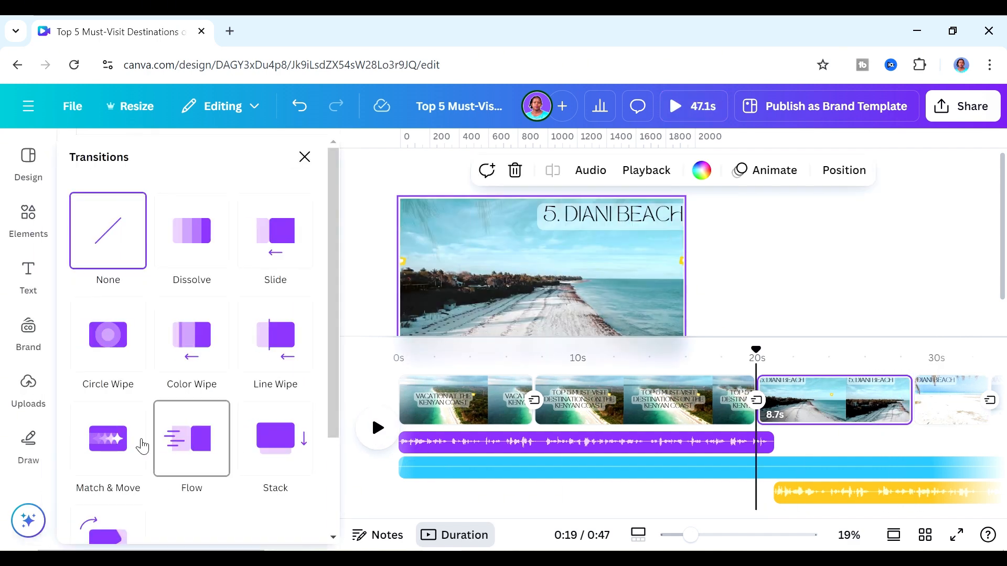
{"action": "left_click", "coordinate": [111, 445]}
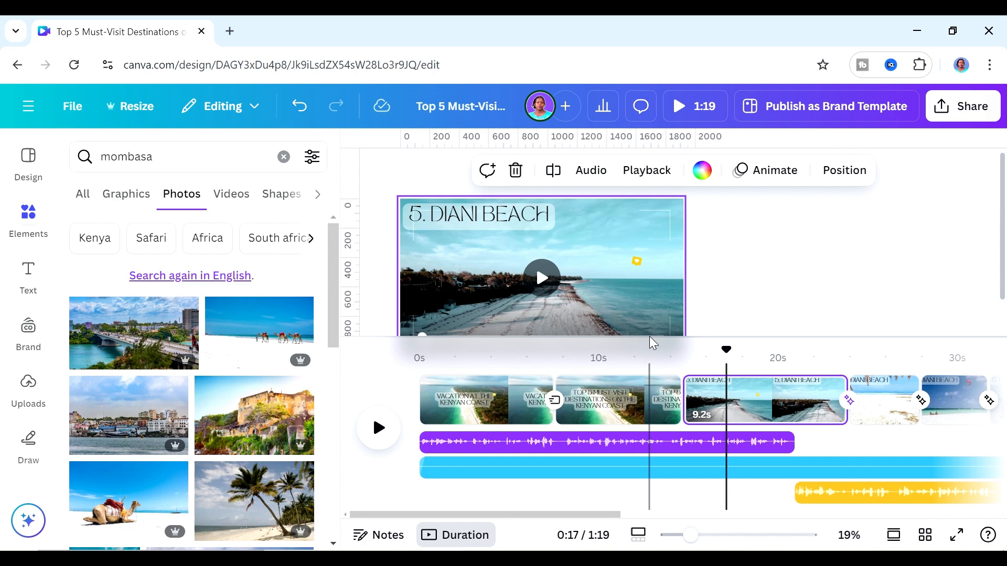
Step: Restore the deleted third page and remove its background clip so that the "Top 5 Must-Visit Destinations" title stays
{"action": "key", "text": "ctrl+z"}
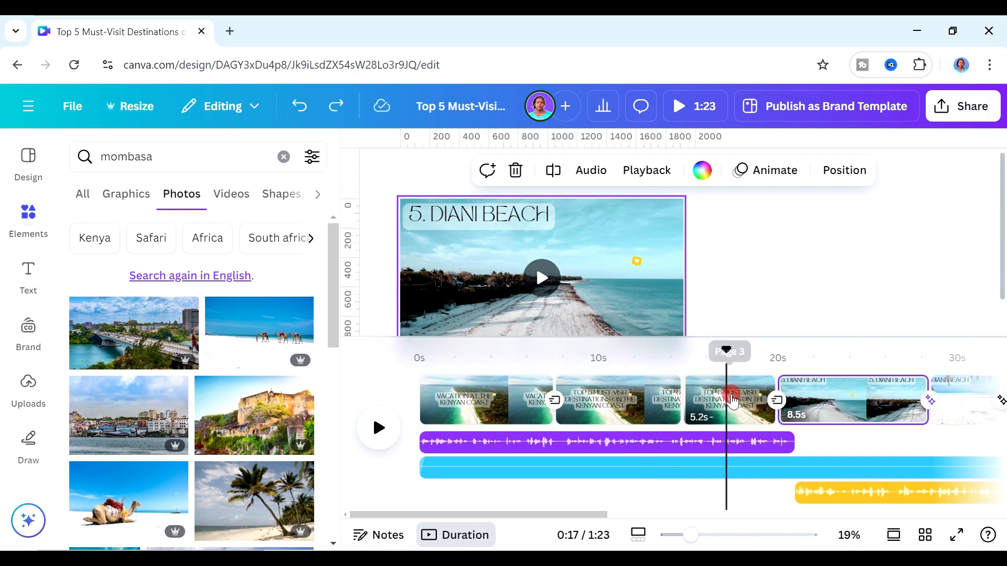
{"action": "left_click", "coordinate": [732, 401]}
{"action": "left_click", "coordinate": [572, 297]}
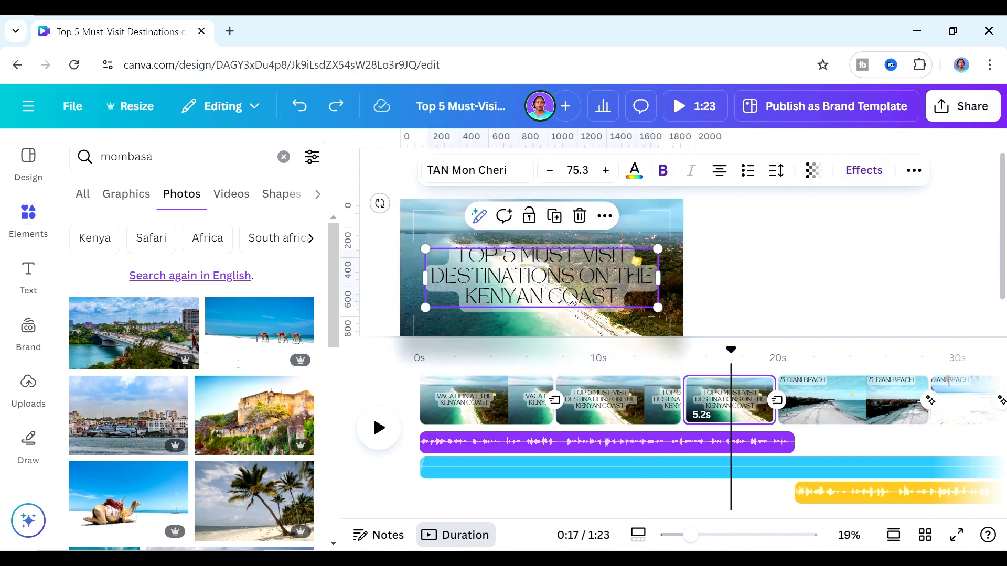
{"action": "left_click", "coordinate": [681, 294]}
{"action": "key", "text": "Delete"}
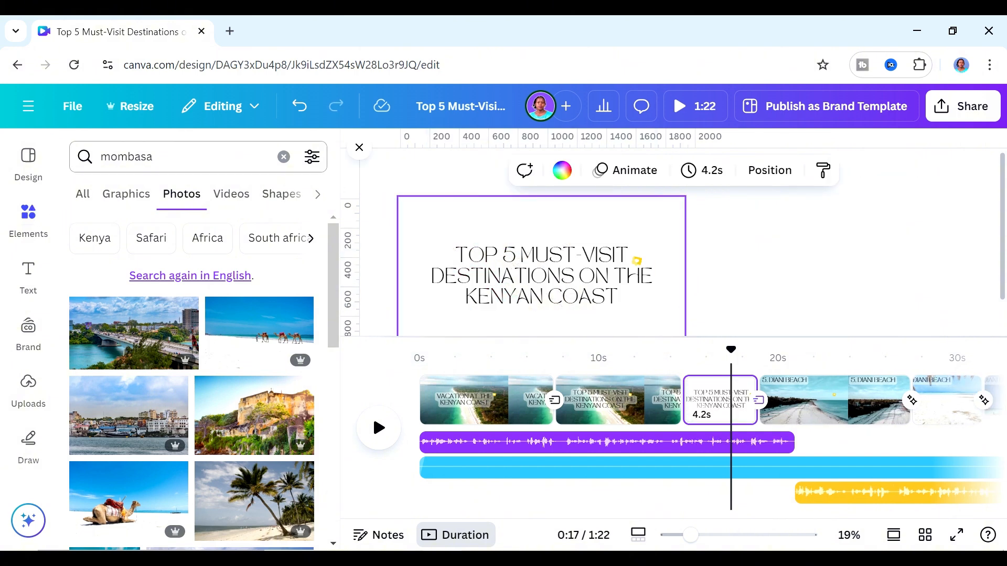
Step: Search the elements for "frames" and add the square frame to the title page
{"action": "left_click", "coordinate": [158, 157]}
{"action": "type", "text": "frames"}
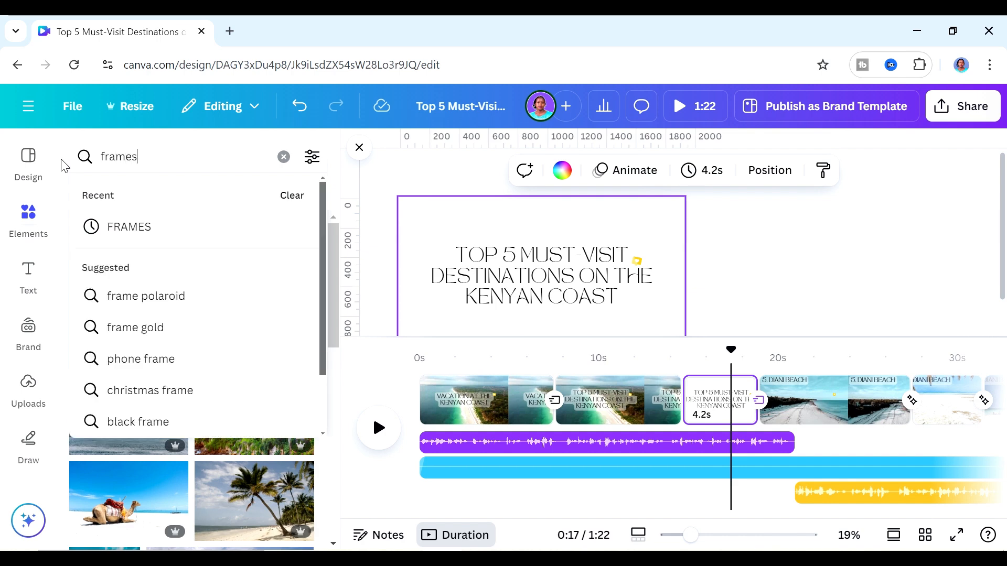
{"action": "key", "text": "Return"}
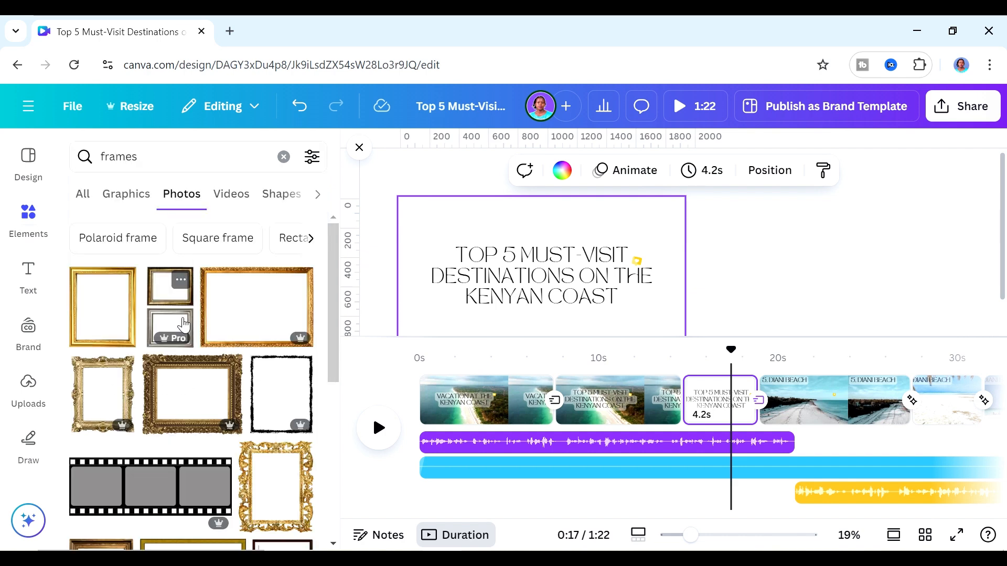
{"action": "left_click", "coordinate": [85, 195]}
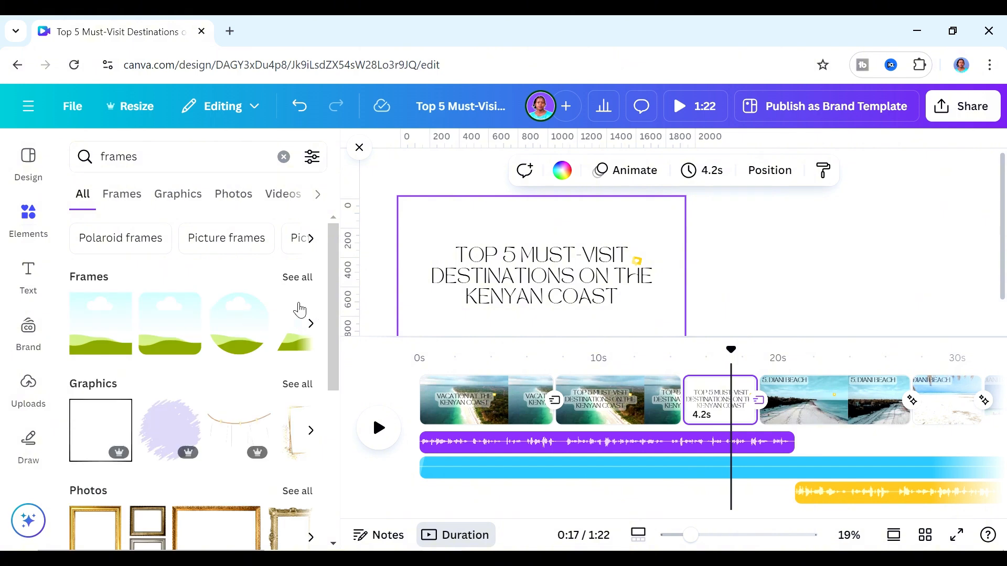
{"action": "left_click", "coordinate": [90, 341]}
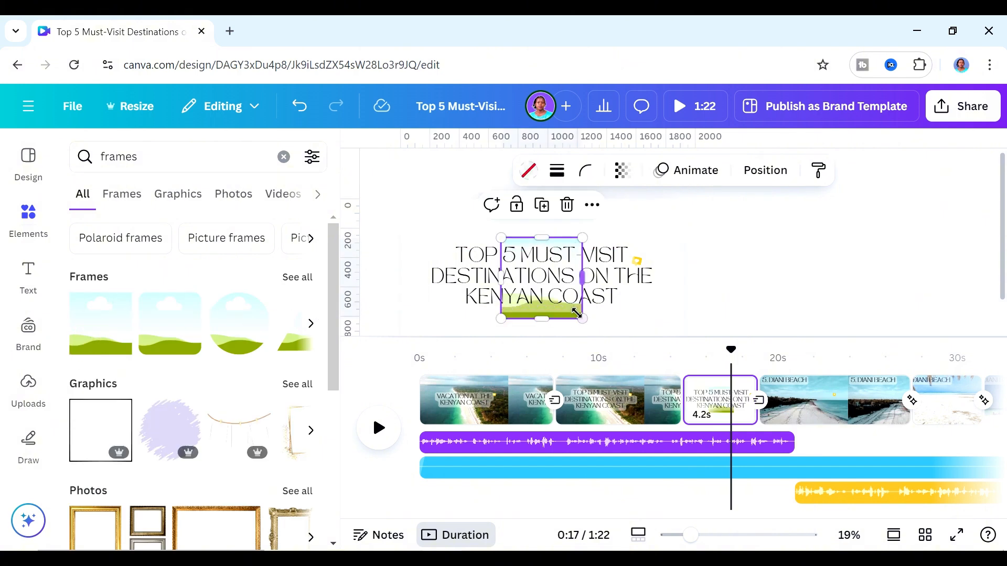
Step: Move the title text behind the frame in the layer order and lock it
{"action": "left_click", "coordinate": [762, 171]}
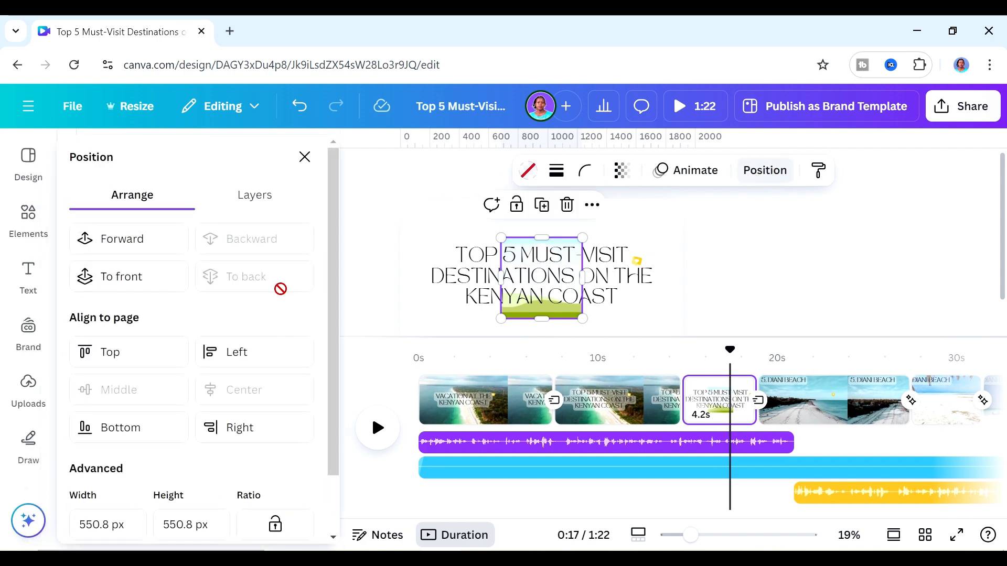
{"action": "left_click", "coordinate": [270, 200]}
{"action": "left_click_drag", "start_coordinate": [269, 296], "coordinate": [261, 493]}
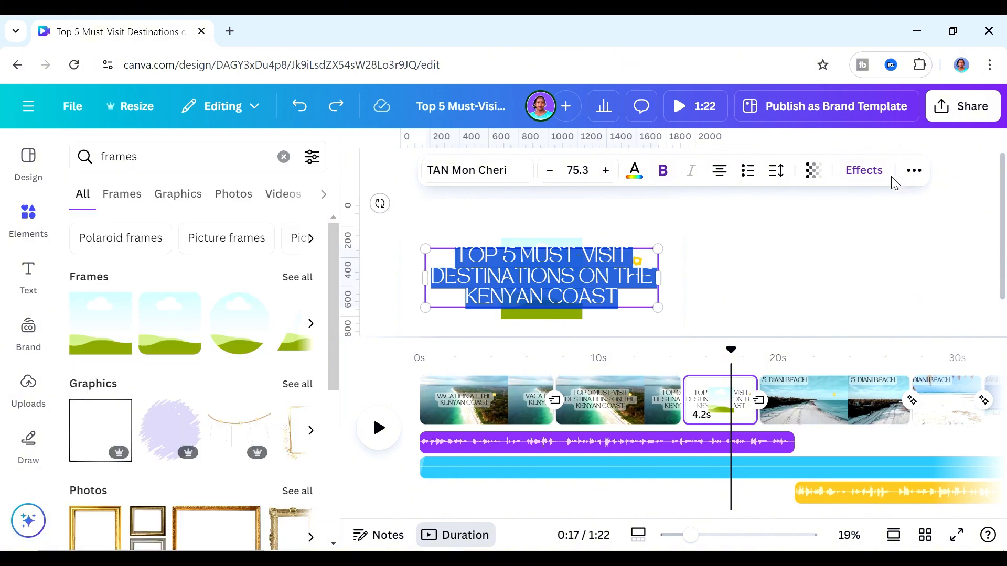
{"action": "left_click", "coordinate": [913, 170]}
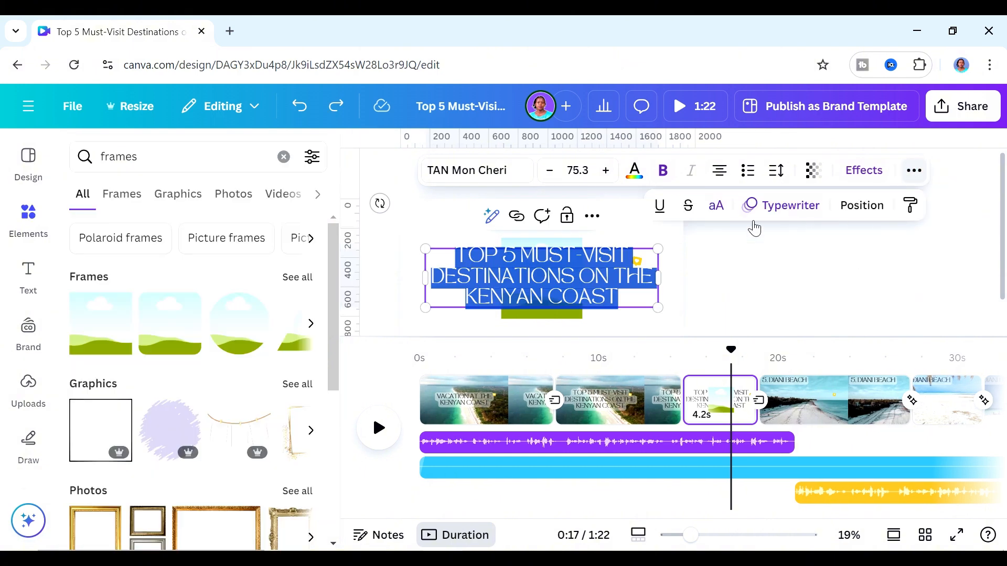
{"action": "left_click", "coordinate": [565, 226]}
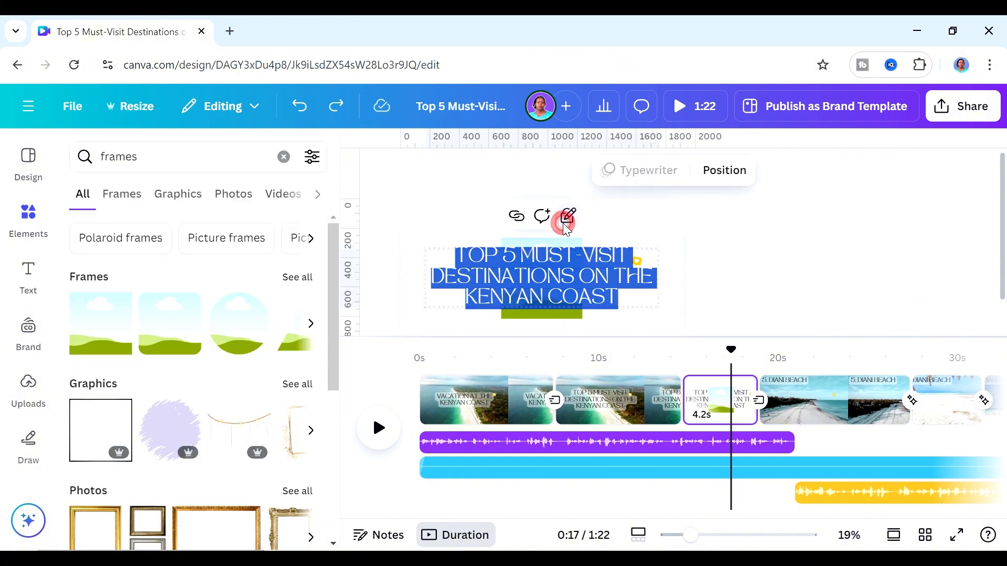
Step: Move the frame to the page's upper-left corner, shrink it, and duplicate it into four staggered frames across the page
{"action": "left_click", "coordinate": [540, 314]}
{"action": "left_click_drag", "start_coordinate": [539, 284], "coordinate": [442, 250]}
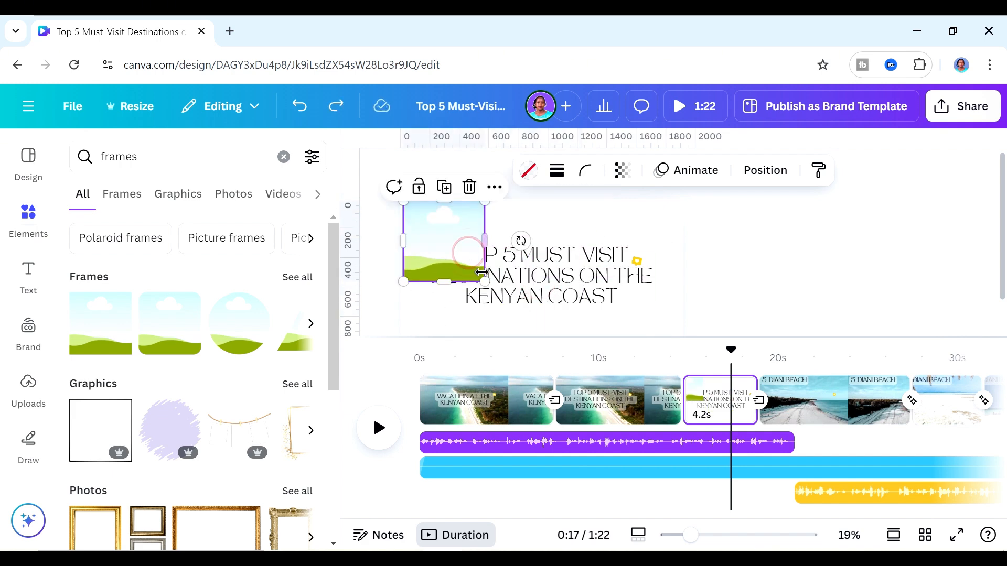
{"action": "left_click_drag", "start_coordinate": [485, 283], "coordinate": [472, 269]}
{"action": "scroll", "coordinate": [442, 250], "scroll_direction": "down", "scroll_amount": 1}
{"action": "left_click", "coordinate": [439, 268]}
{"action": "left_click_drag", "start_coordinate": [446, 221], "coordinate": [578, 210]}
{"action": "left_click", "coordinate": [505, 212]}
{"action": "left_click_drag", "start_coordinate": [521, 290], "coordinate": [522, 292]}
{"action": "left_click_drag", "start_coordinate": [642, 284], "coordinate": [642, 285]}
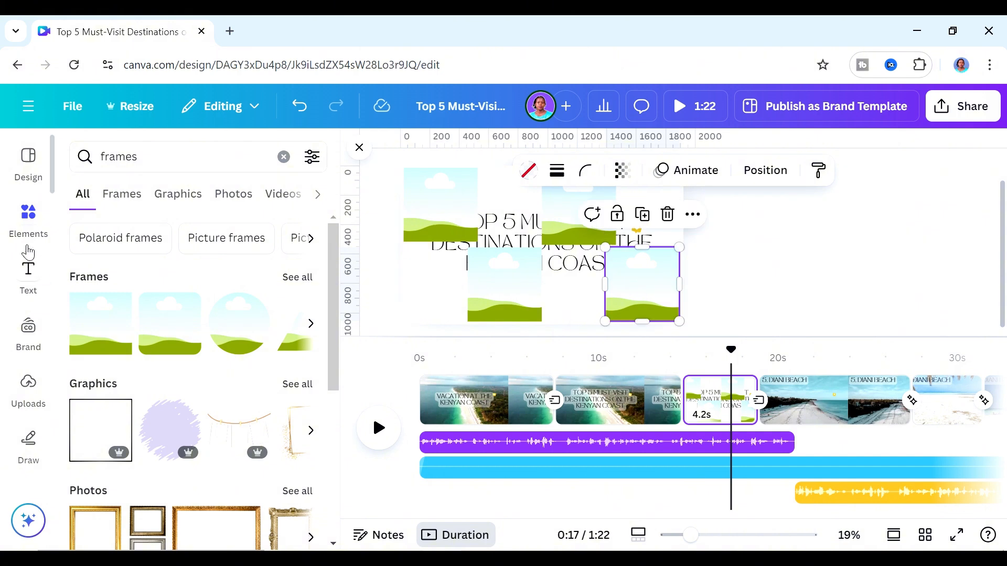
Step: Search the photos for "mombasa" and fill the upper-left frame with the photo of the bridge over the river
{"action": "left_click_drag", "start_coordinate": [145, 159], "coordinate": [27, 175]}
{"action": "type", "text": "mombasa"}
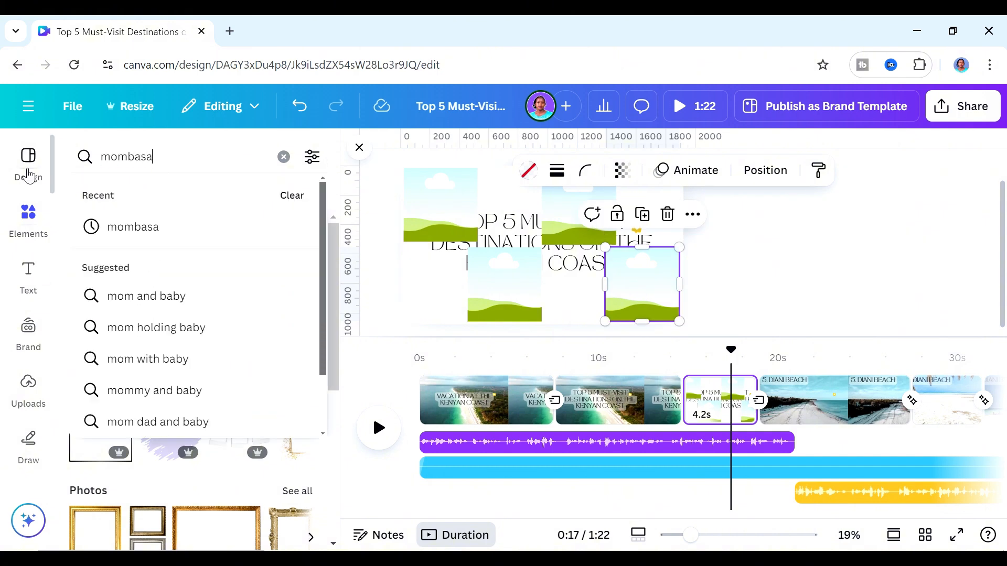
{"action": "key", "text": "Return"}
{"action": "left_click_drag", "start_coordinate": [333, 317], "coordinate": [324, 365]}
{"action": "left_click", "coordinate": [297, 353]}
{"action": "left_click_drag", "start_coordinate": [134, 333], "coordinate": [456, 213]}
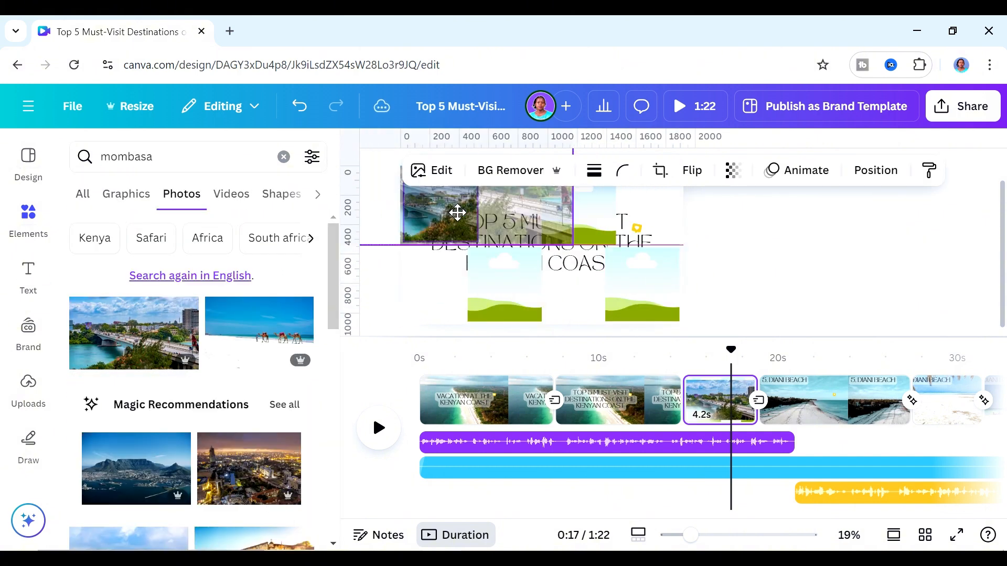
Step: Fill the upper-right frame with the photo of camels on the beach and reposition the image inside the frame
{"action": "left_click_drag", "start_coordinate": [264, 344], "coordinate": [606, 212]}
{"action": "left_click", "coordinate": [604, 225]}
{"action": "left_click_drag", "start_coordinate": [571, 266], "coordinate": [577, 236]}
{"action": "double_click", "coordinate": [587, 236]}
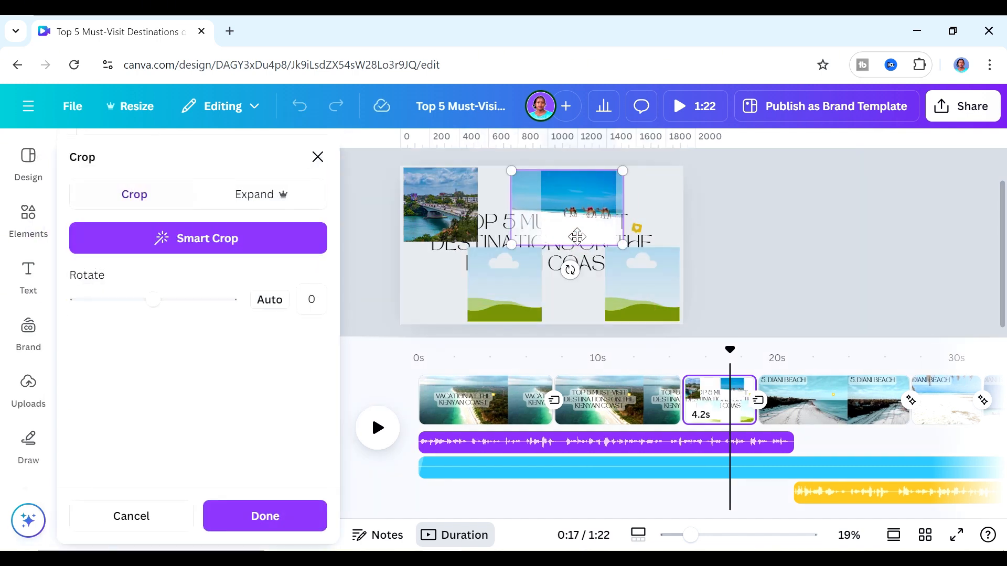
{"action": "left_click", "coordinate": [756, 242]}
Step: Fill the lower-right frame with the photo of the old stone fort and check its crop
{"action": "left_click_drag", "start_coordinate": [333, 301], "coordinate": [323, 377]}
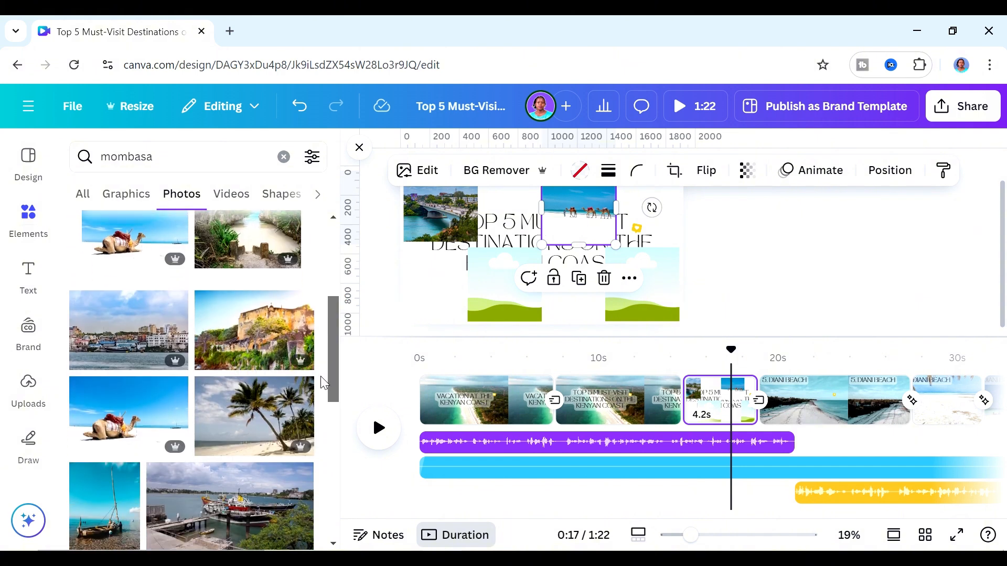
{"action": "left_click", "coordinate": [262, 329]}
{"action": "left_click_drag", "start_coordinate": [510, 328], "coordinate": [658, 290]}
{"action": "double_click", "coordinate": [649, 298]}
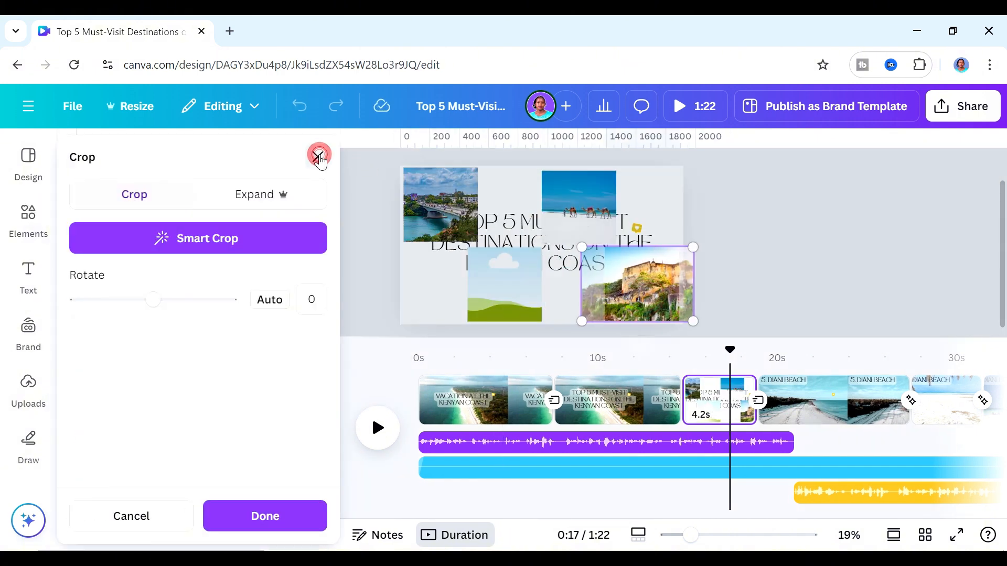
{"action": "left_click", "coordinate": [318, 157]}
Step: Find the photo of the wooden thatched beach shelter and fill the remaining lower frame with it
{"action": "left_click_drag", "start_coordinate": [331, 330], "coordinate": [329, 565]}
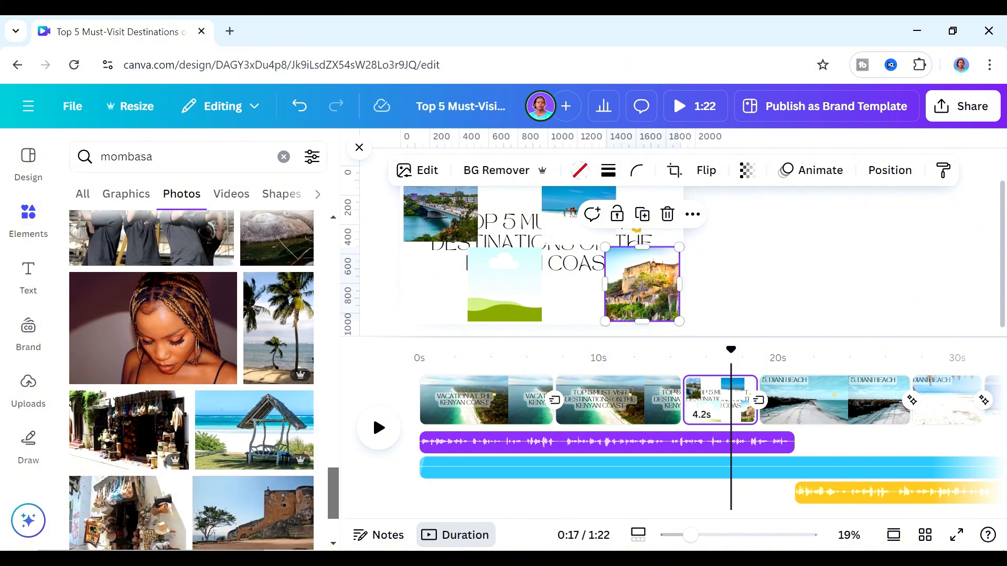
{"action": "left_click_drag", "start_coordinate": [280, 455], "coordinate": [484, 307]}
{"action": "double_click", "coordinate": [505, 306]}
{"action": "left_click", "coordinate": [757, 302]}
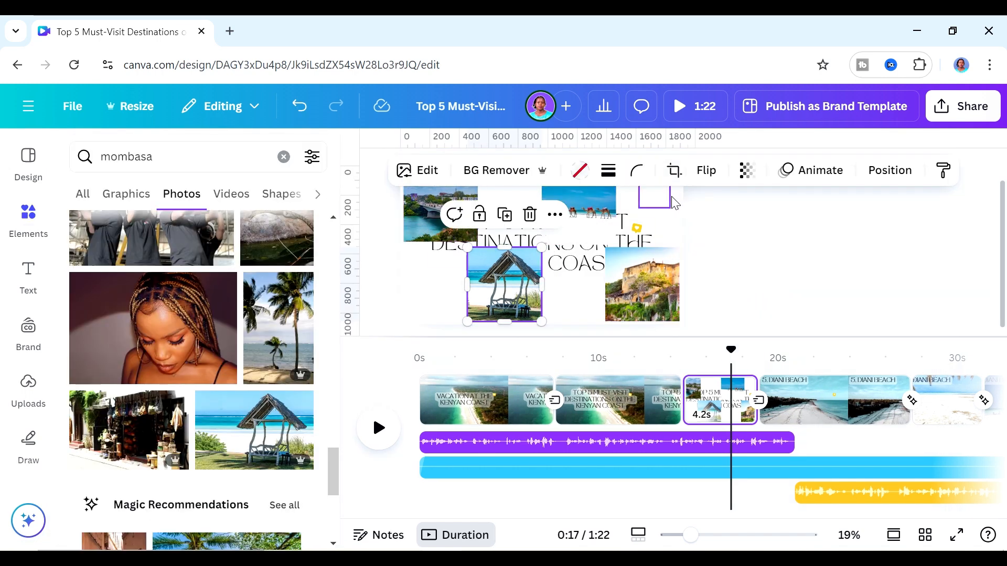
Step: Apply the Energetic Magic Animate style to the entire design
{"action": "left_click", "coordinate": [823, 167]}
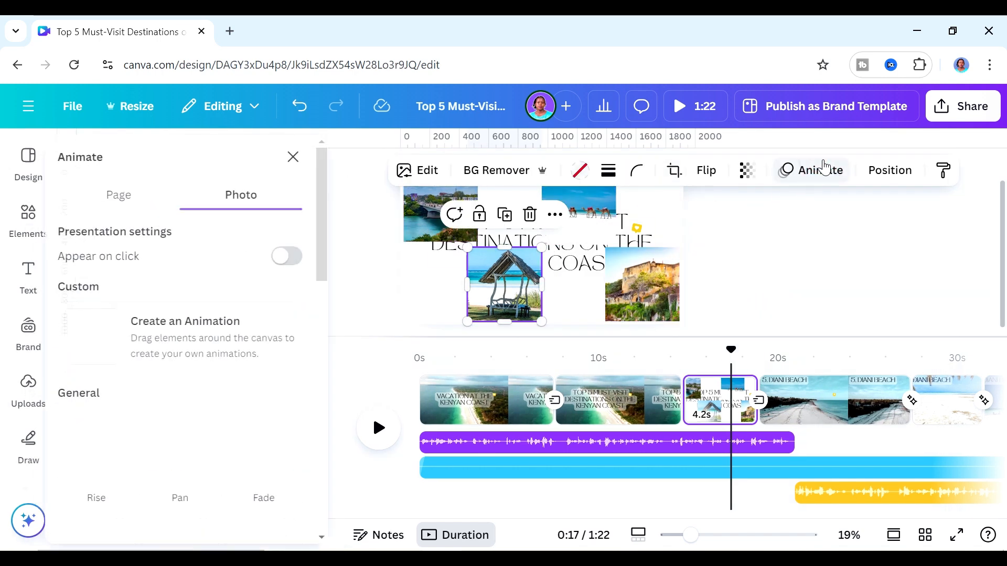
{"action": "left_click", "coordinate": [131, 198]}
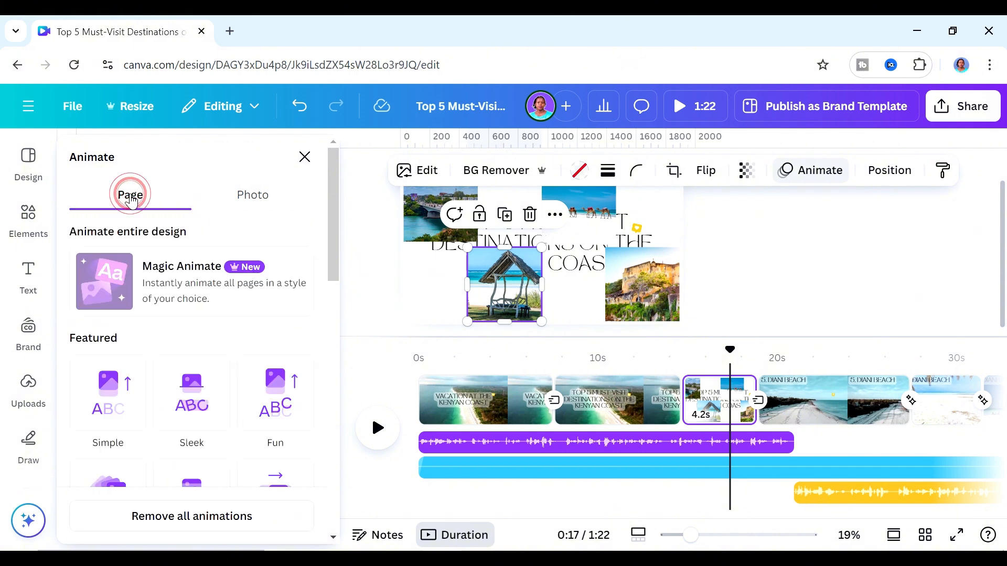
{"action": "left_click", "coordinate": [223, 292]}
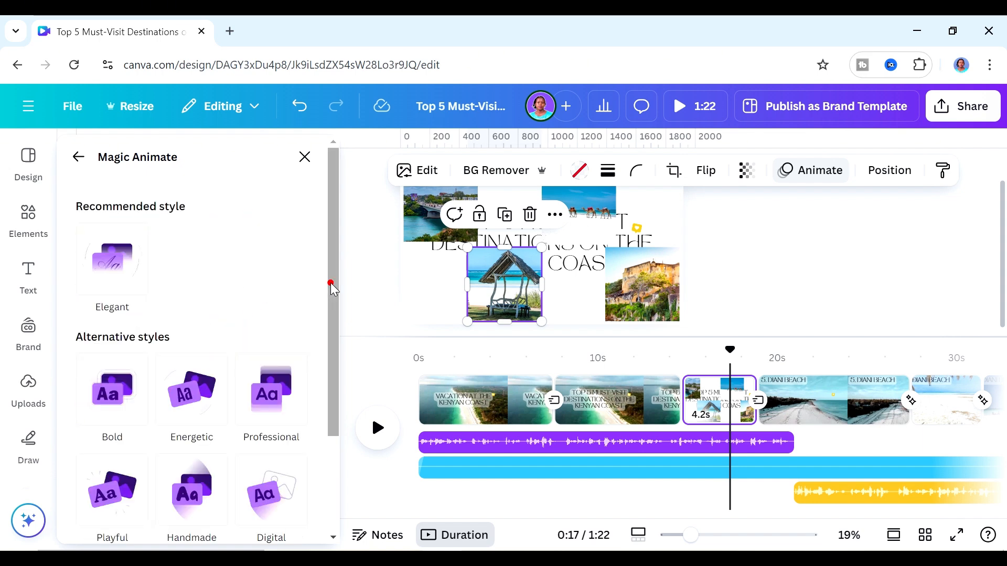
{"action": "left_click_drag", "start_coordinate": [329, 281], "coordinate": [326, 427]}
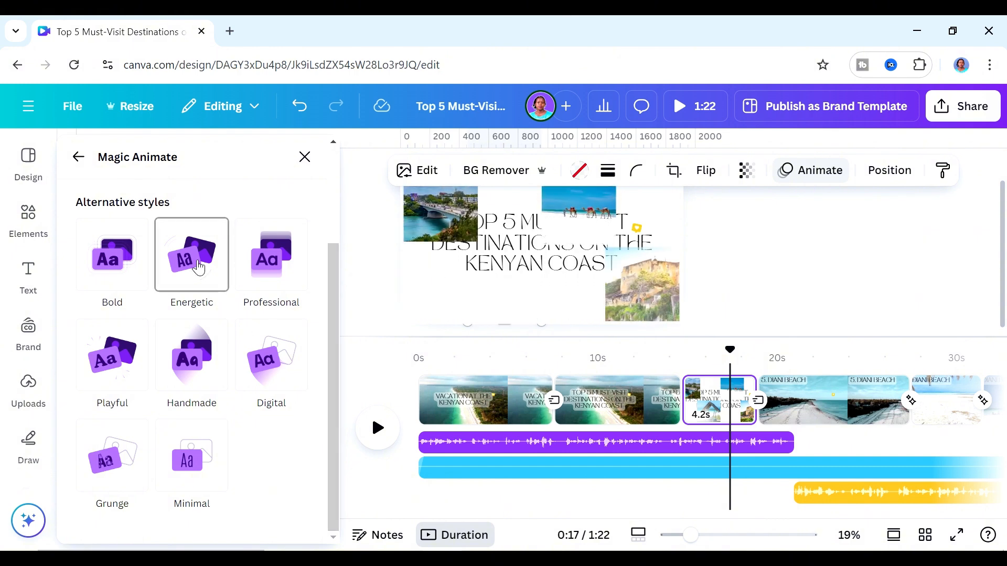
{"action": "left_click", "coordinate": [227, 270]}
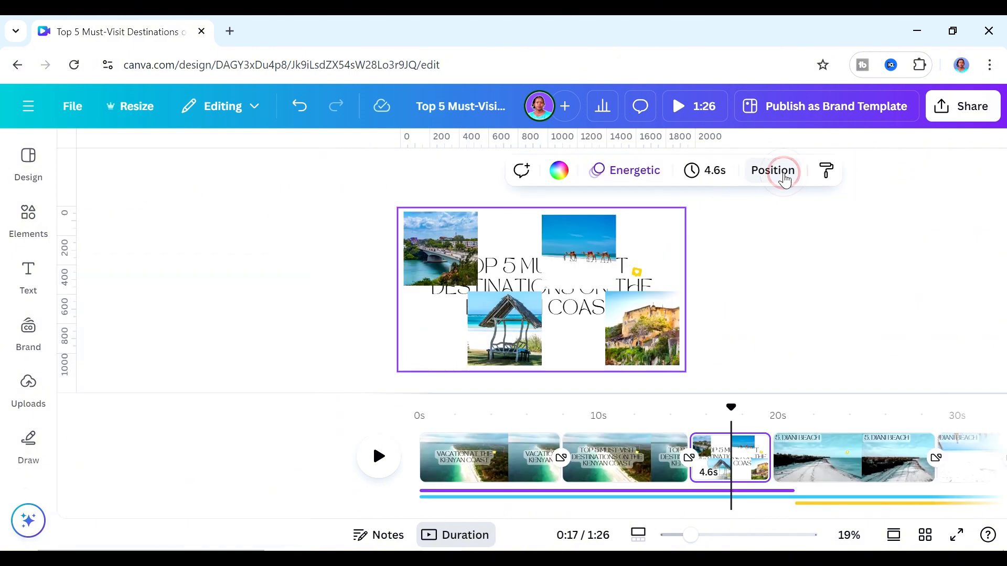
Step: Select the locked title text in the photo collage page's layer list and unlock it
{"action": "left_click", "coordinate": [776, 170]}
{"action": "left_click_drag", "start_coordinate": [333, 243], "coordinate": [261, 444]}
{"action": "left_click", "coordinate": [235, 451]}
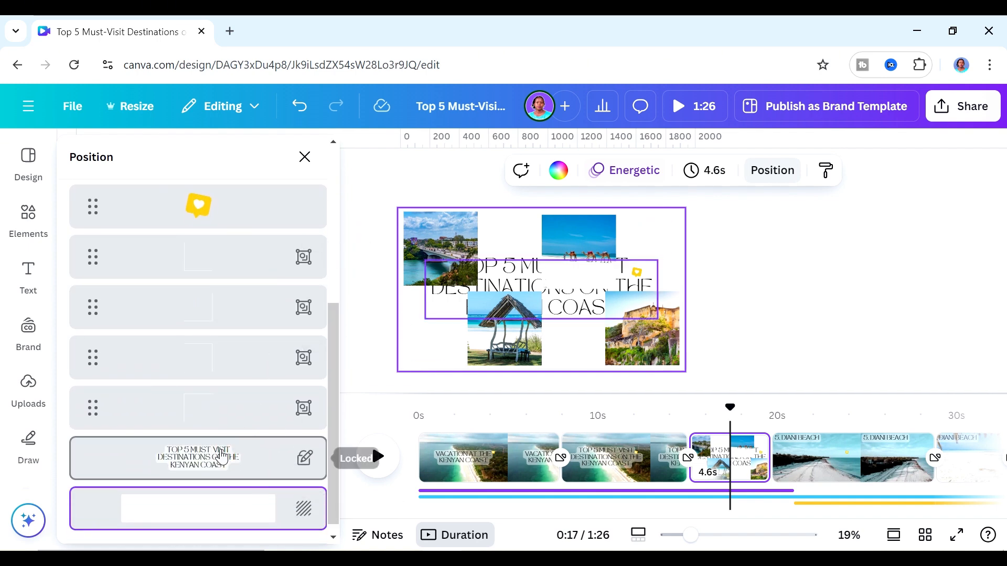
{"action": "left_click", "coordinate": [305, 458]}
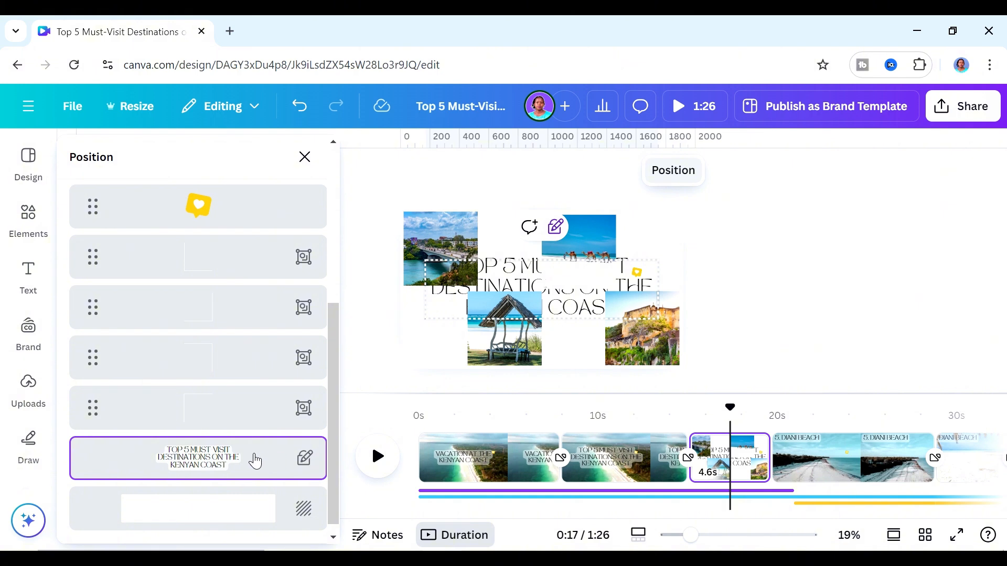
{"action": "left_click", "coordinate": [240, 460]}
{"action": "left_click", "coordinate": [554, 231]}
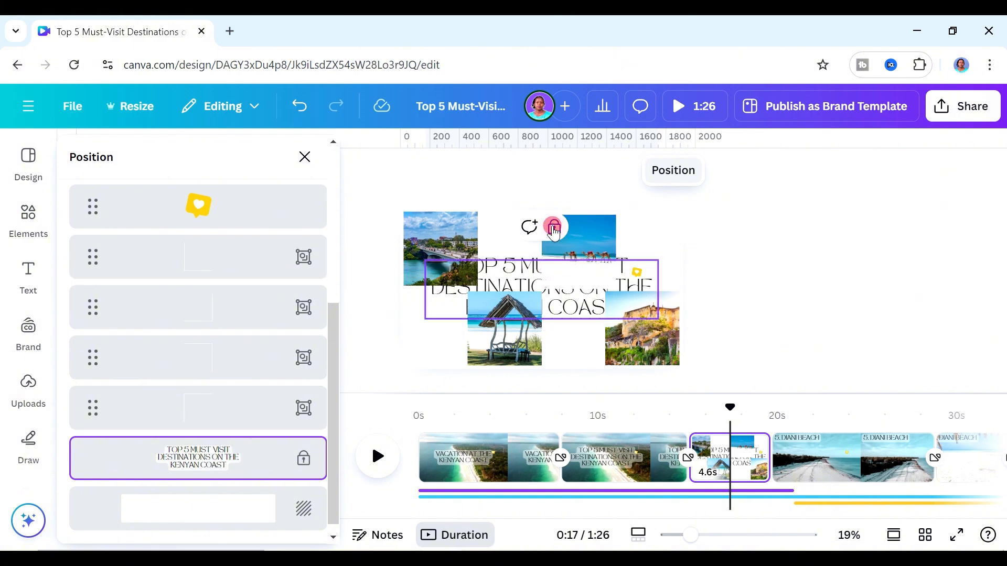
Step: Move the title text layer to the top of the layer stack, above all the photos
{"action": "left_click_drag", "start_coordinate": [234, 459], "coordinate": [237, 262]}
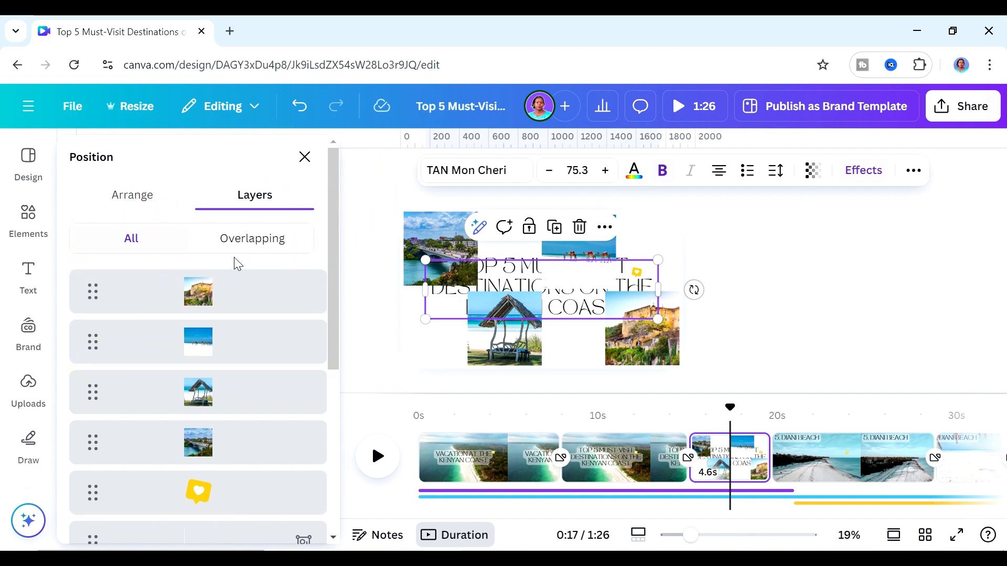
{"action": "left_click_drag", "start_coordinate": [339, 349], "coordinate": [331, 526]}
{"action": "left_click", "coordinate": [234, 461]}
{"action": "left_click_drag", "start_coordinate": [234, 465], "coordinate": [247, 283]}
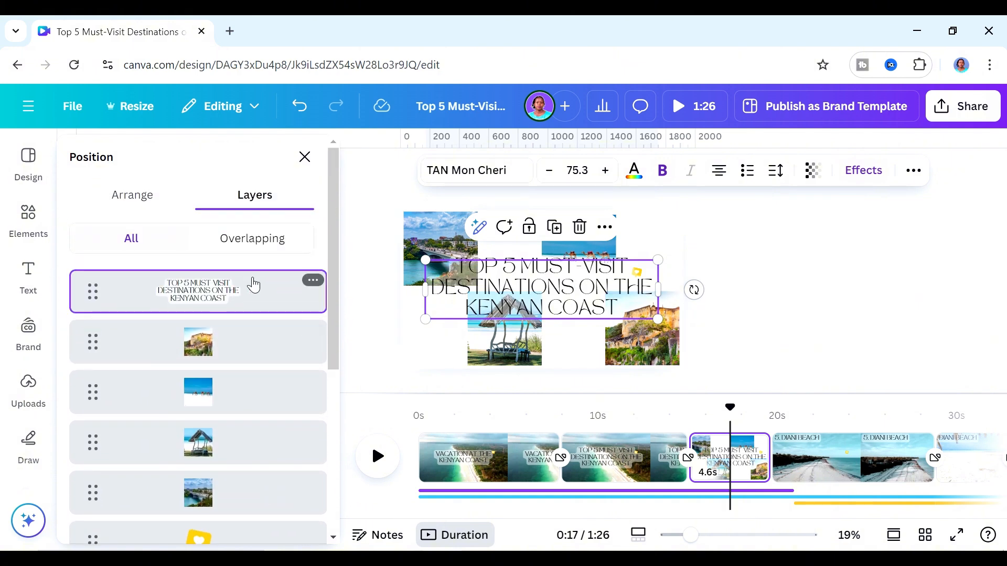
Step: Shrink the title to size 44.2 and set its background effect colour to #07AFD4, sampled from the beach shelter photo
{"action": "left_click_drag", "start_coordinate": [659, 319], "coordinate": [559, 278]}
{"action": "left_click", "coordinate": [589, 314]}
{"action": "left_click", "coordinate": [864, 172]}
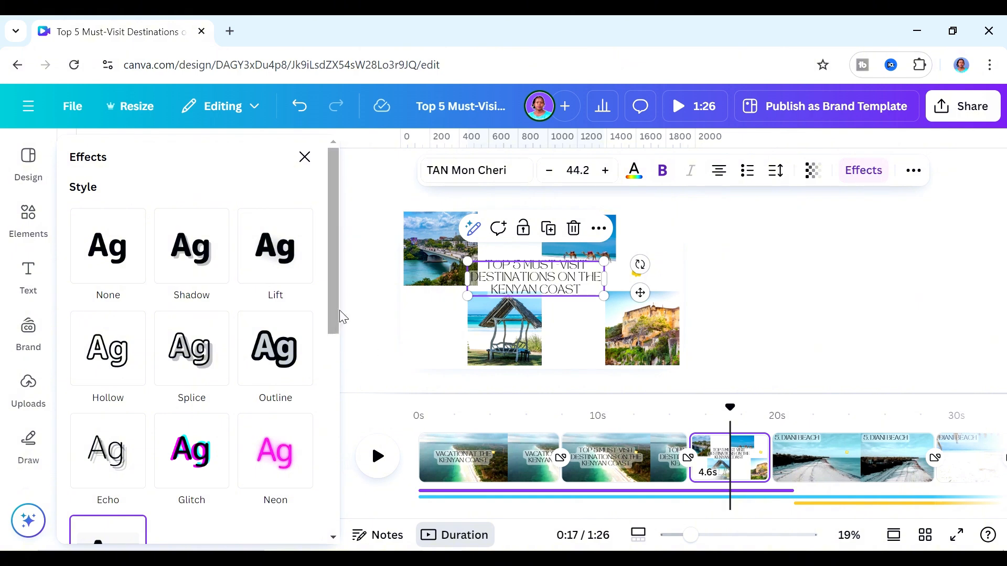
{"action": "left_click_drag", "start_coordinate": [336, 313], "coordinate": [336, 483]}
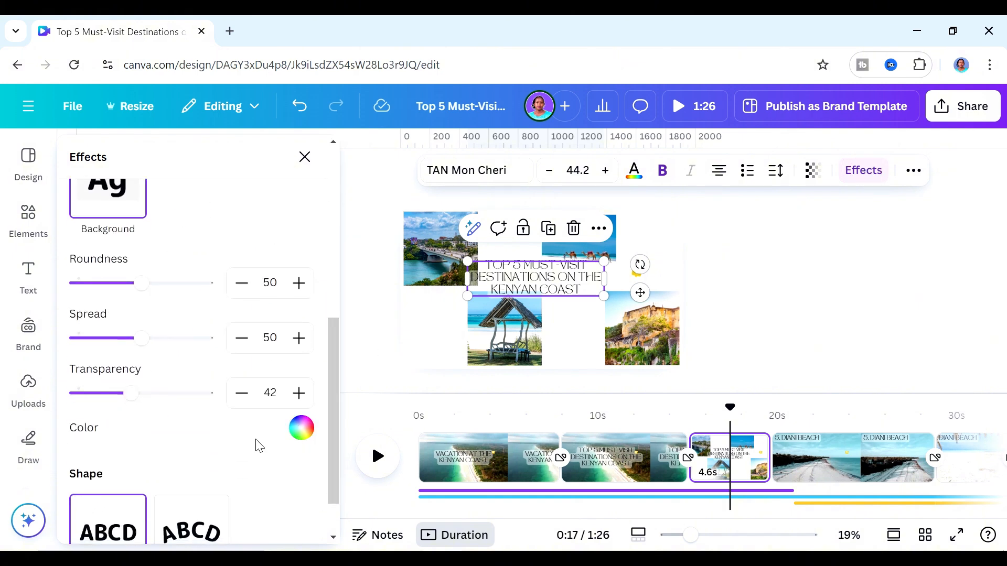
{"action": "left_click", "coordinate": [301, 428]}
{"action": "left_click", "coordinate": [160, 288]}
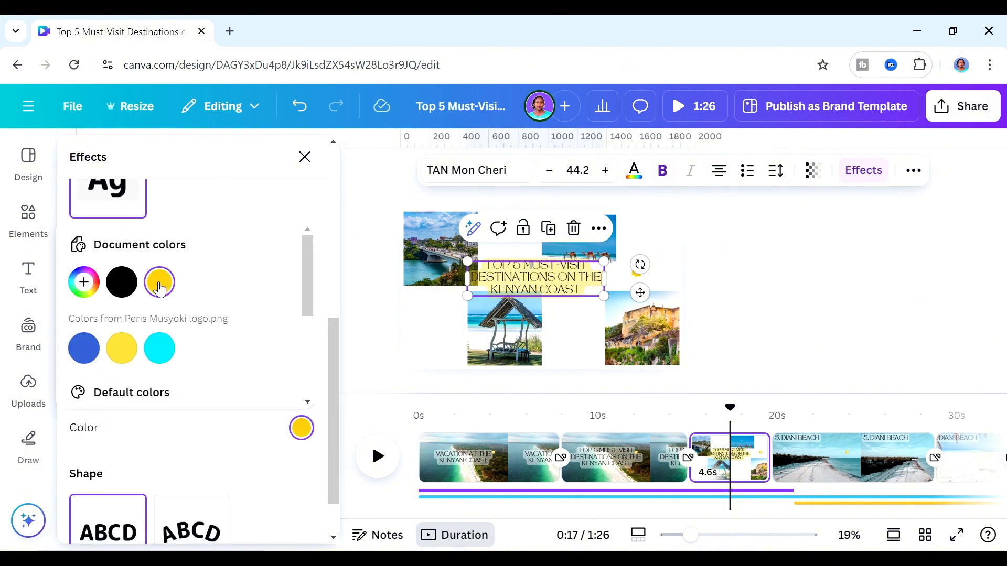
{"action": "left_click", "coordinate": [84, 282]}
{"action": "left_click", "coordinate": [285, 423]}
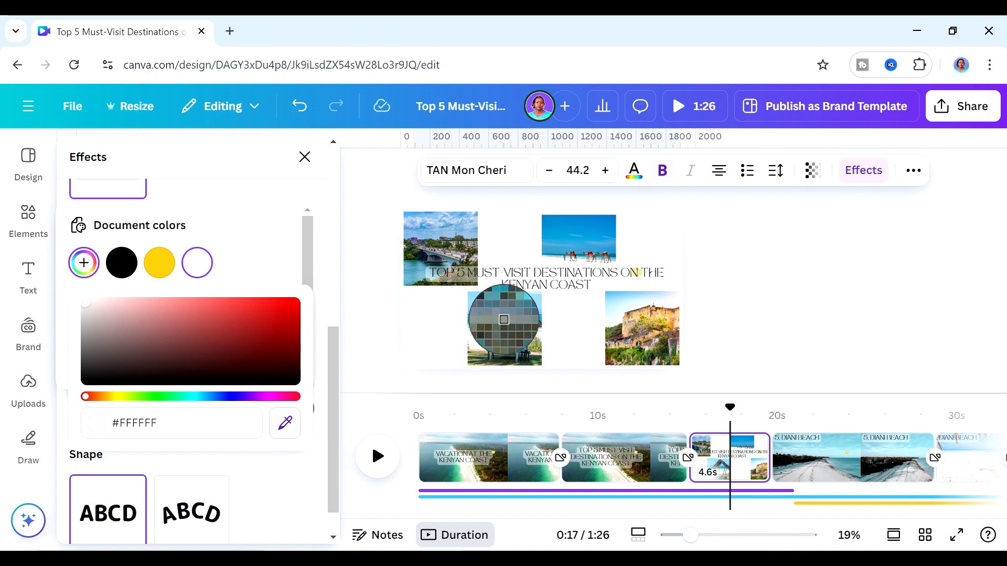
{"action": "left_click", "coordinate": [507, 323]}
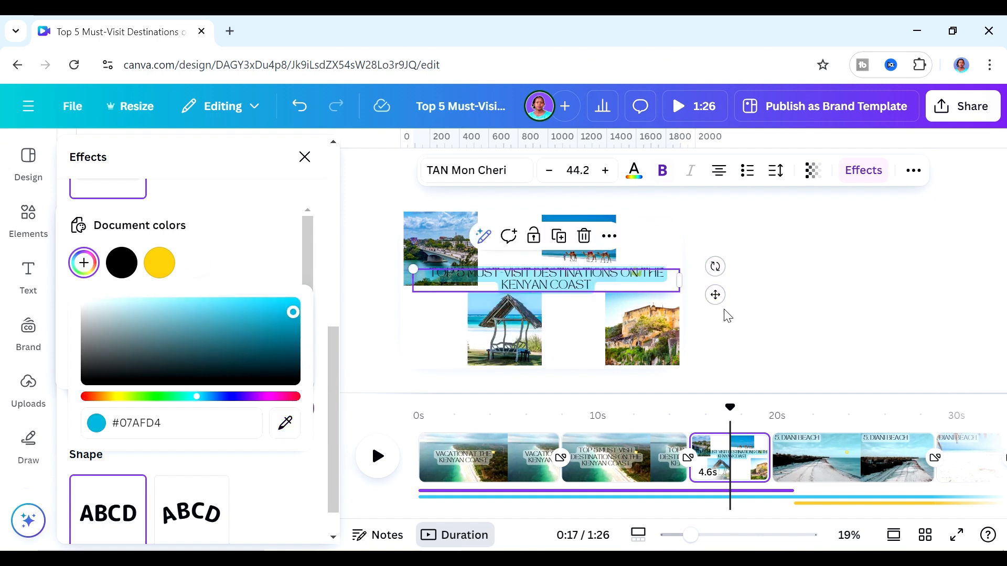
{"action": "left_click", "coordinate": [724, 338]}
{"action": "left_click", "coordinate": [741, 326]}
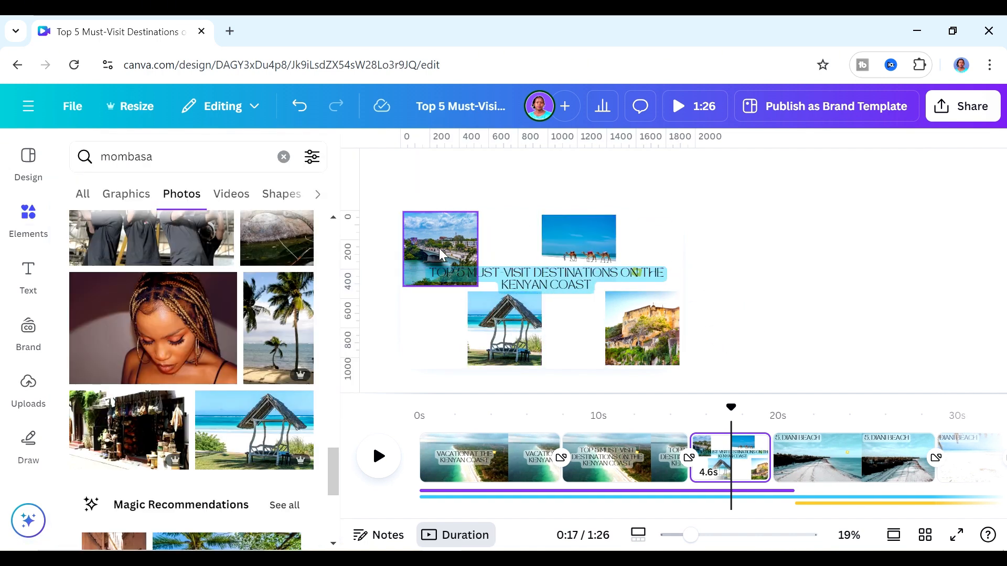
Step: Move the bridge and camel photos down in line with the other two, and centre the title at the page's top
{"action": "left_click_drag", "start_coordinate": [439, 241], "coordinate": [432, 313]}
{"action": "left_click", "coordinate": [581, 233]}
{"action": "left_click_drag", "start_coordinate": [583, 241], "coordinate": [578, 318]}
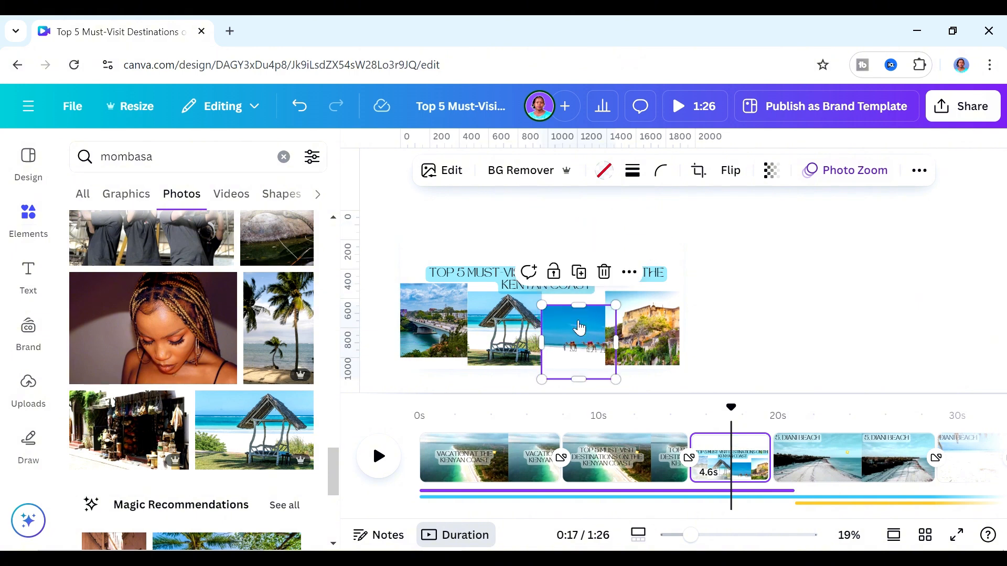
{"action": "left_click_drag", "start_coordinate": [485, 274], "coordinate": [485, 225]}
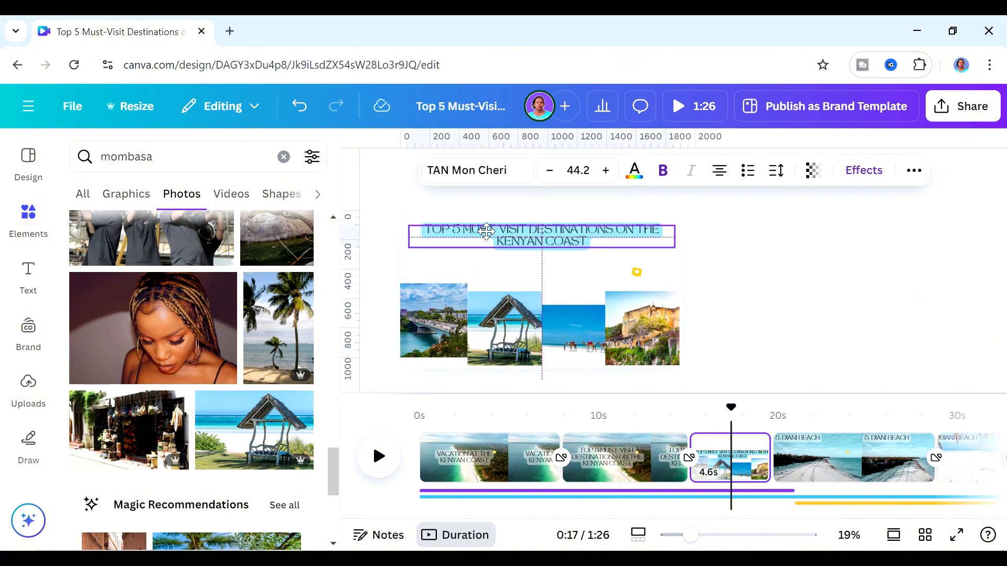
Step: Stagger the collage by raising the bridge and camel photos and shifting the beach shelter photo slightly right
{"action": "left_click_drag", "start_coordinate": [445, 334], "coordinate": [446, 303]}
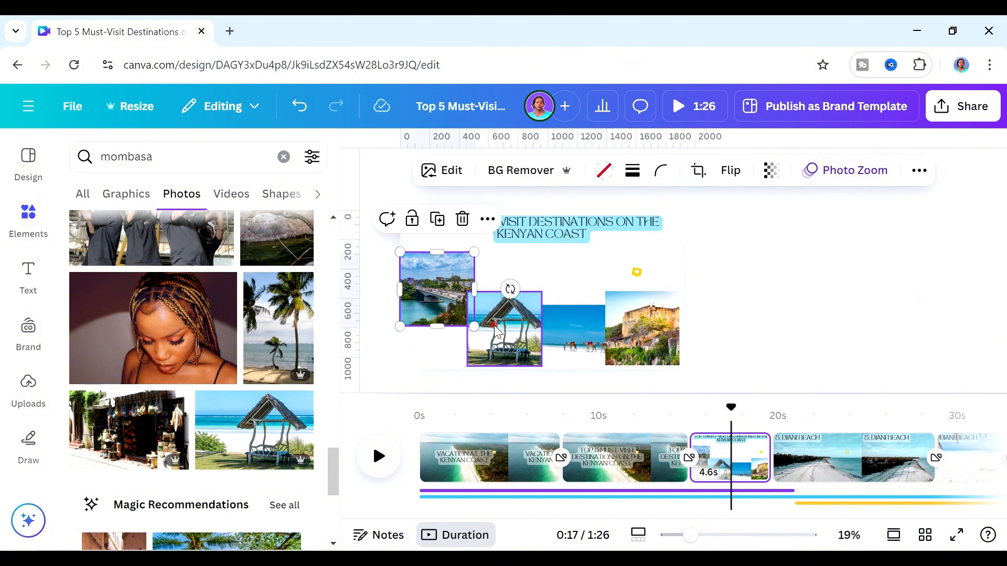
{"action": "left_click_drag", "start_coordinate": [493, 324], "coordinate": [499, 327]}
{"action": "left_click", "coordinate": [558, 333]}
{"action": "left_click_drag", "start_coordinate": [564, 334], "coordinate": [555, 279]}
{"action": "left_click", "coordinate": [535, 355]}
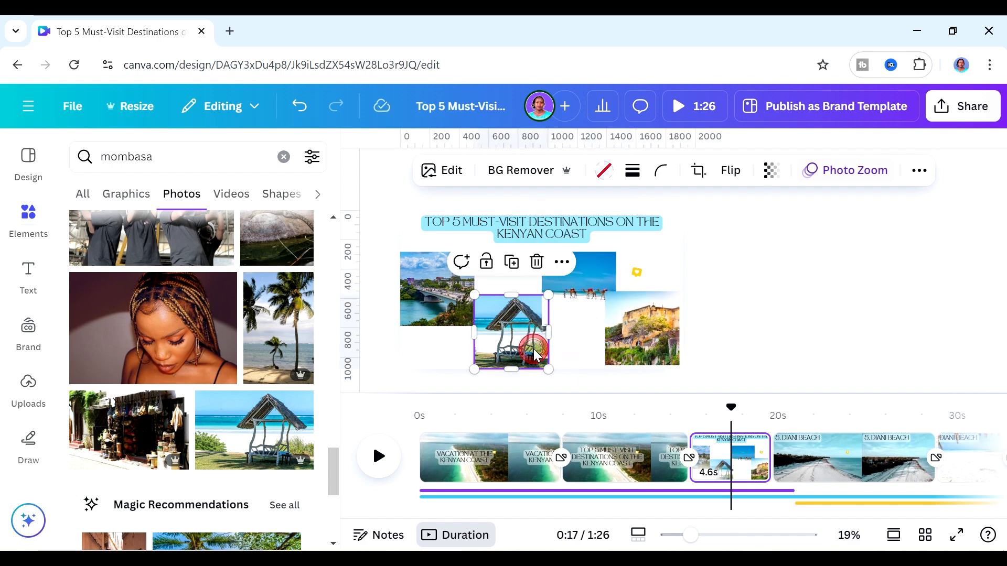
{"action": "left_click", "coordinate": [917, 170]}
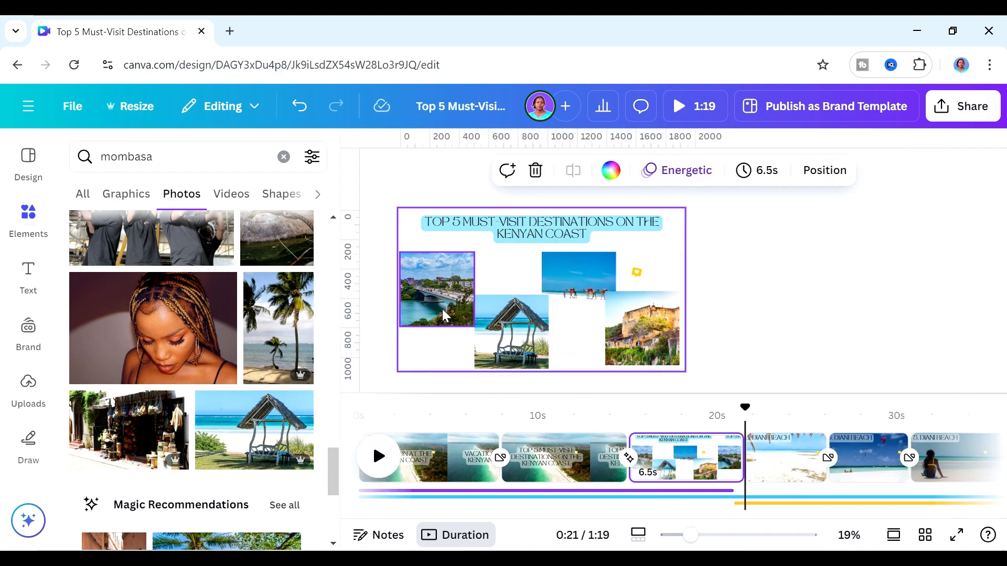
Step: Delete the bridge photo and place the beach shelter and camel photos side by side beneath the title
{"action": "left_click", "coordinate": [438, 315]}
{"action": "key", "text": "Delete"}
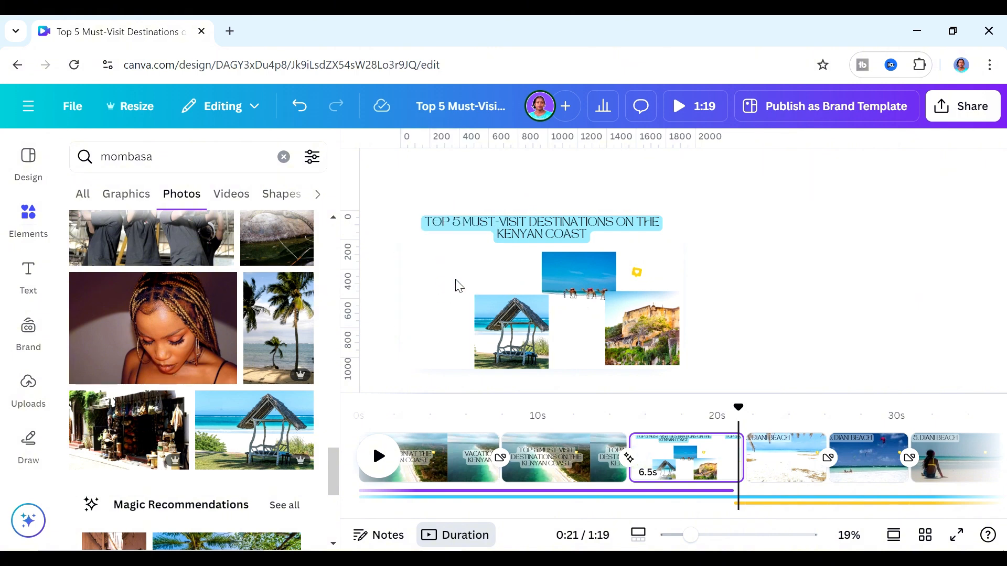
{"action": "left_click_drag", "start_coordinate": [519, 336], "coordinate": [489, 334]}
{"action": "left_click_drag", "start_coordinate": [555, 313], "coordinate": [506, 315]}
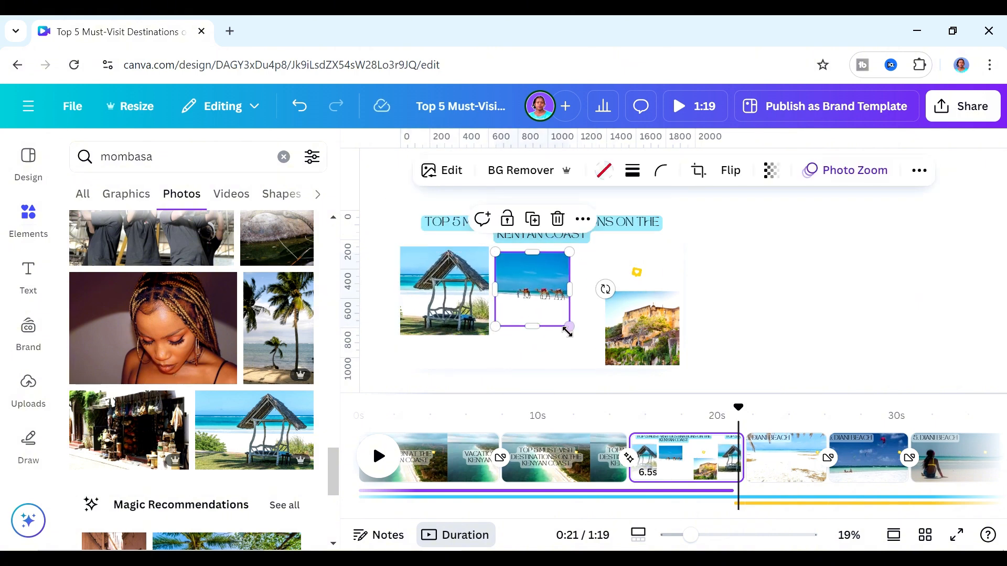
Step: Enlarge the camel and fort photos and align them in a row beside the beach shelter photo
{"action": "left_click_drag", "start_coordinate": [569, 326], "coordinate": [587, 341]}
{"action": "left_click_drag", "start_coordinate": [546, 309], "coordinate": [547, 318]}
{"action": "left_click", "coordinate": [641, 326]}
{"action": "left_click_drag", "start_coordinate": [605, 290], "coordinate": [583, 278]}
{"action": "mouse_move", "coordinate": [611, 290]}
{"action": "left_mouse_down"}
{"action": "mouse_move", "coordinate": [613, 275]}
{"action": "mouse_move", "coordinate": [610, 283]}
{"action": "left_mouse_up"}
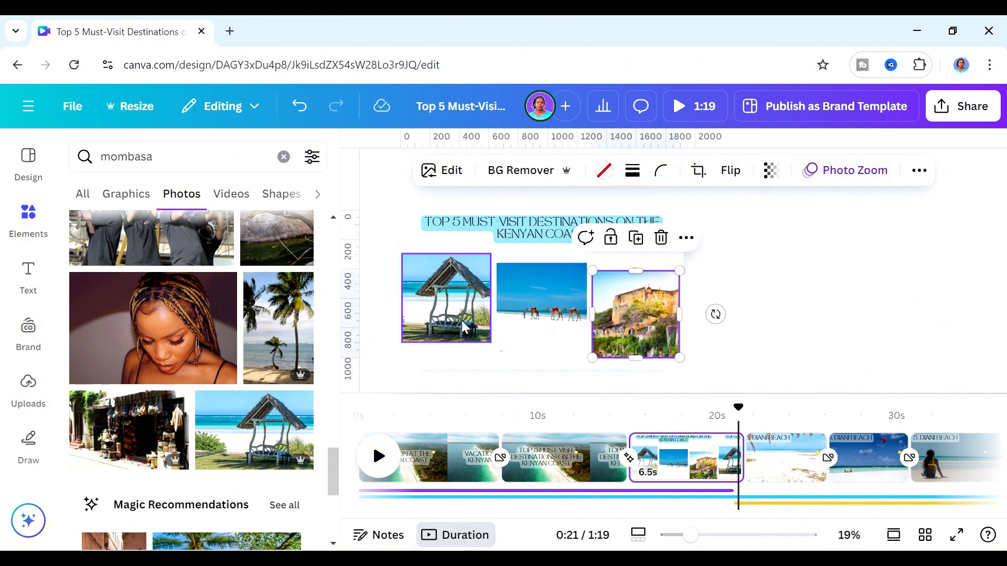
Step: Show the element timing of the beach shelter and fort photos on the timeline
{"action": "left_click", "coordinate": [428, 298]}
{"action": "left_click", "coordinate": [632, 314], "text": "shift"}
{"action": "right_click", "coordinate": [632, 314]}
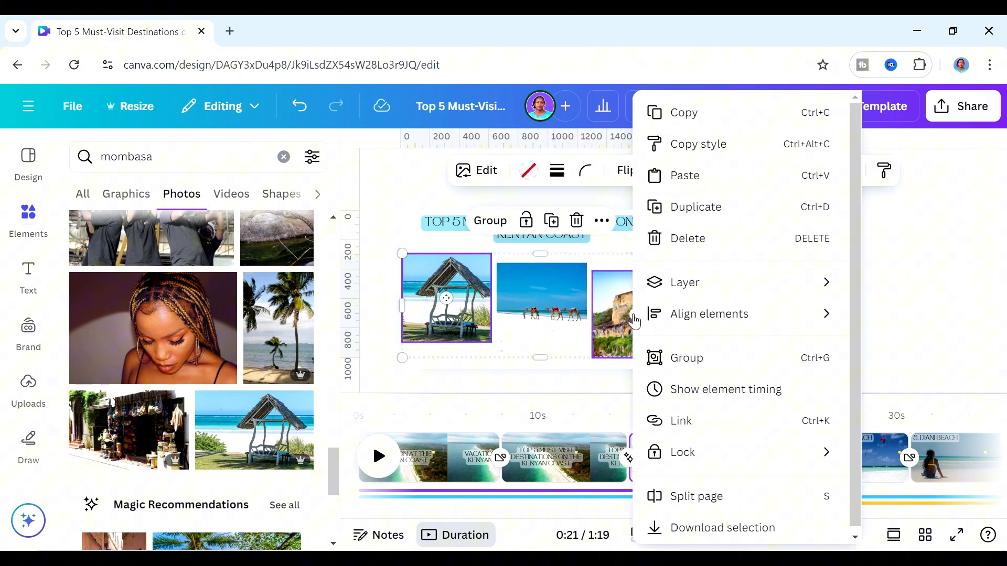
{"action": "left_click", "coordinate": [693, 390]}
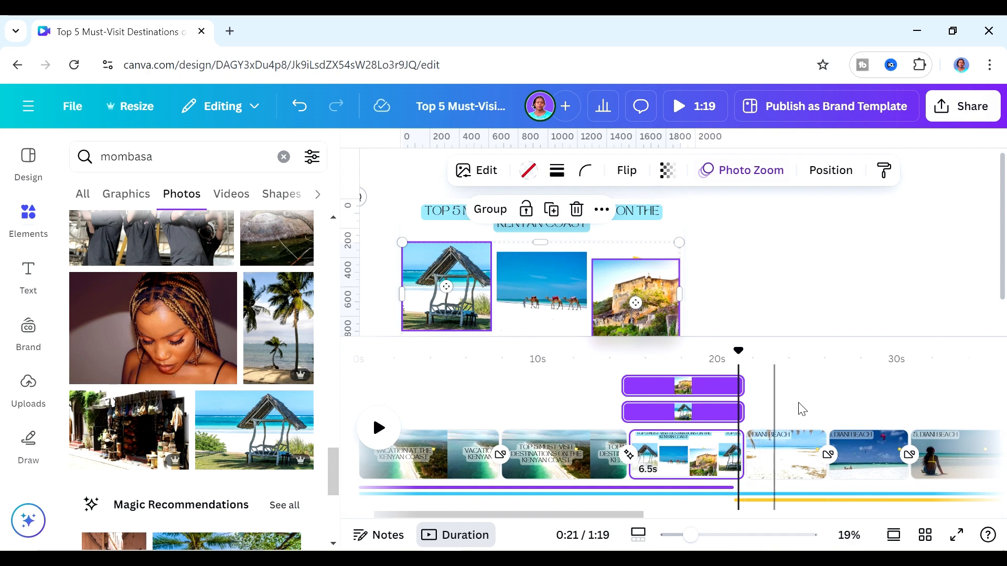
Step: Delay the fort photo's appearance to about 2 seconds into the collage page and preview the timing
{"action": "left_click", "coordinate": [1003, 407]}
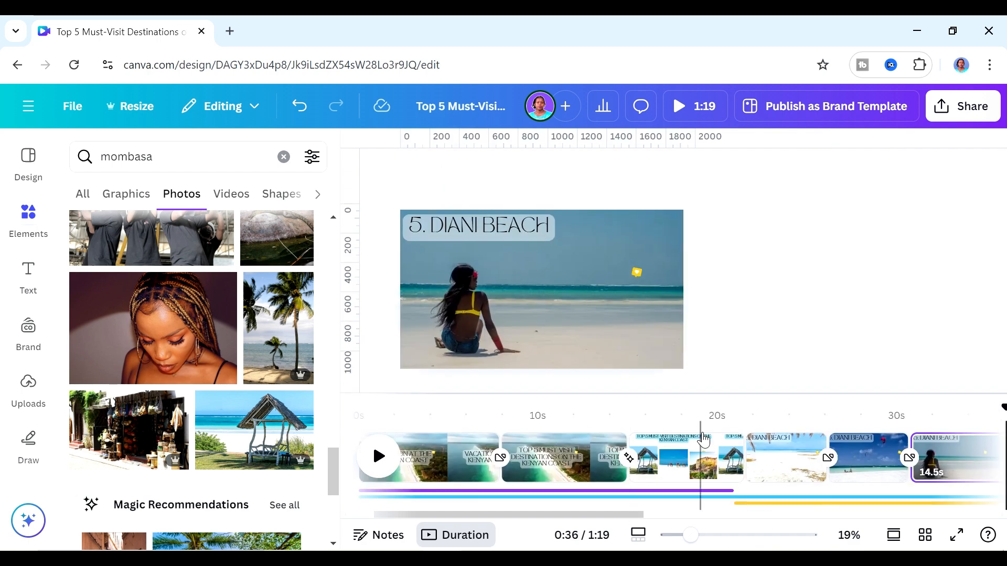
{"action": "left_click", "coordinate": [700, 450]}
{"action": "left_click", "coordinate": [425, 245]}
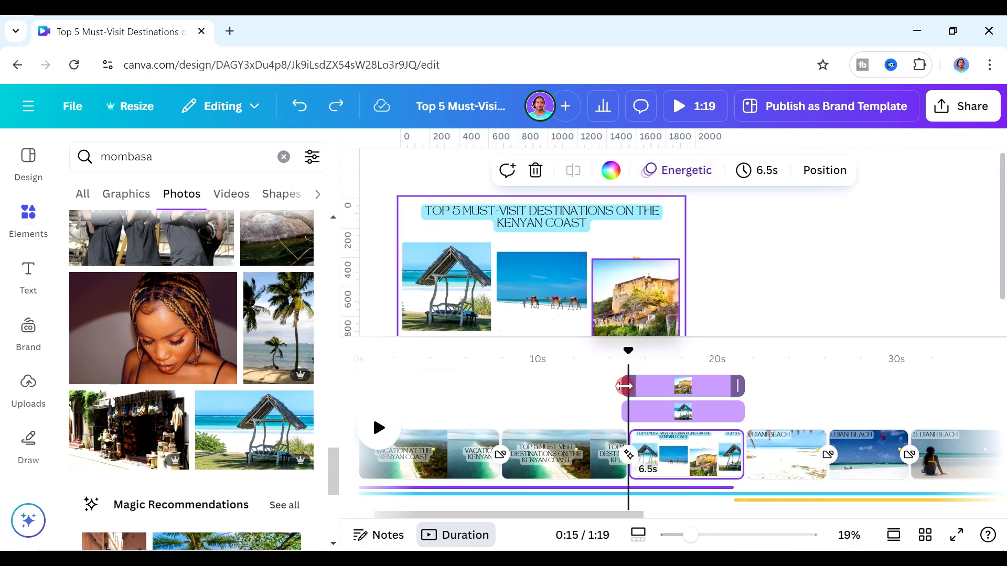
{"action": "left_click_drag", "start_coordinate": [626, 385], "coordinate": [669, 389]}
{"action": "left_click", "coordinate": [381, 449]}
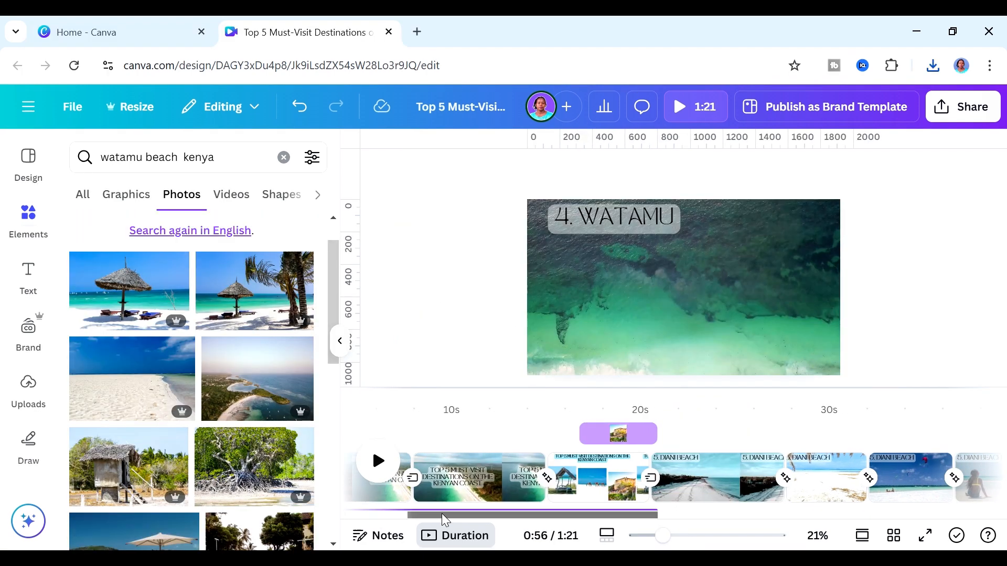
Step: Check the end of the timeline and open the download options for the video
{"action": "left_click_drag", "start_coordinate": [442, 514], "coordinate": [784, 524]}
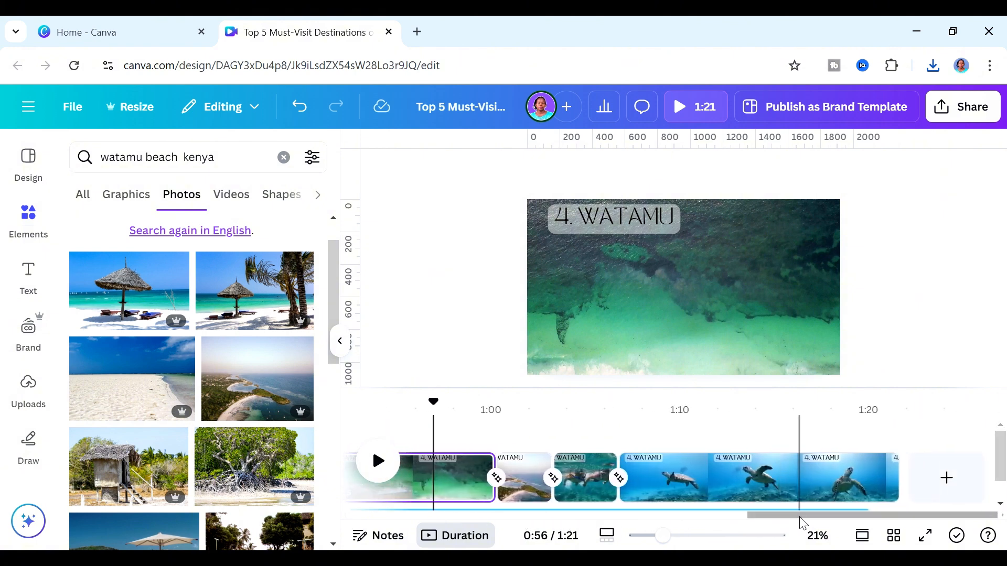
{"action": "left_click", "coordinate": [944, 108]}
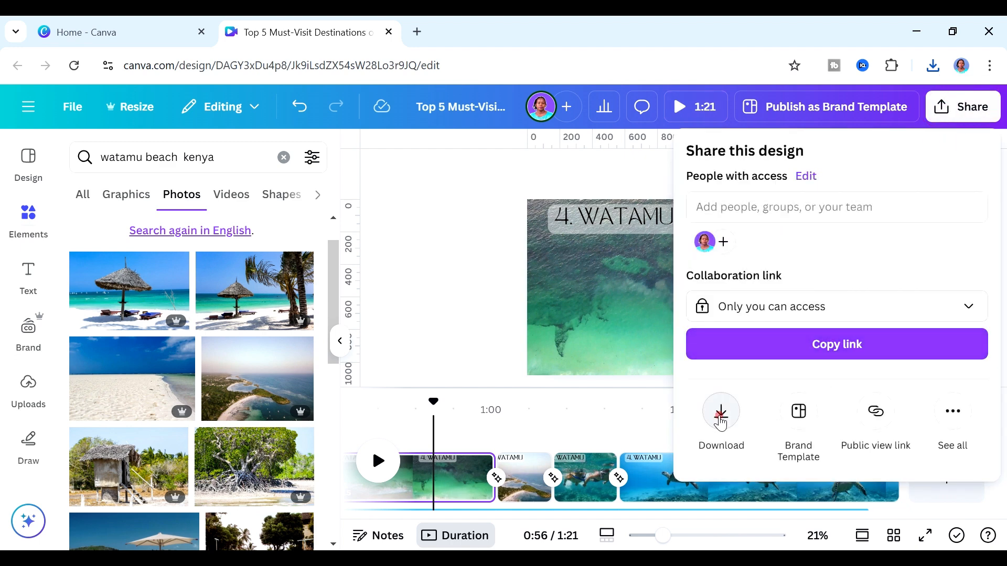
{"action": "left_click", "coordinate": [720, 414]}
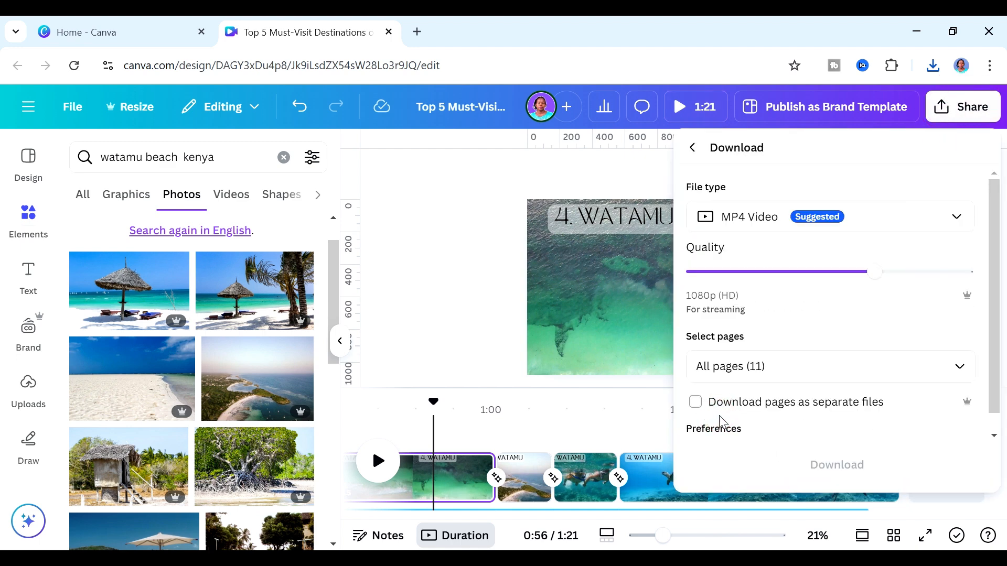